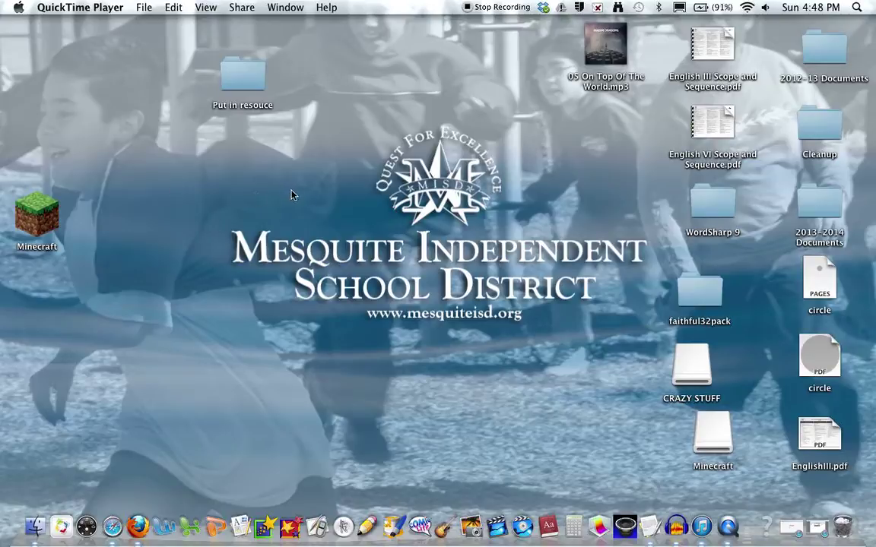
- Open the minecraft folder inside the home folder's Library/Application Support directory
drag(105, 141, 319, 228)
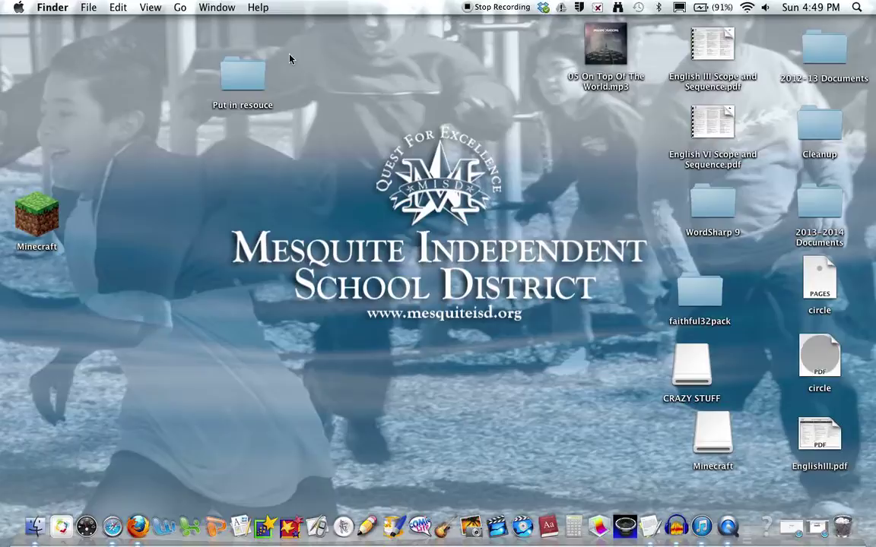
click(34, 526)
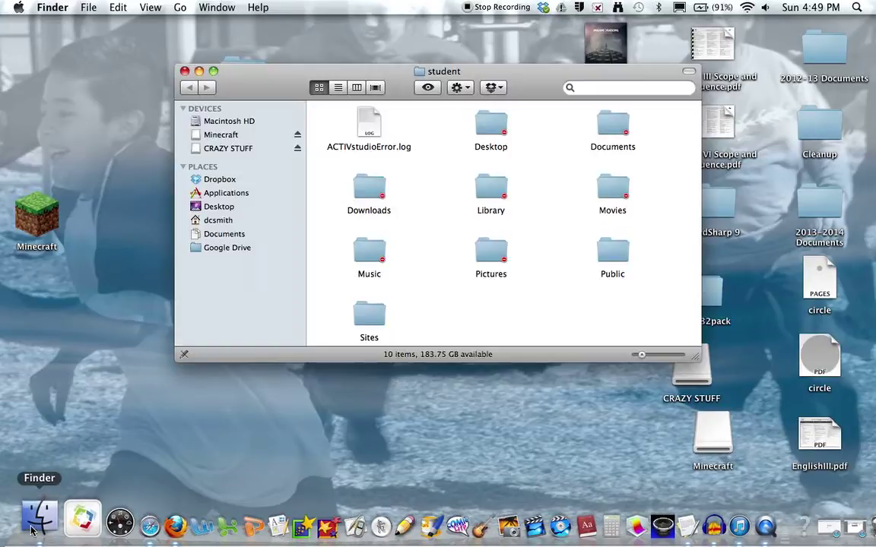
click(230, 222)
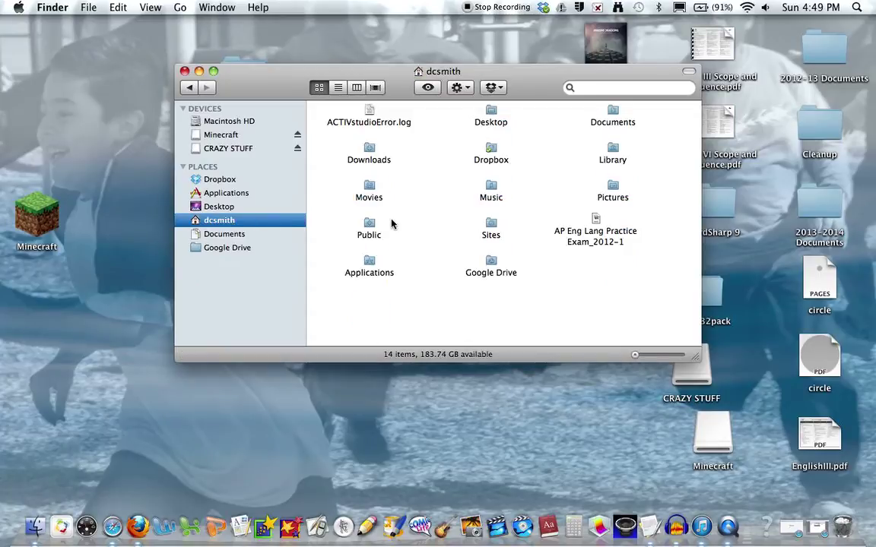
click(614, 166)
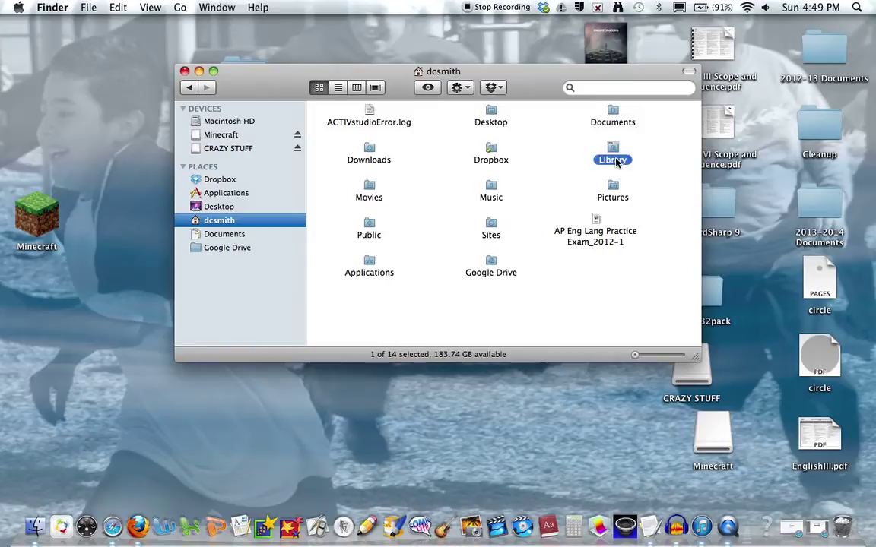
double_click(616, 161)
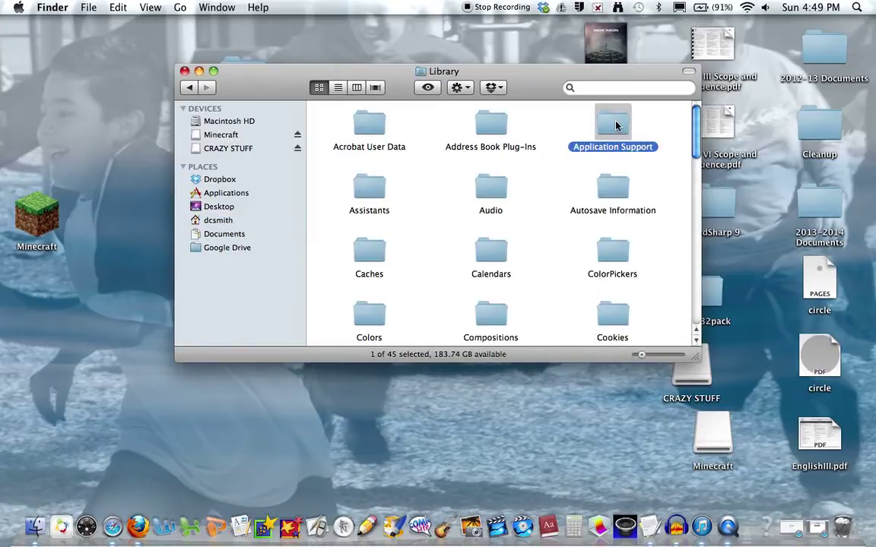
double_click(616, 126)
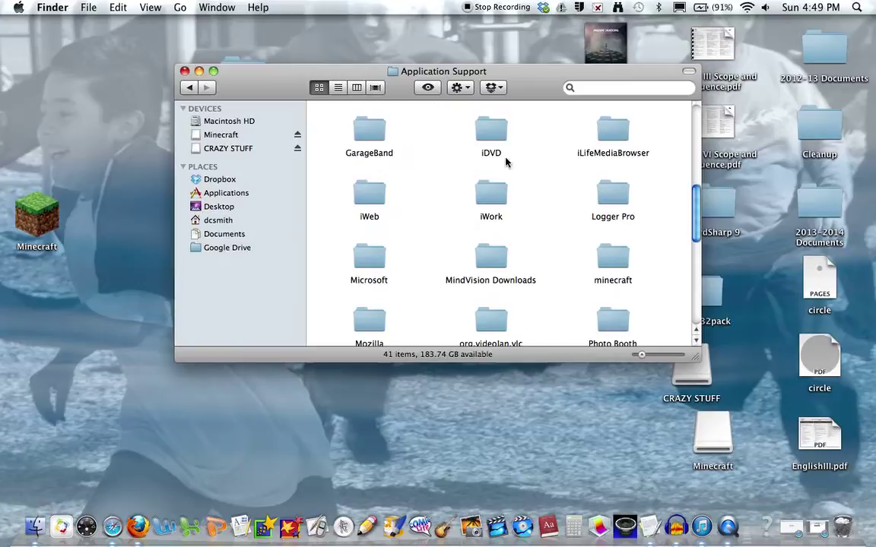
double_click(616, 263)
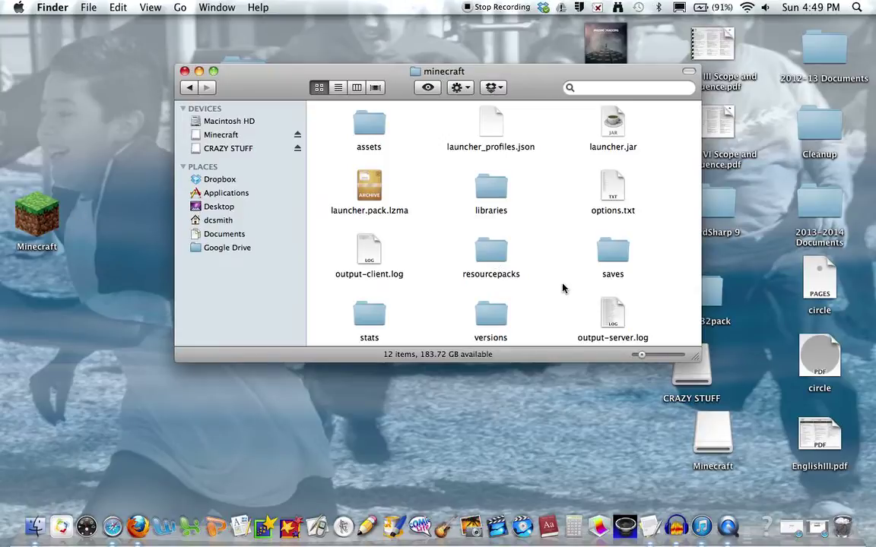
- Open the resourcepacks folder within the minecraft folder
drag(126, 186, 92, 260)
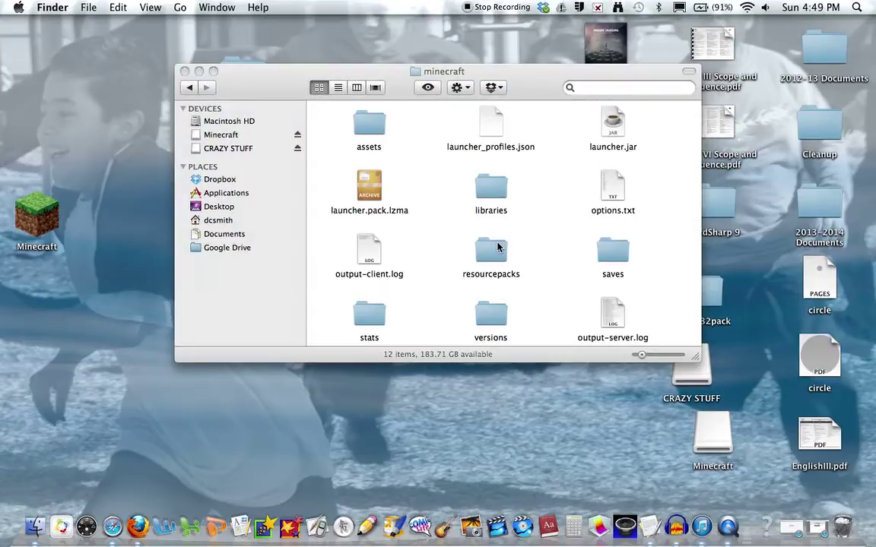
click(402, 232)
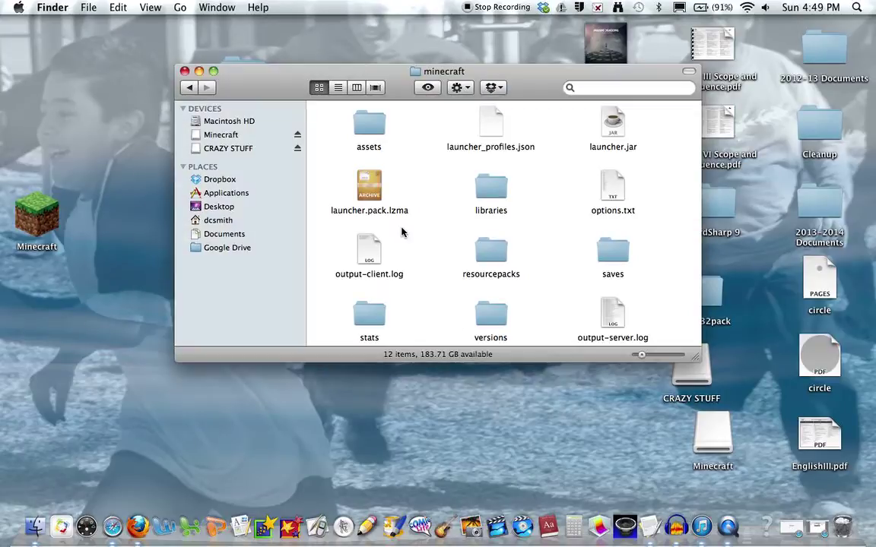
click(496, 257)
double_click(496, 256)
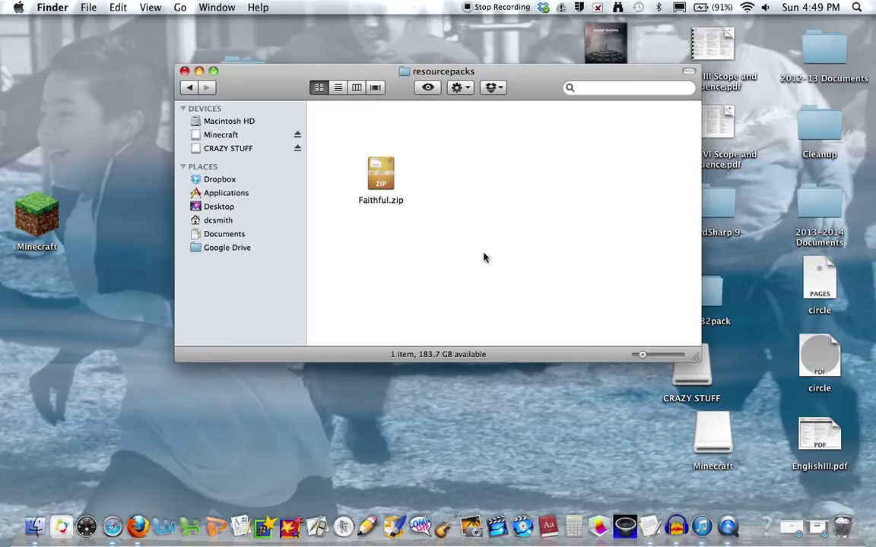
- Create a new folder named Test in the resourcepacks folder
right_click(483, 257)
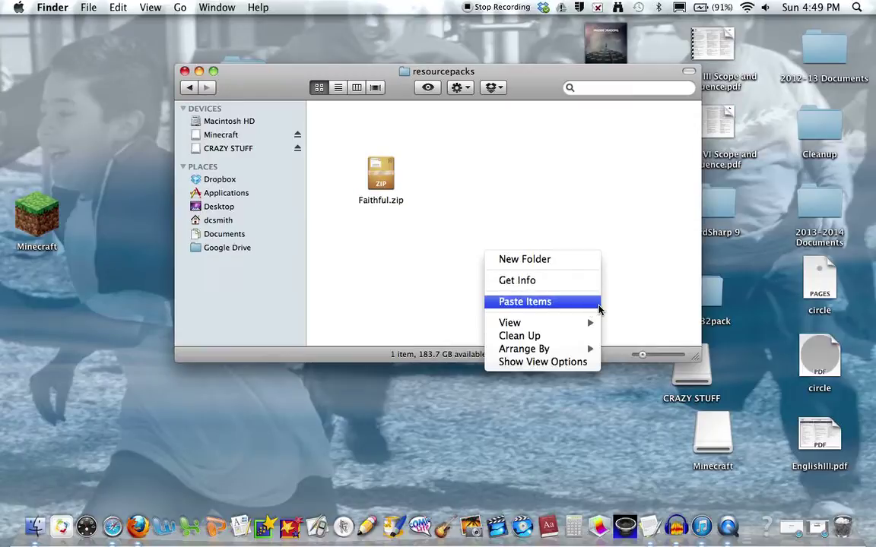
click(487, 203)
right_click(534, 278)
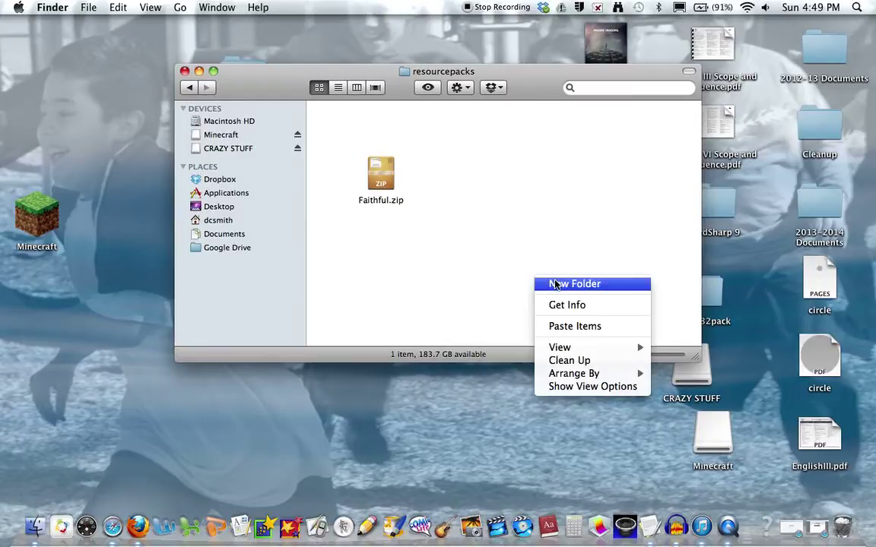
click(555, 283)
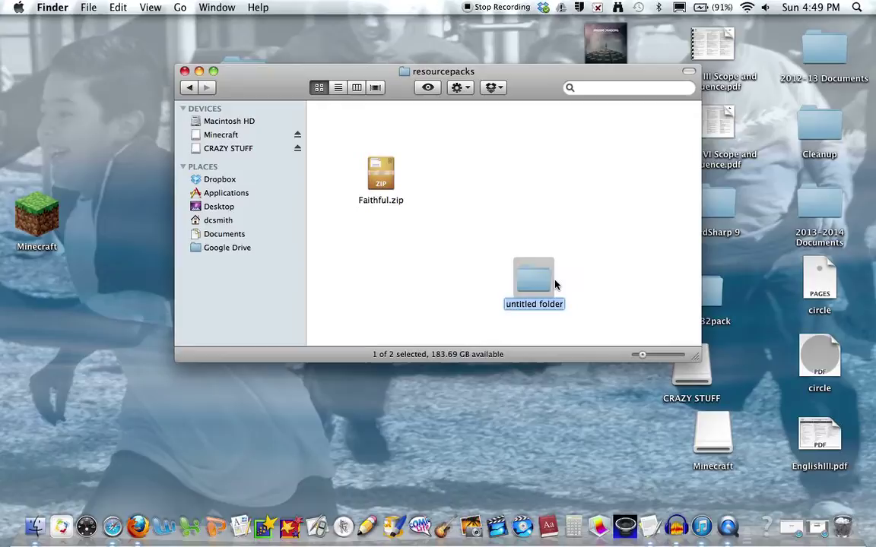
text(Test)
key(Return)
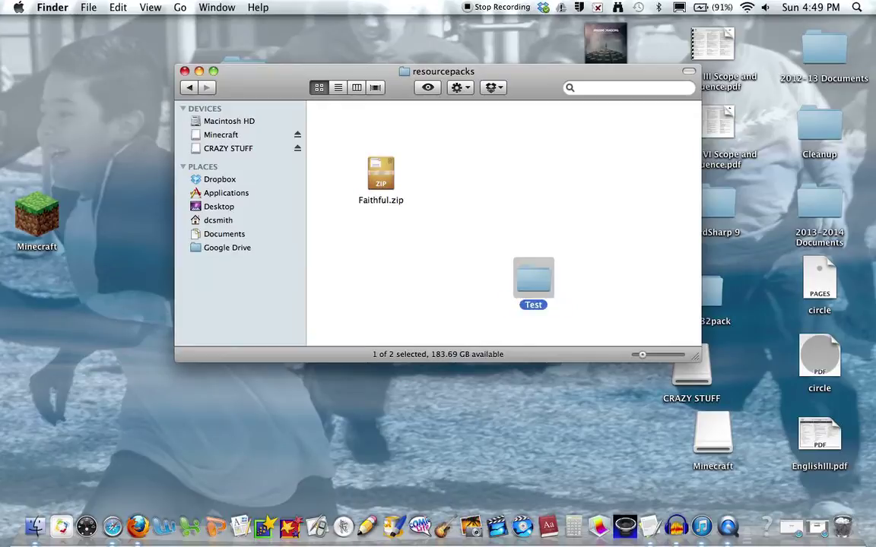
- Create a subfolder named assets inside the Test folder
double_click(544, 275)
right_click(509, 271)
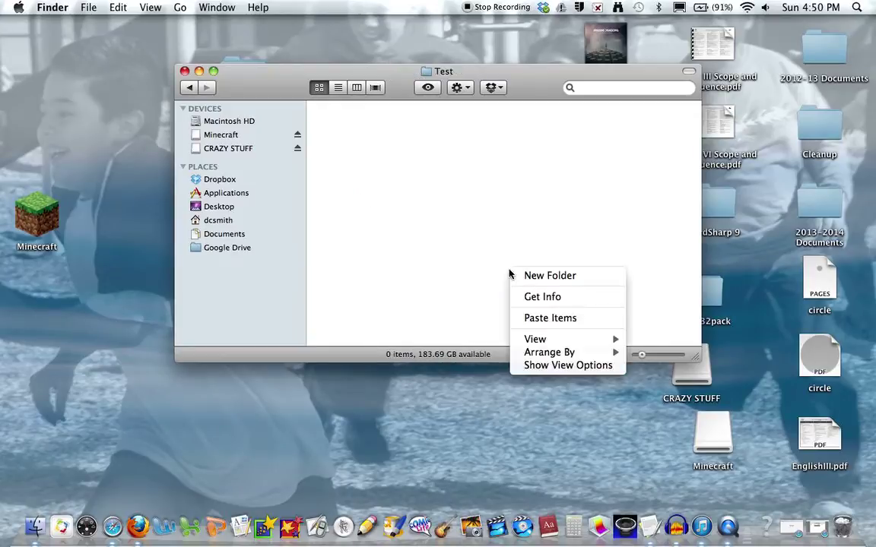
click(547, 276)
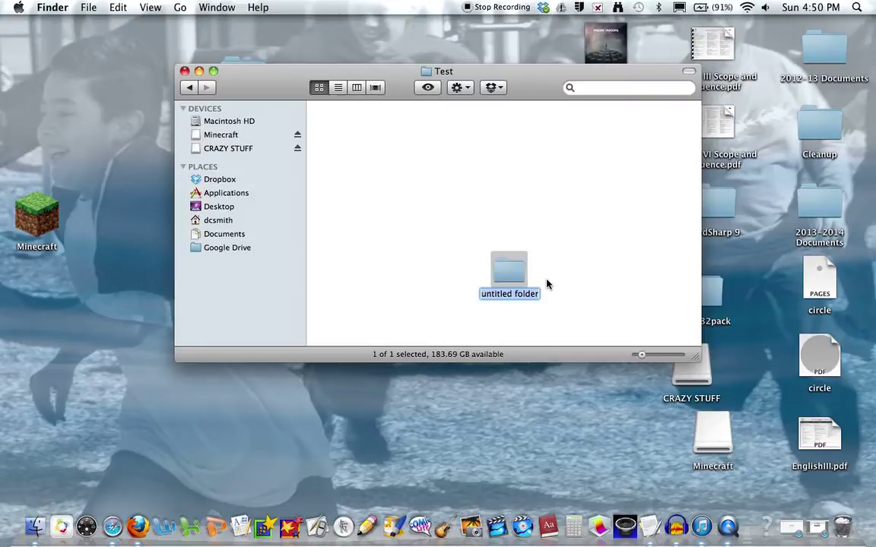
text(asset)
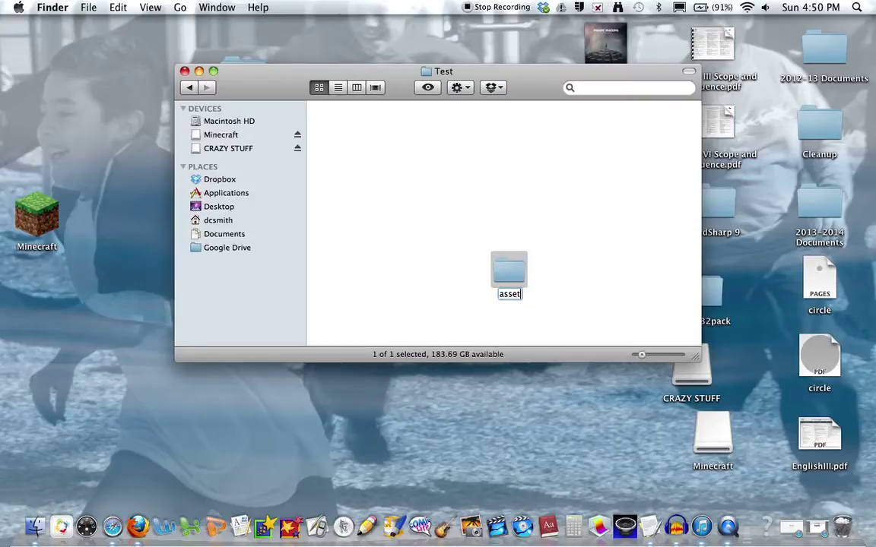
text(s)
key(Return)
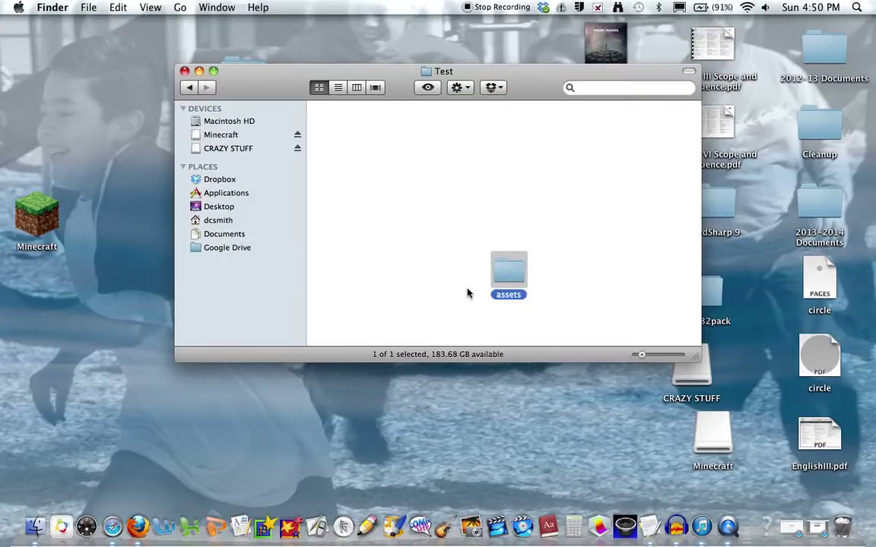
- Create a subfolder named minecraft inside the Test pack's assets folder
double_click(498, 275)
right_click(490, 279)
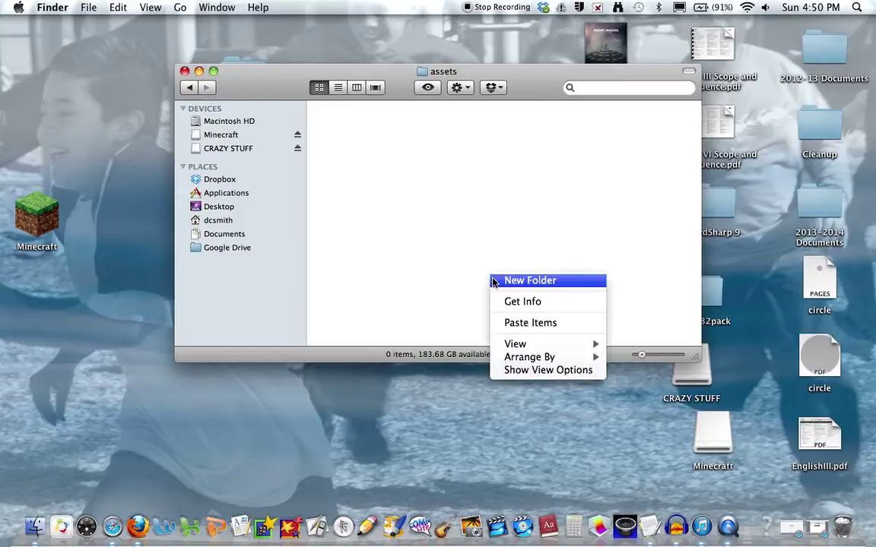
click(494, 280)
text(min)
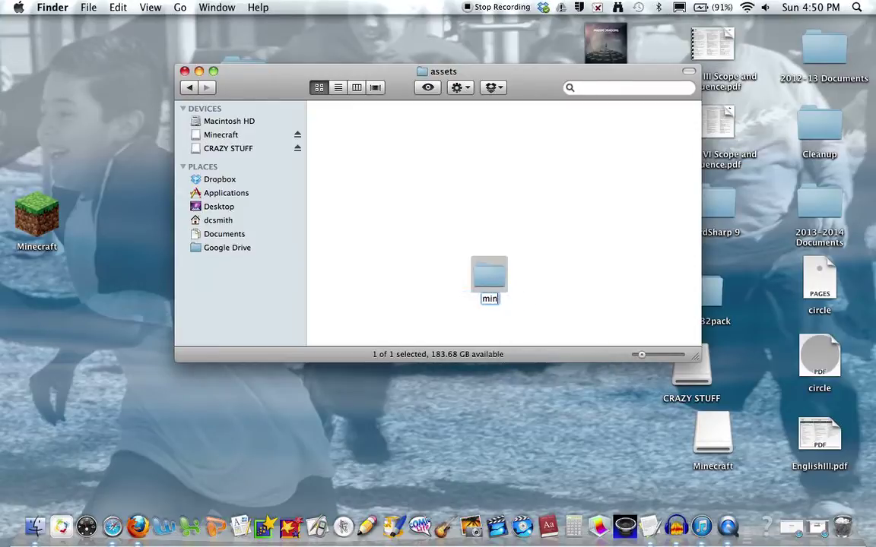
text(ecraft)
key(Return)
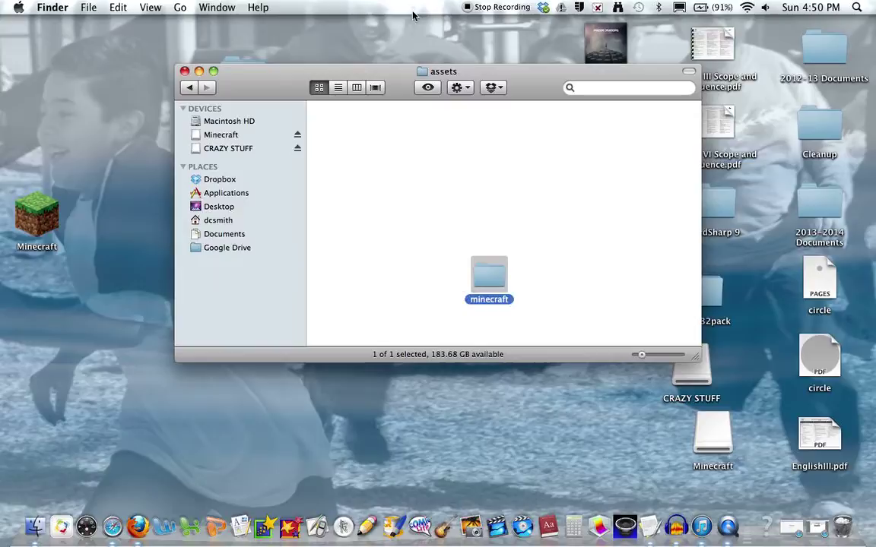
- Copy the icons, lang, music, records and sound folders from the game's own assets folder, leaving out the READ_ME file
click(190, 87)
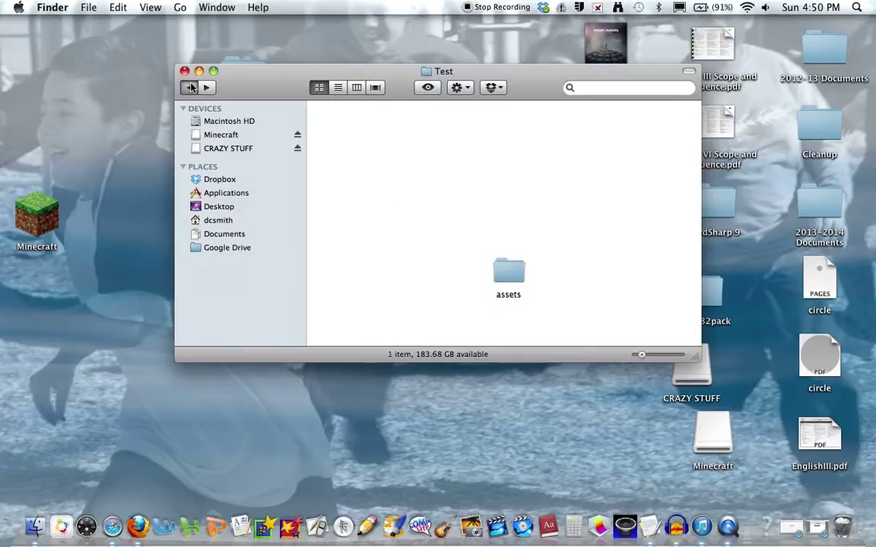
click(190, 87)
click(190, 88)
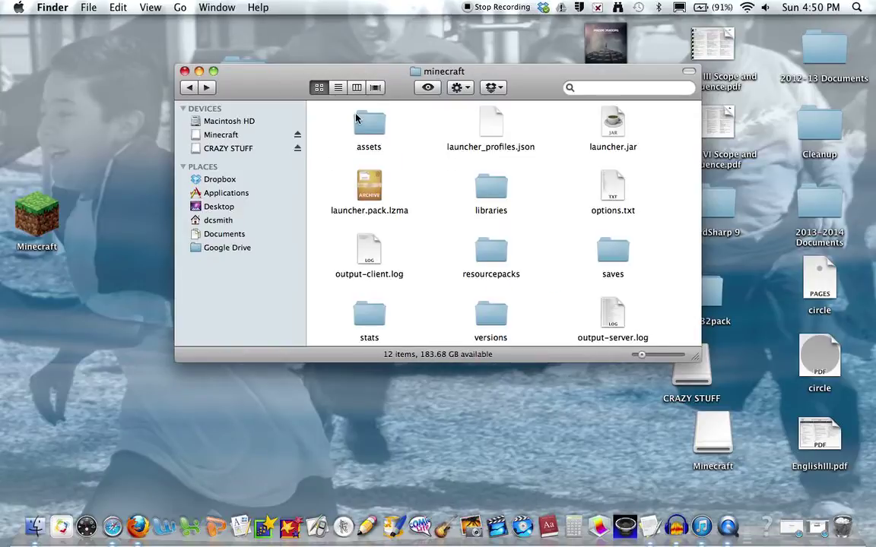
double_click(358, 120)
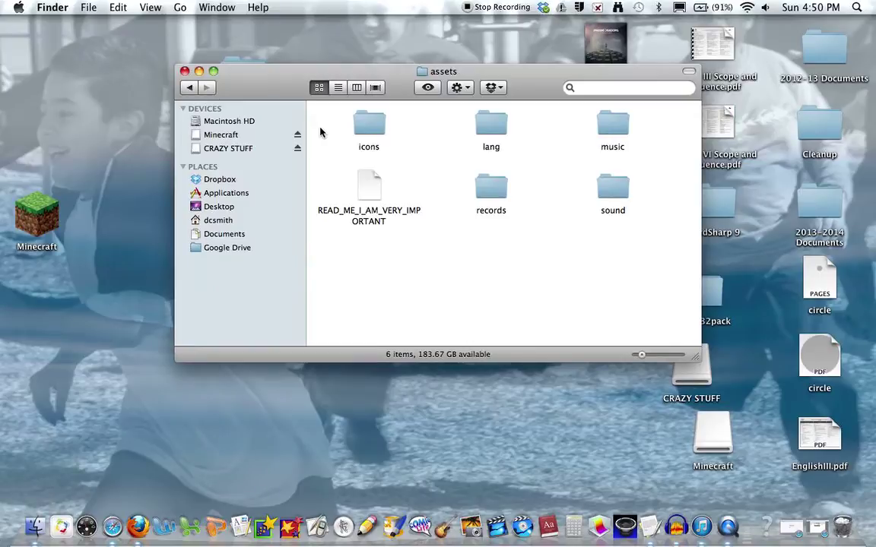
click(359, 115)
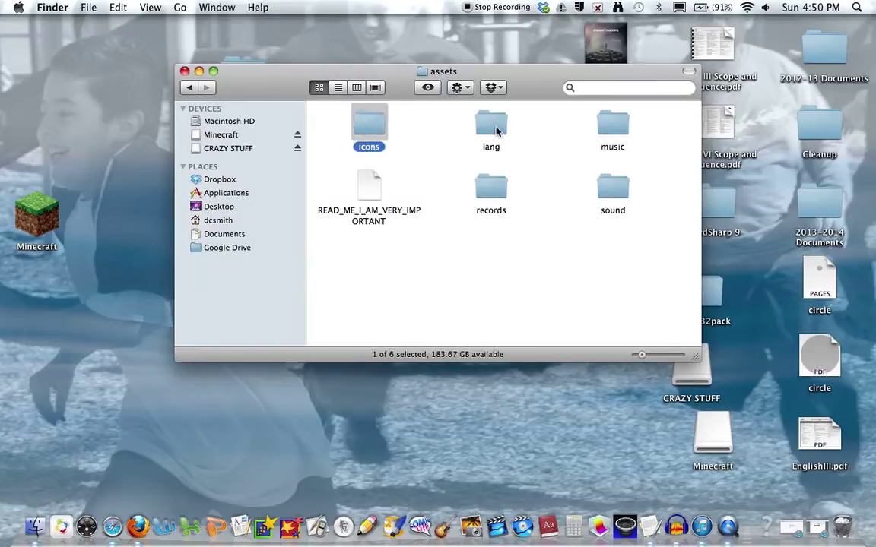
key(super+a)
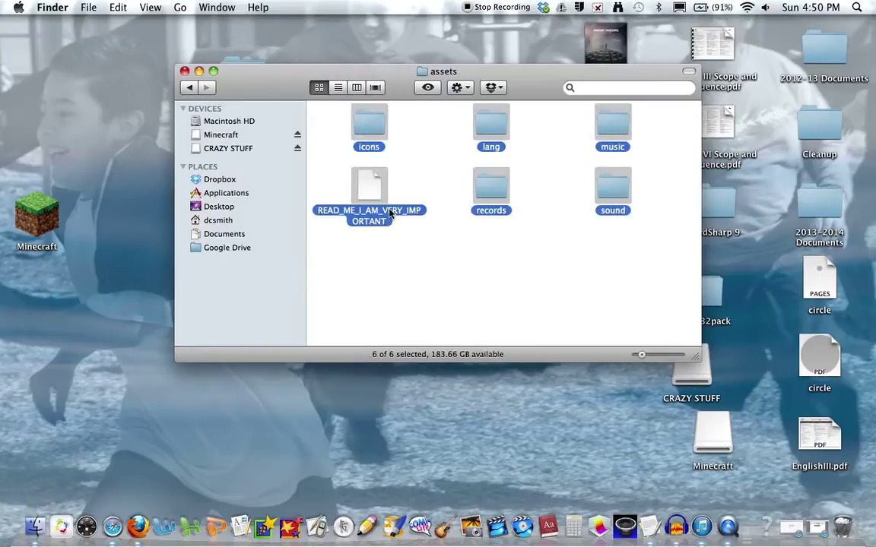
super+click(372, 182)
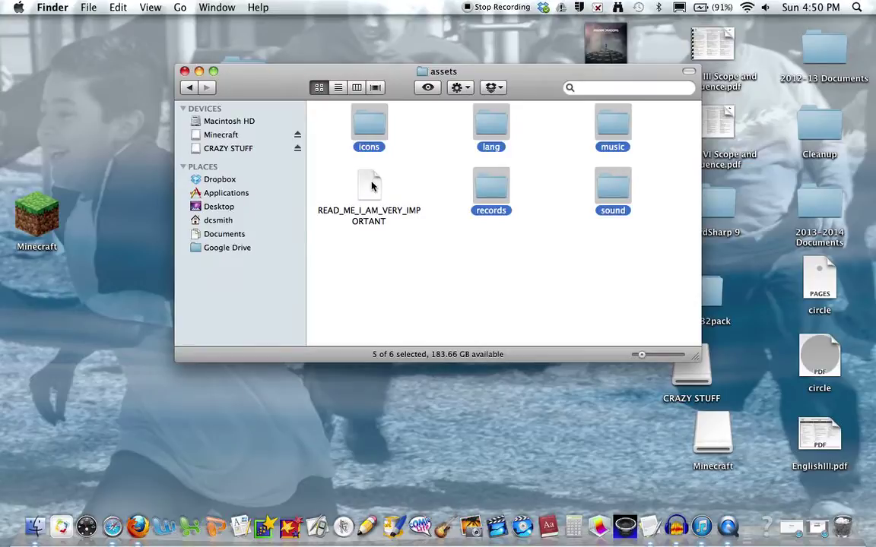
right_click(481, 189)
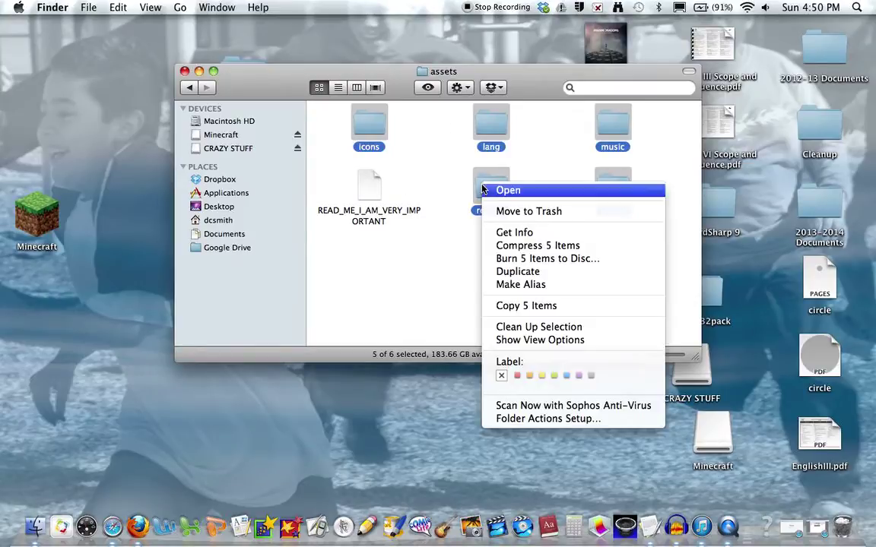
click(539, 306)
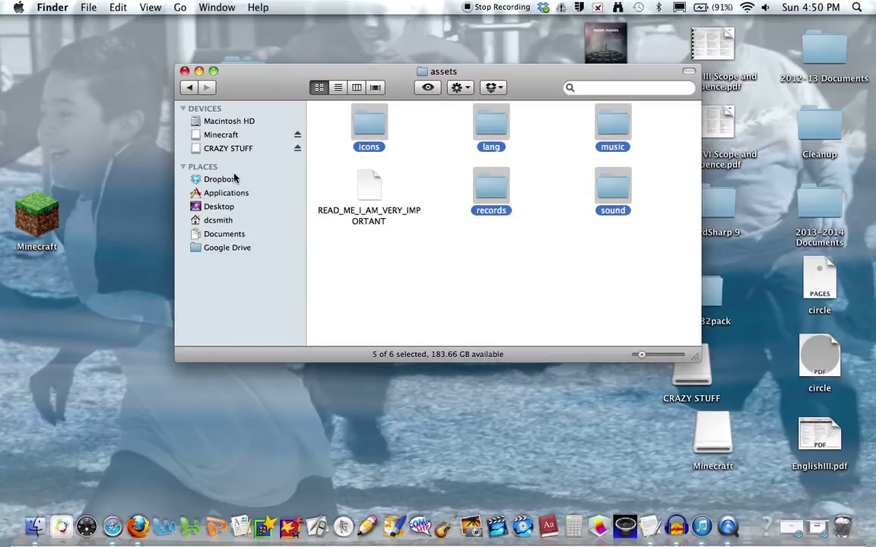
- Paste the five copied folders into resourcepacks/Test/assets/minecraft
click(190, 88)
click(494, 250)
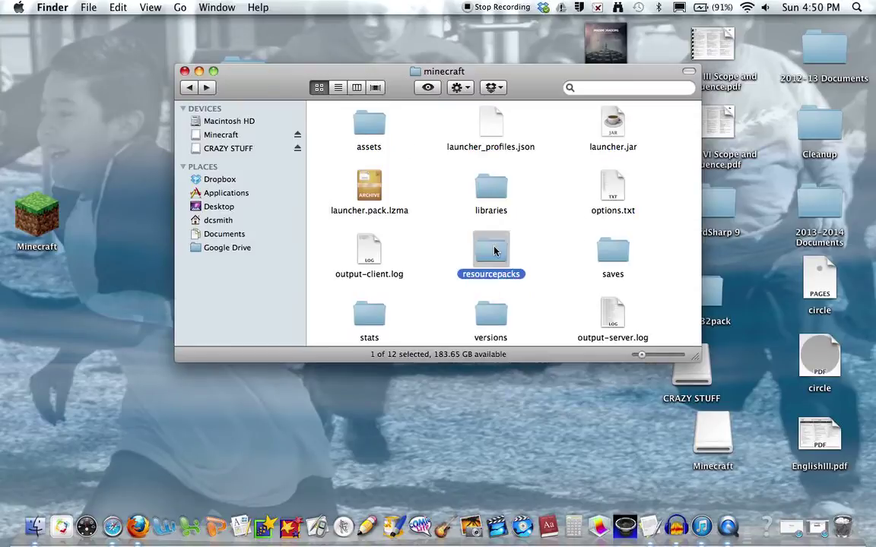
double_click(494, 251)
double_click(526, 277)
click(502, 273)
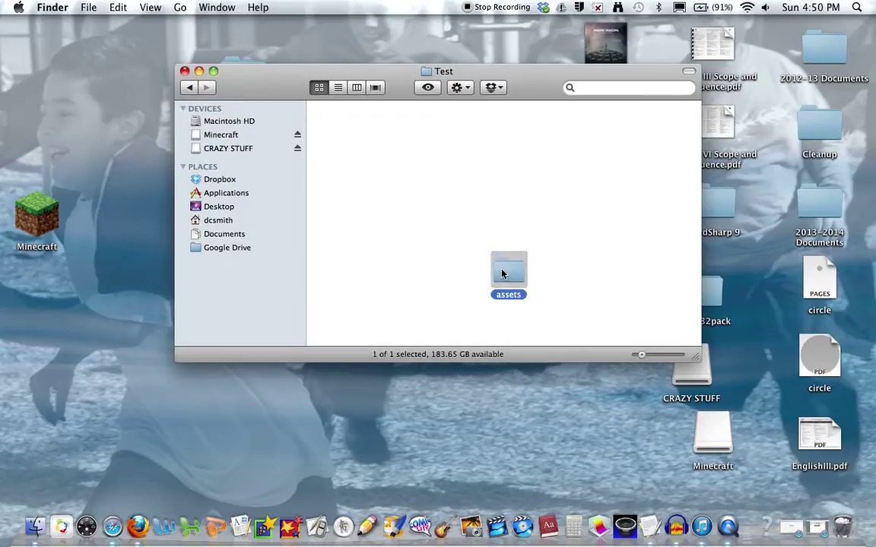
double_click(502, 274)
double_click(498, 285)
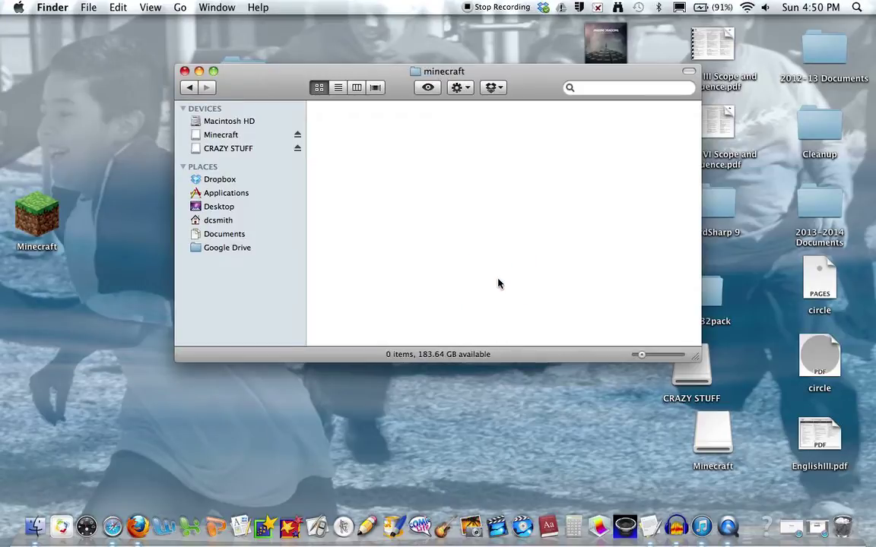
key(super+v)
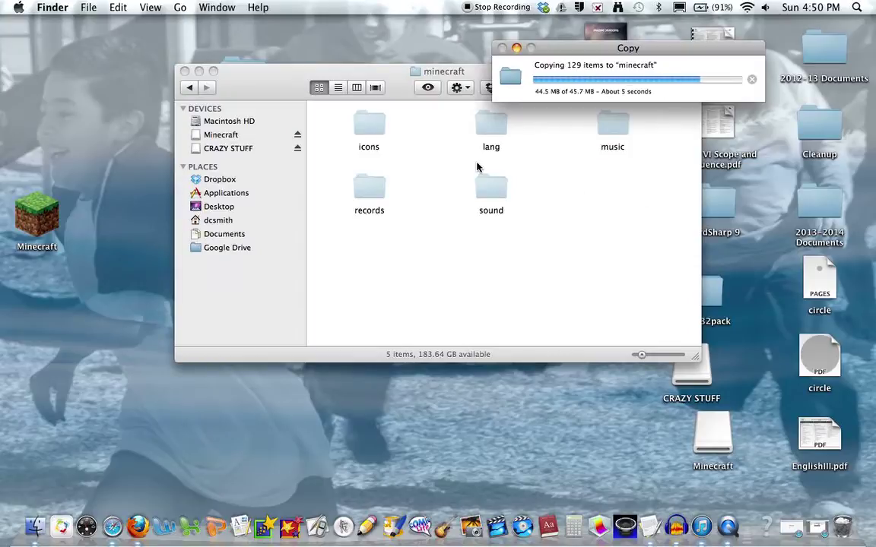
- Go back up to the resourcepacks folder that holds the Test pack
click(190, 89)
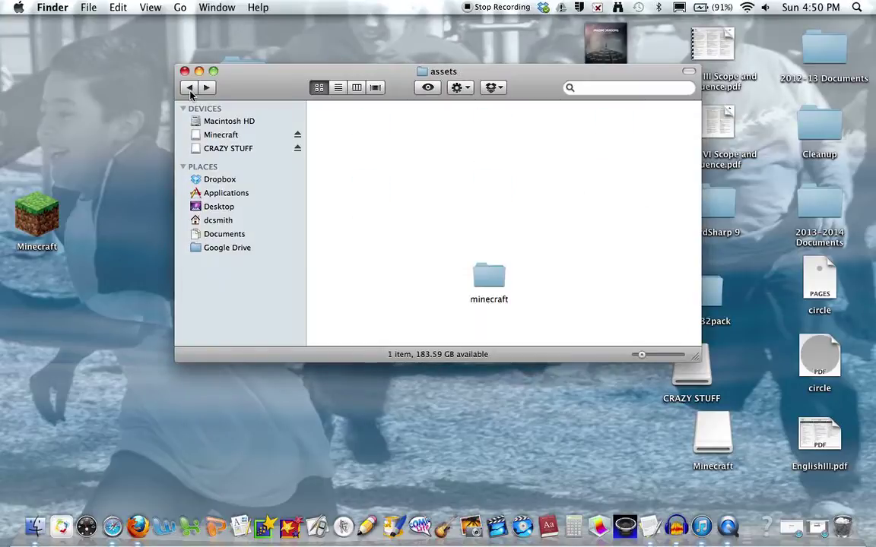
click(190, 89)
click(190, 89)
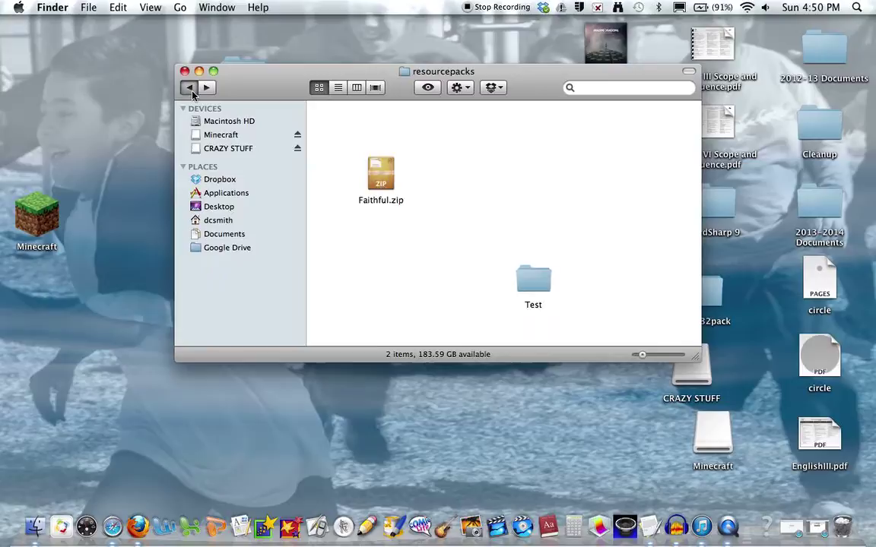
- Open the 1.6.1 folder inside the versions folder of the game's minecraft directory
click(191, 89)
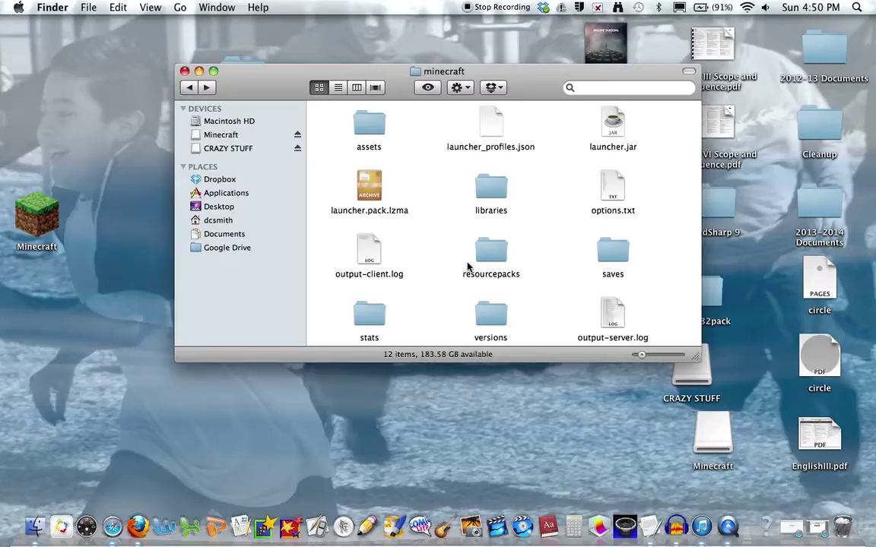
double_click(493, 319)
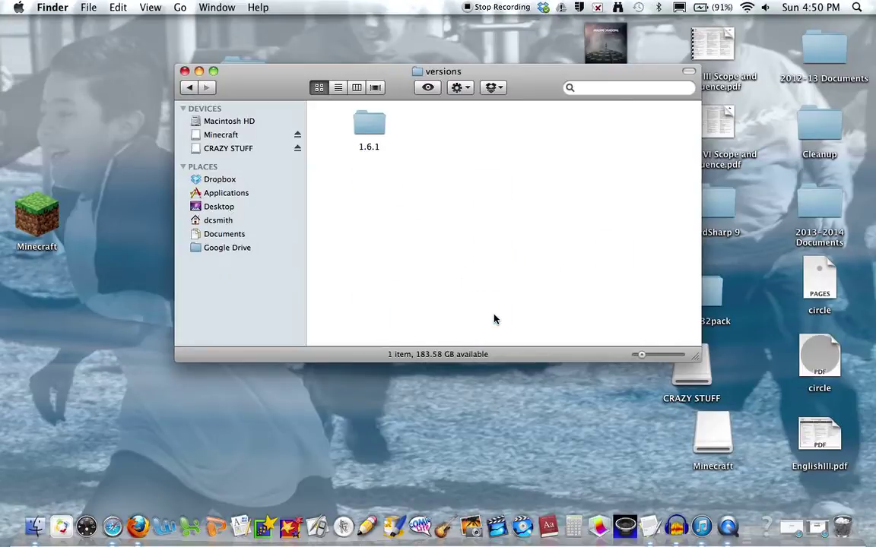
double_click(352, 120)
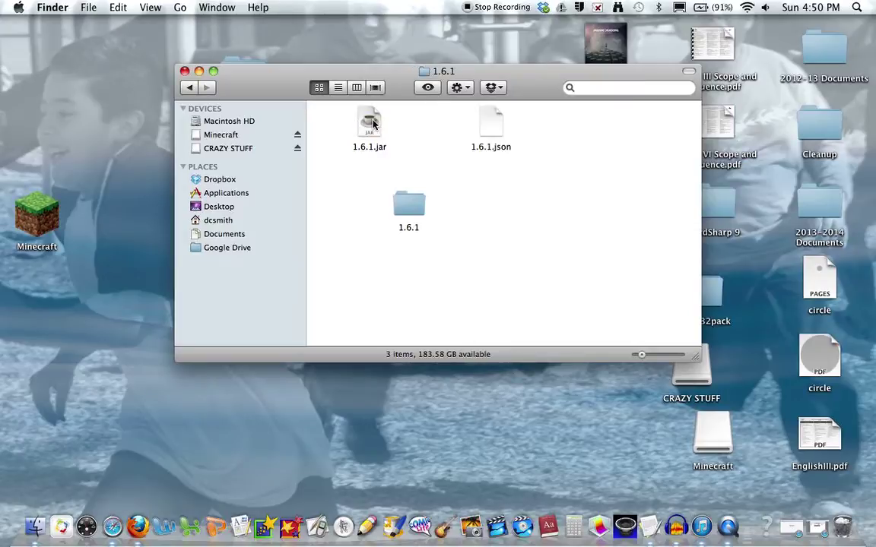
- Check which applications can open 1.6.1.jar, such as The Unarchiver, without choosing one
right_click(369, 122)
mouse_move(498, 137)
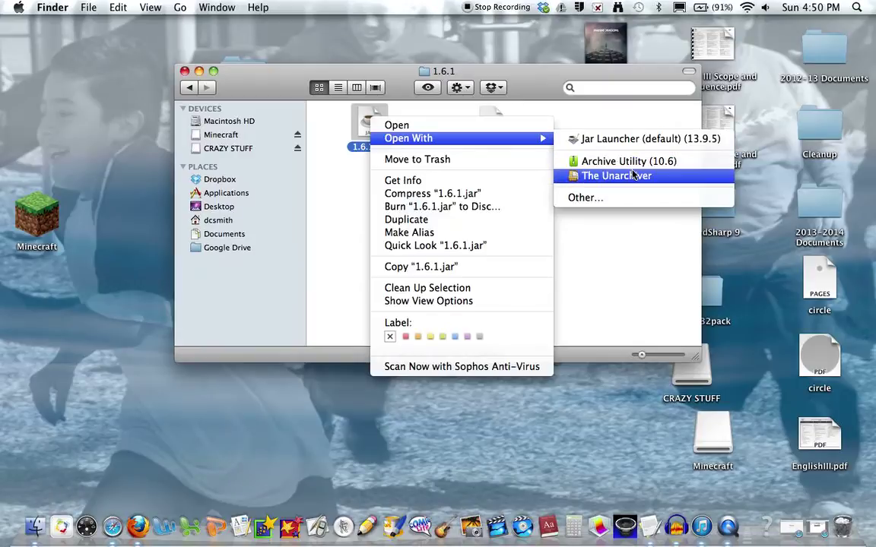
click(652, 183)
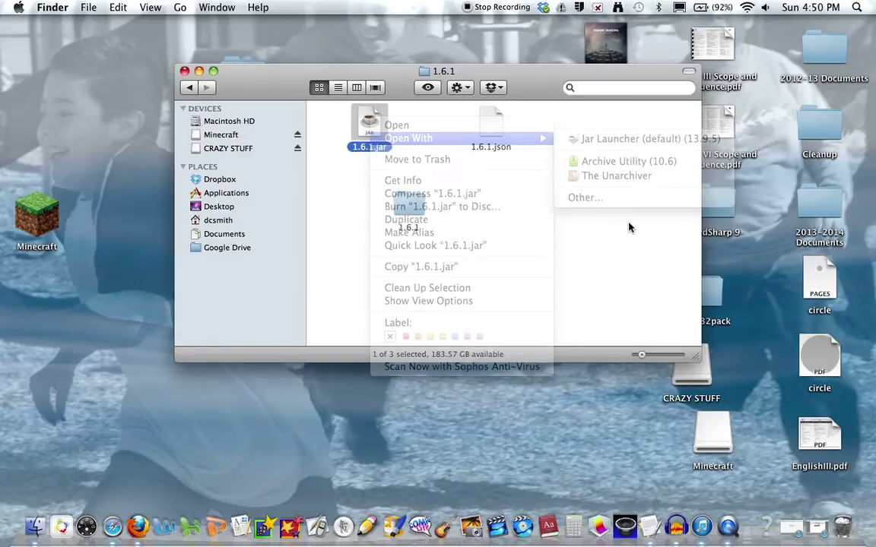
- Open the extracted 1.6.1 folder beside the jar and select pack.mcmeta and pack.png
click(411, 209)
double_click(411, 209)
scroll(410, 190, down, 20)
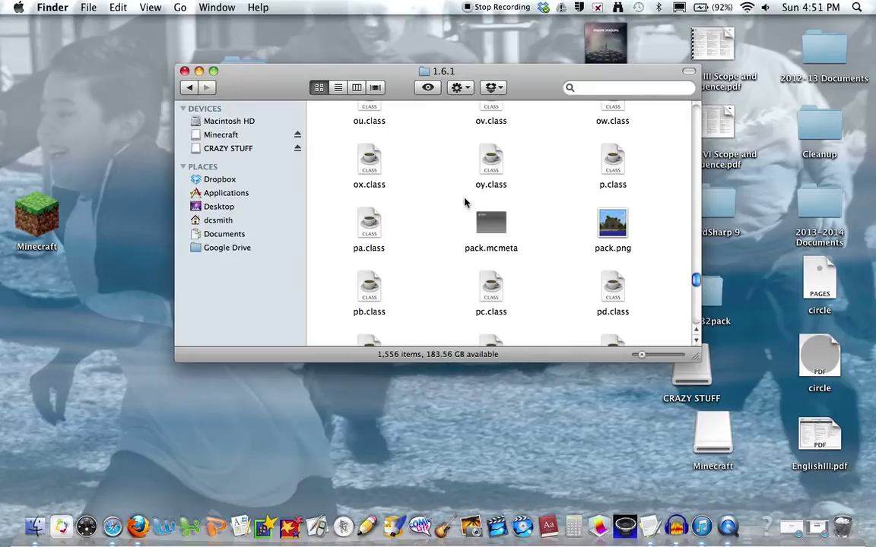
click(491, 225)
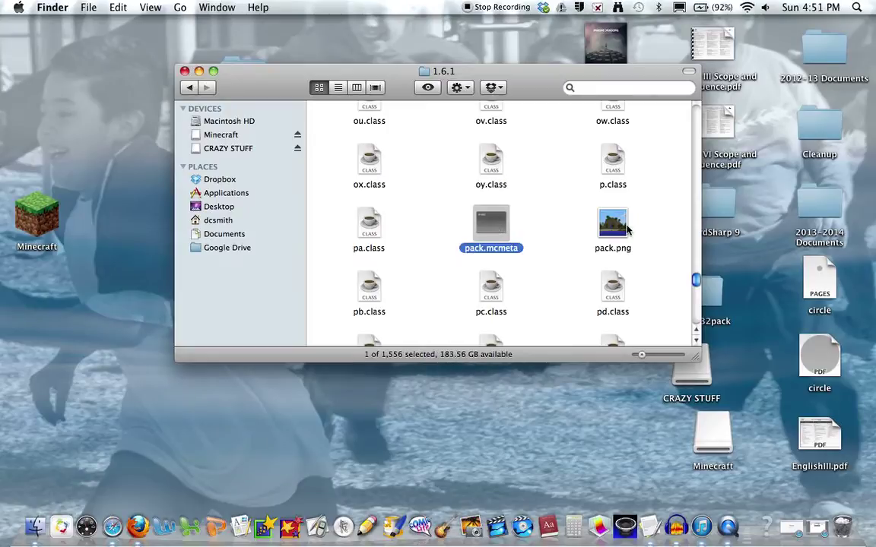
super+click(612, 226)
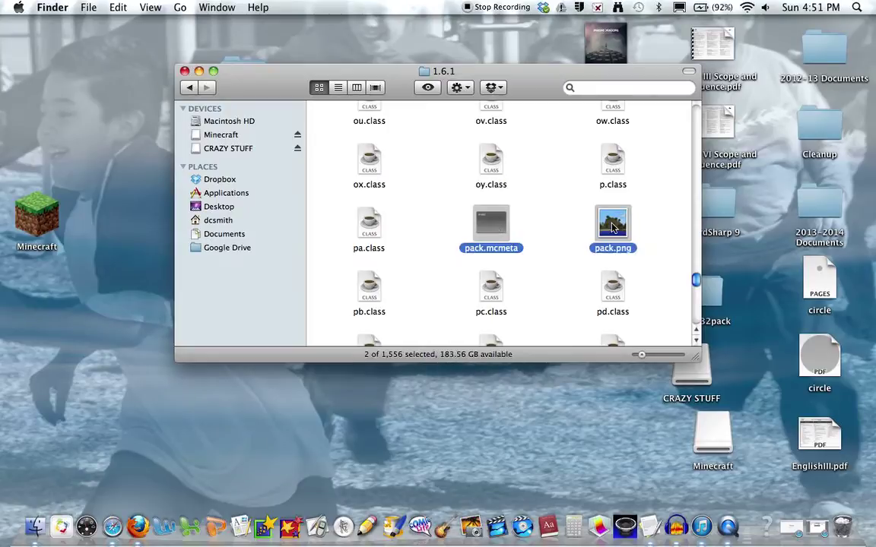
- Clear the selection, return to the start of the file list, and jump to the files beginning with p
click(565, 213)
scroll(564, 214, down, 10)
scroll(618, 229, up, 15)
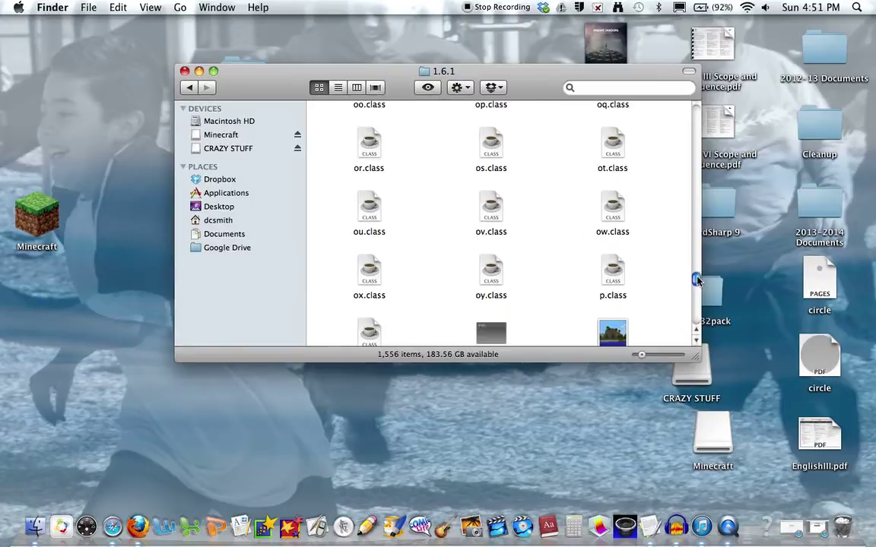
scroll(618, 228, up, 20)
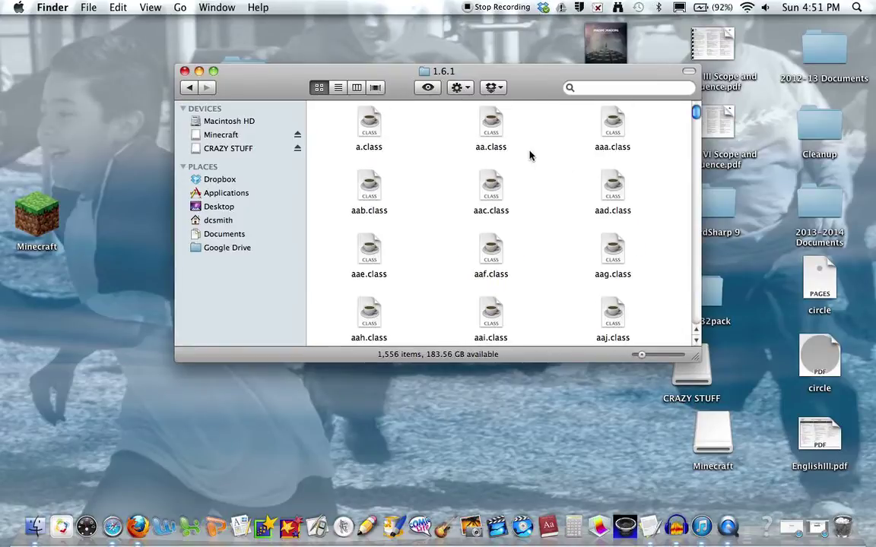
key(p)
scroll(529, 155, down, 2)
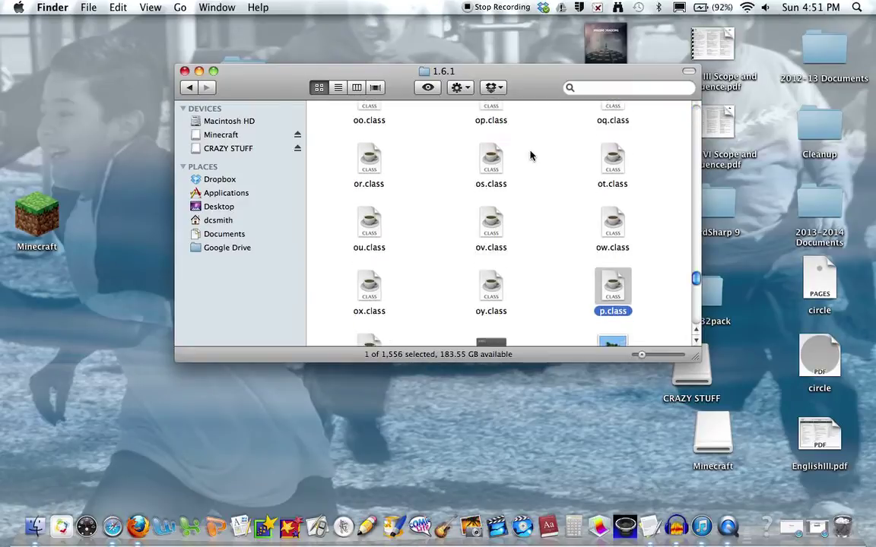
click(539, 240)
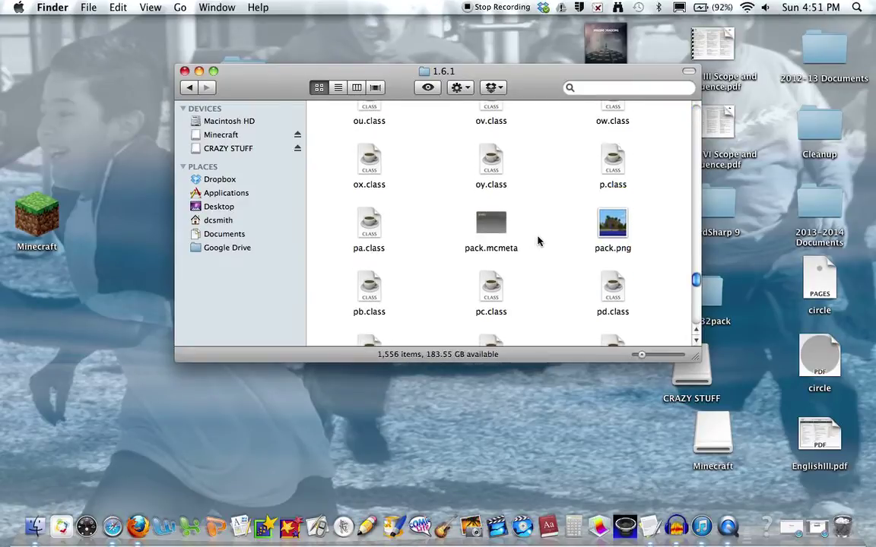
- Copy pack.mcmeta and pack.png from the extracted 1.6.1 folder
click(494, 228)
super+click(608, 224)
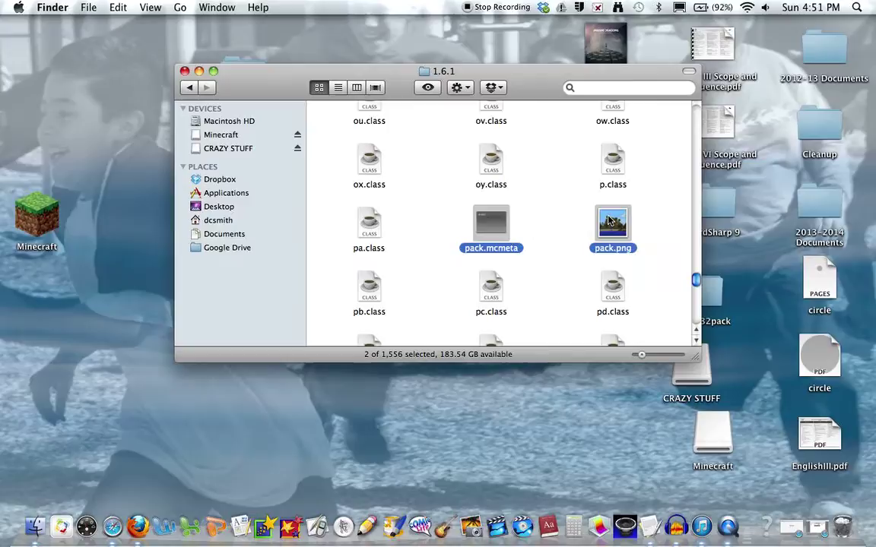
right_click(608, 221)
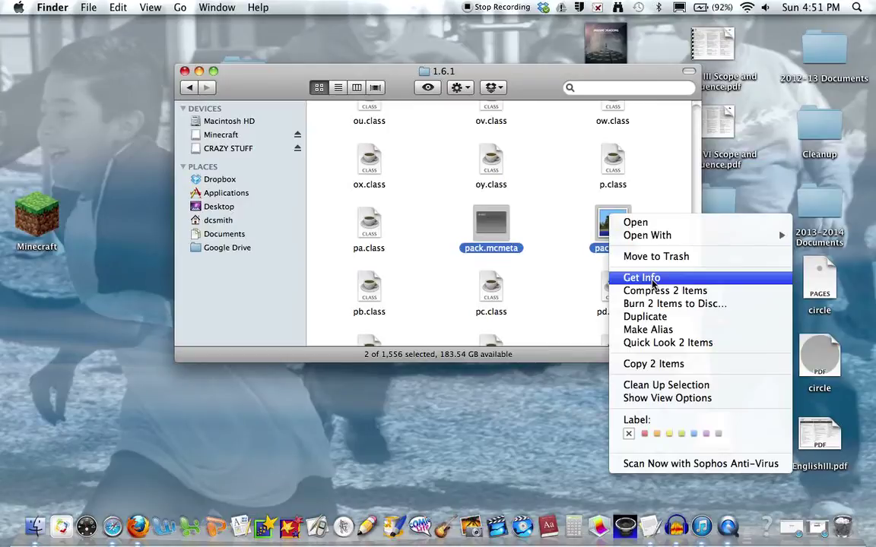
click(545, 232)
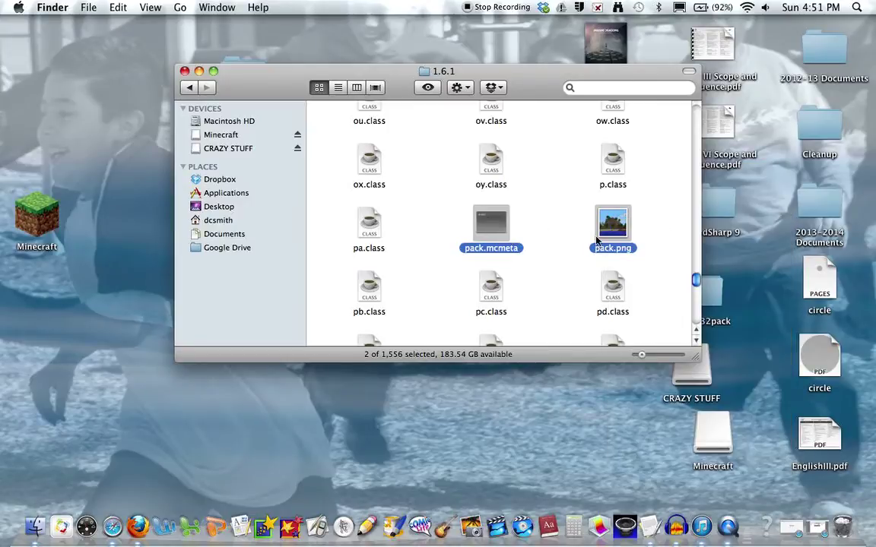
right_click(617, 230)
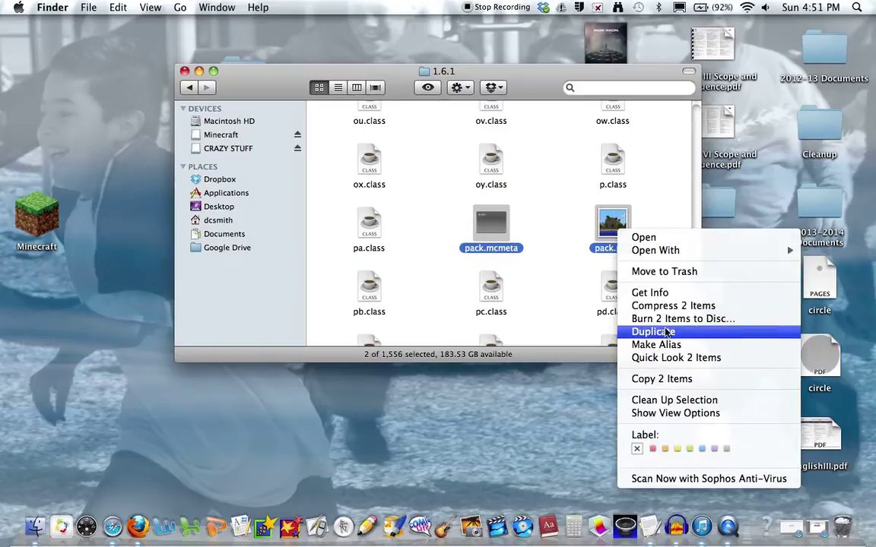
click(500, 221)
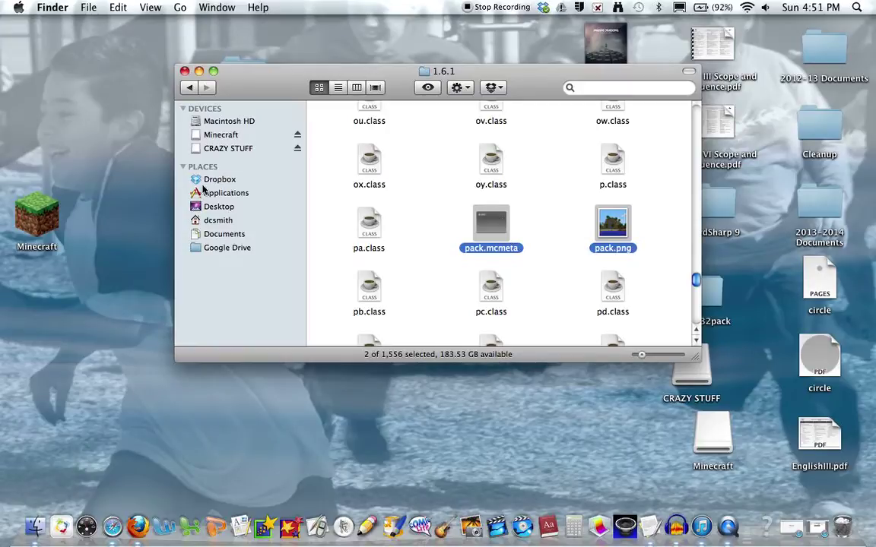
- Paste pack.mcmeta and pack.png into resourcepacks/Test, beside the assets folder
click(187, 89)
click(187, 89)
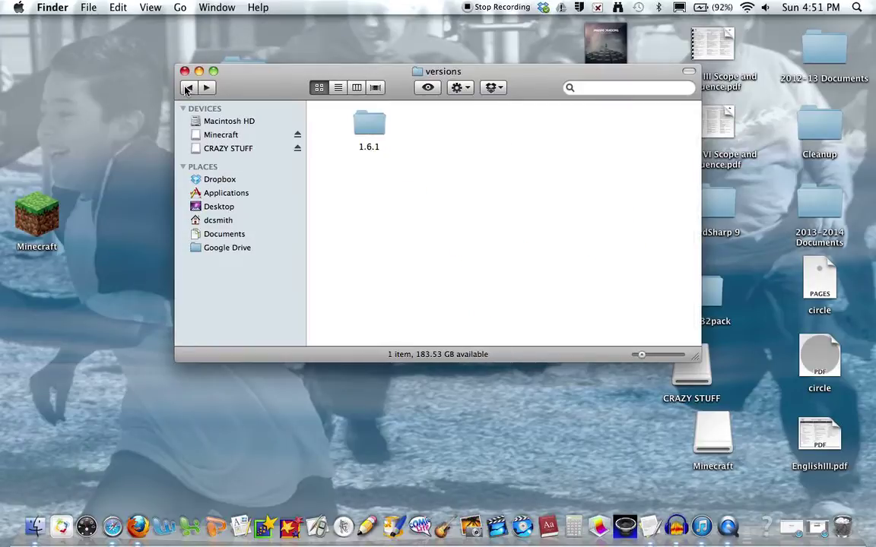
click(187, 89)
double_click(487, 256)
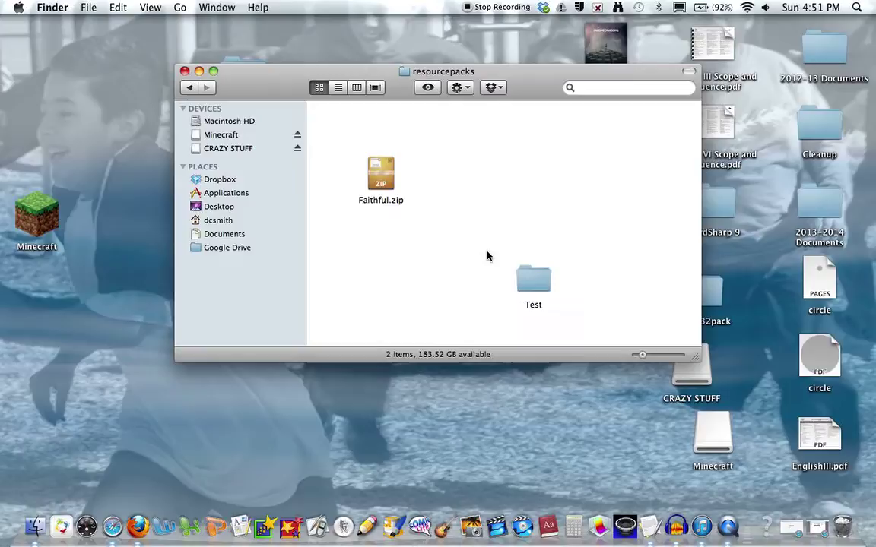
double_click(532, 281)
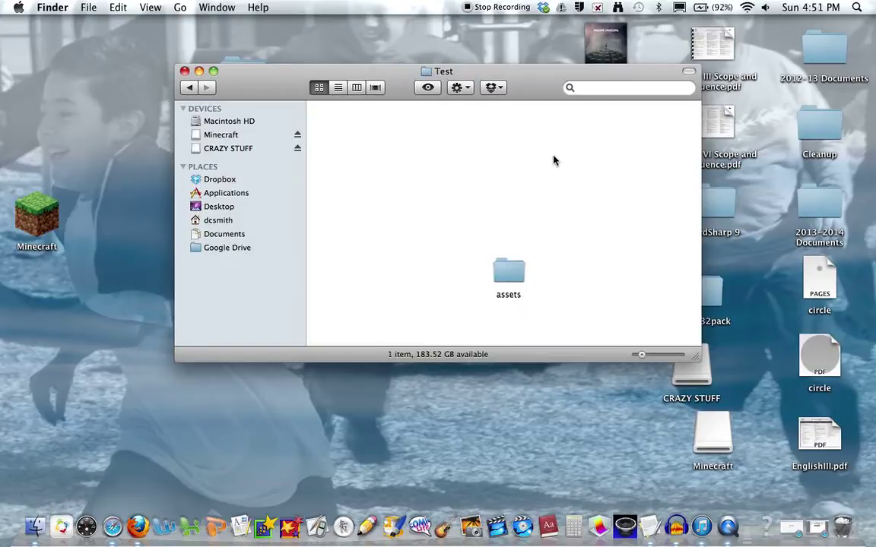
key(super+v)
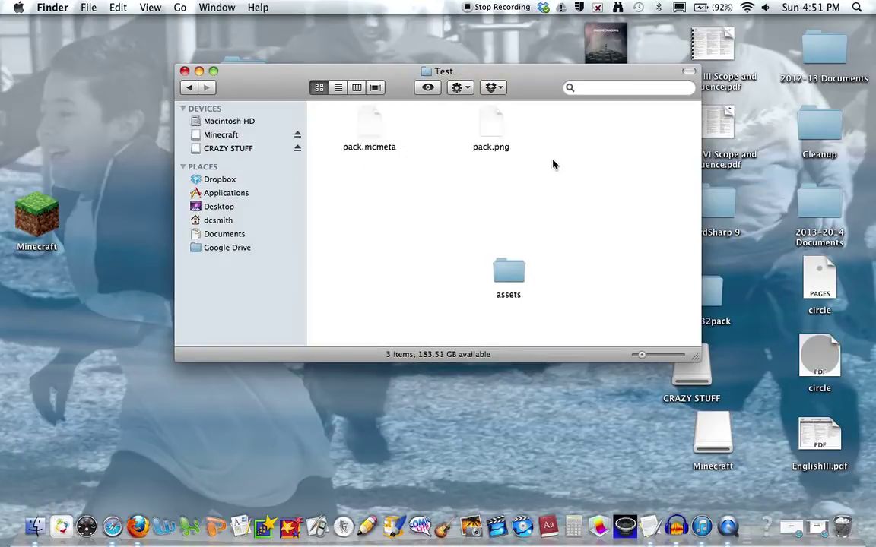
- Return to the extracted 1.6.1 folder inside versions/1.6.1
double_click(504, 275)
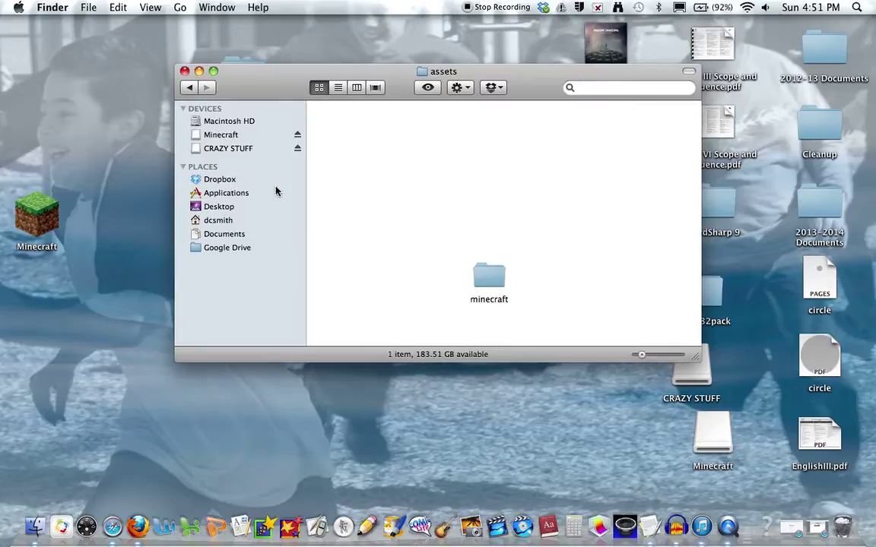
click(188, 88)
click(188, 89)
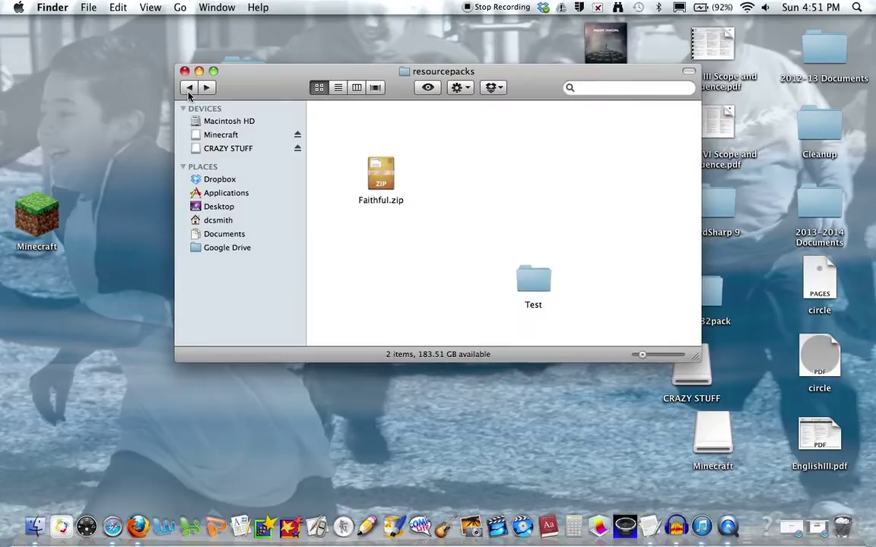
click(189, 88)
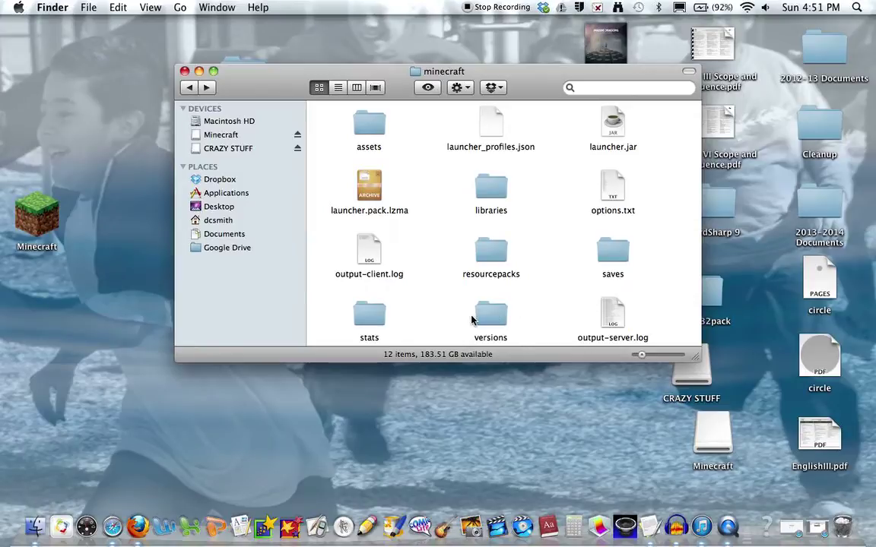
click(491, 315)
double_click(491, 316)
click(370, 125)
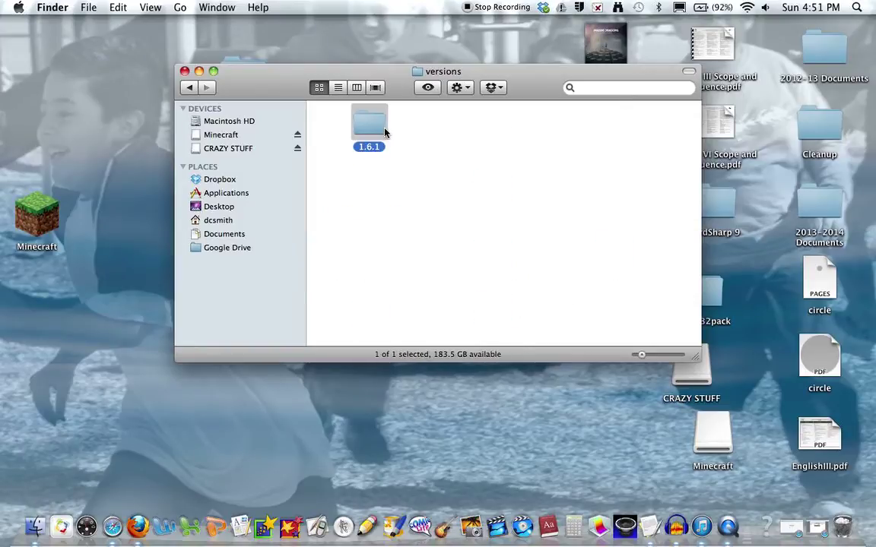
double_click(369, 125)
click(408, 206)
double_click(408, 206)
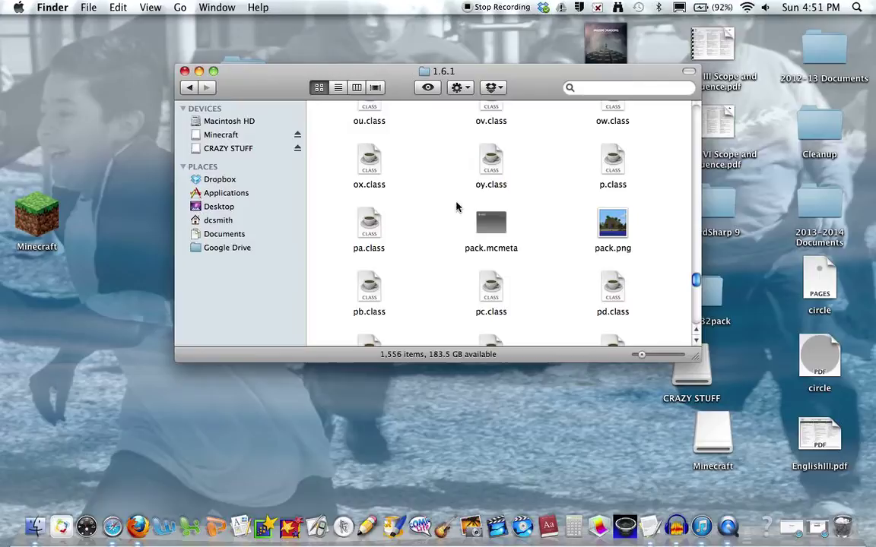
- Search for "mine" and limit the search to the extracted 1.6.1 folder
scroll(562, 199, down, 10)
scroll(563, 199, up, 15)
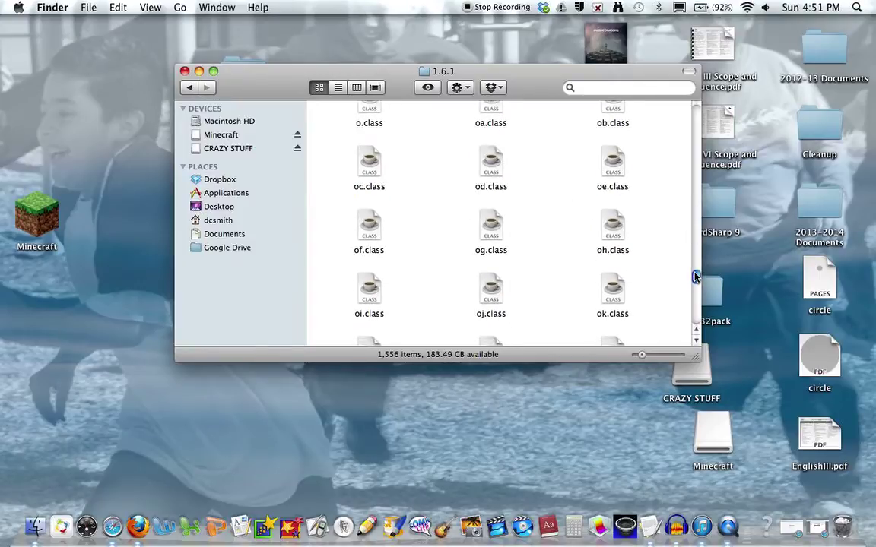
drag(695, 274, 692, 82)
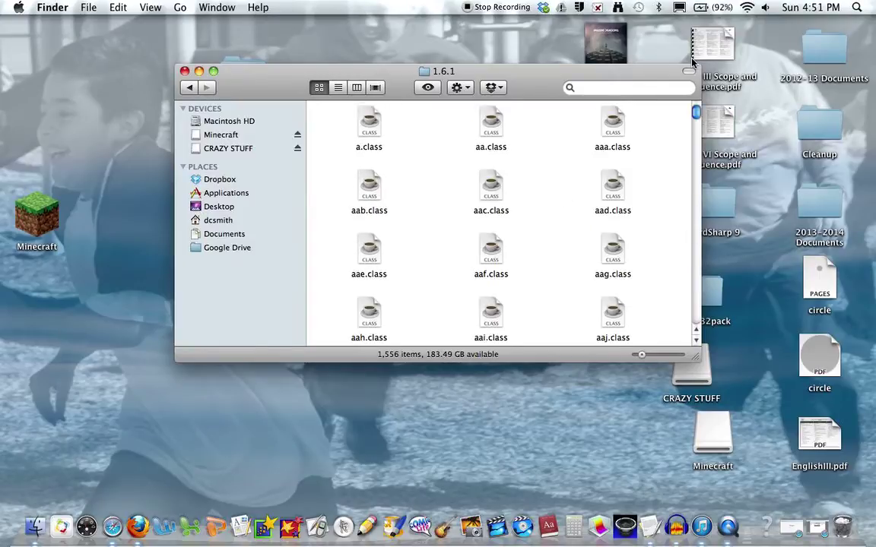
click(663, 93)
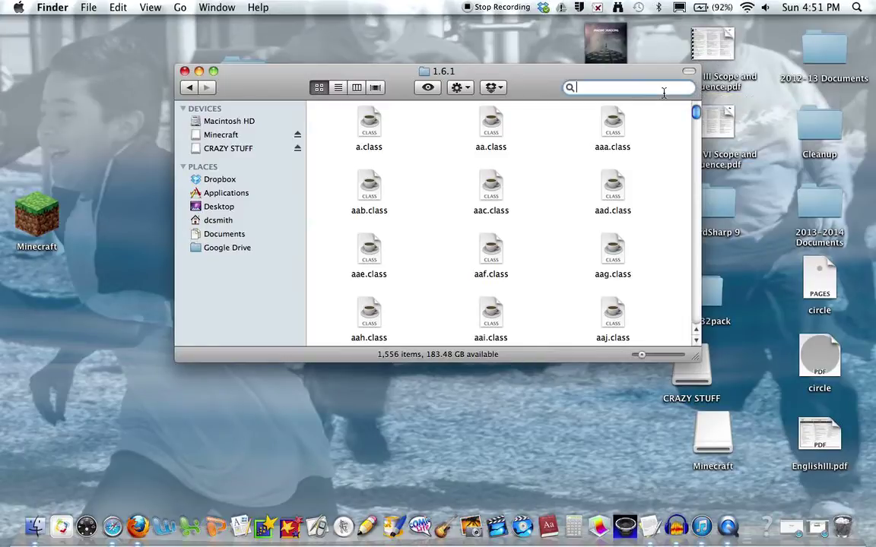
text(min)
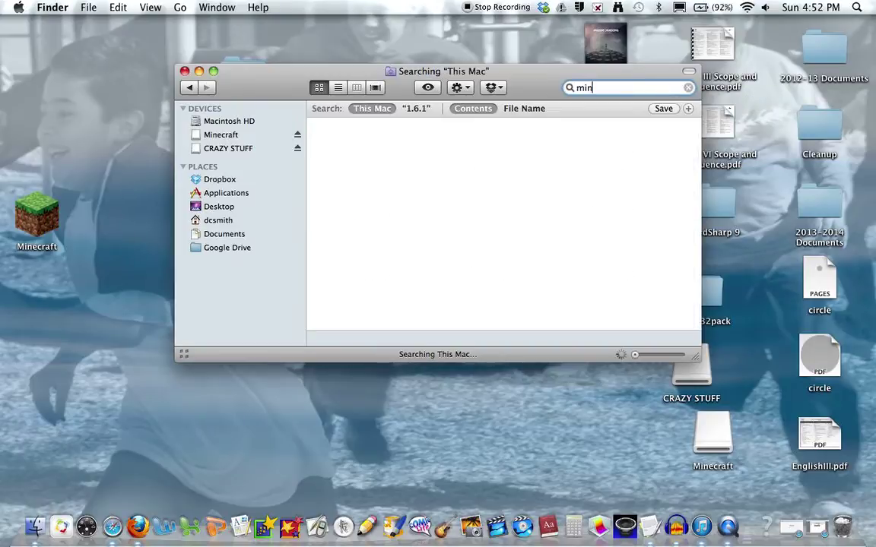
text(e)
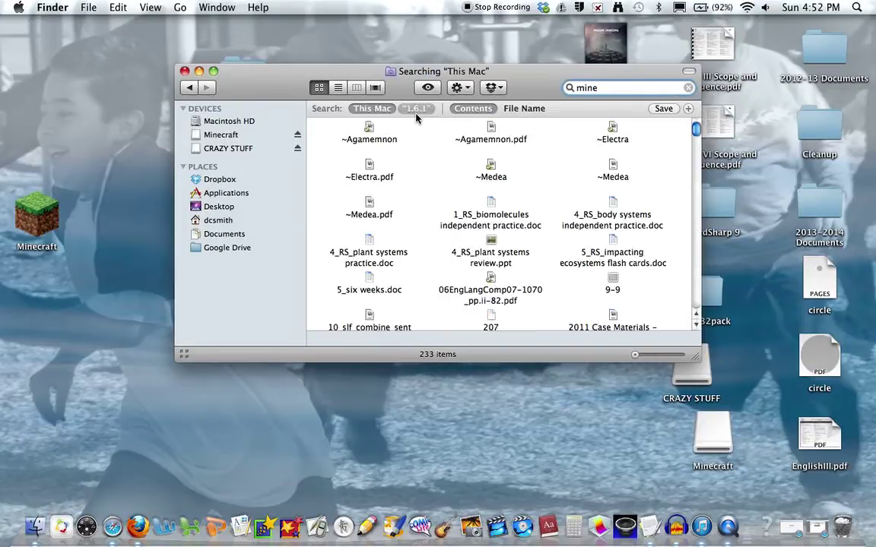
click(416, 113)
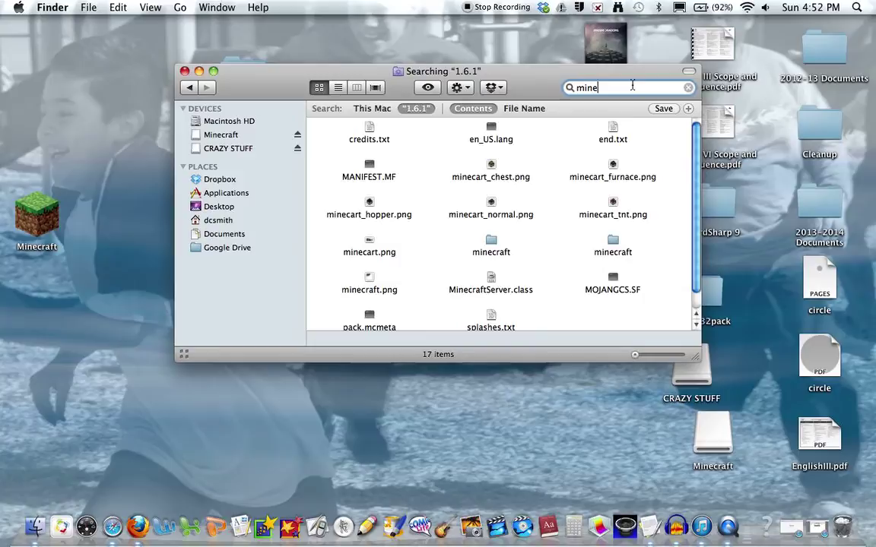
- Search the 1.6.1 folder for "asse" instead and open the minecraft folder inside the assets folder
double_click(589, 87)
text(a)
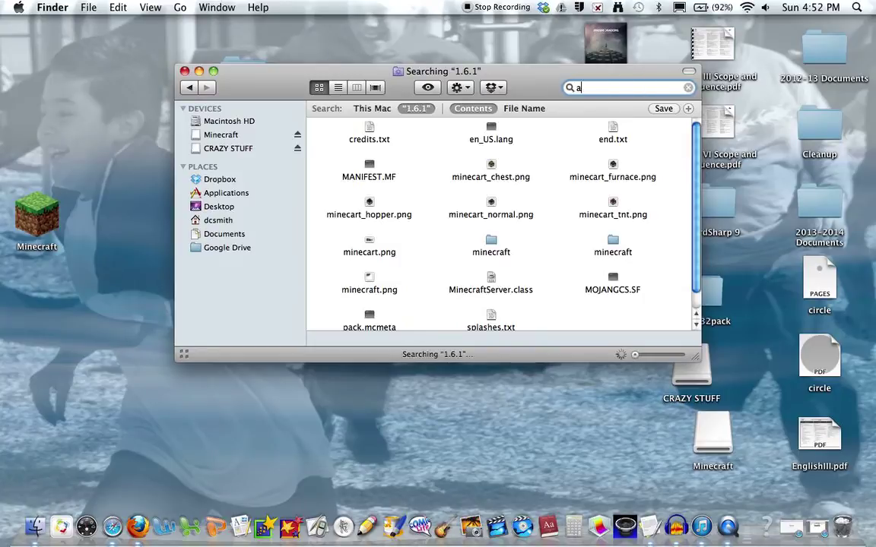
text(sse)
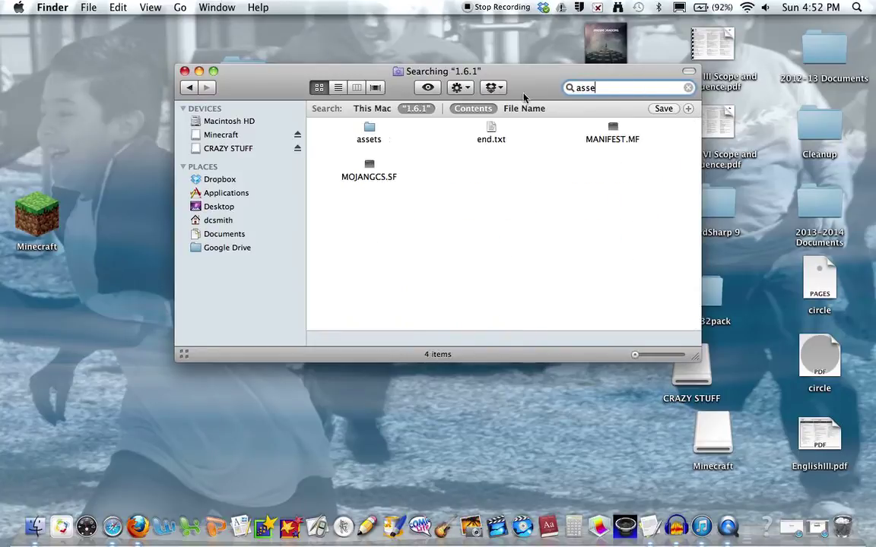
double_click(371, 130)
double_click(370, 130)
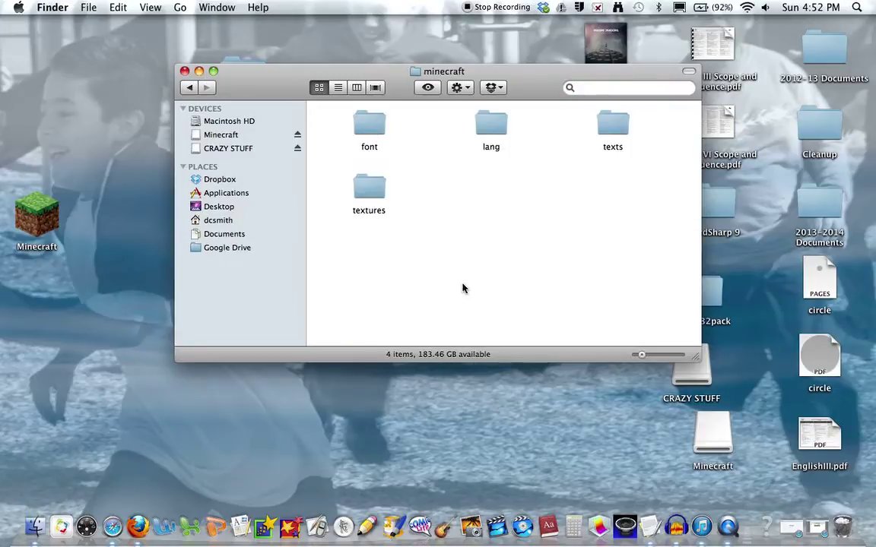
- Copy the font, lang, texts and textures folders from the extracted 1.6.1 assets/minecraft folder
drag(318, 275, 645, 135)
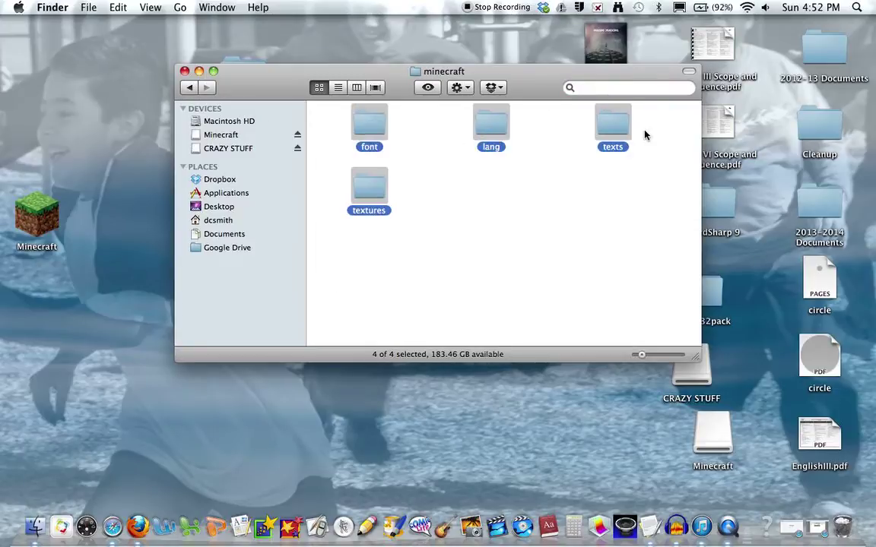
right_click(617, 117)
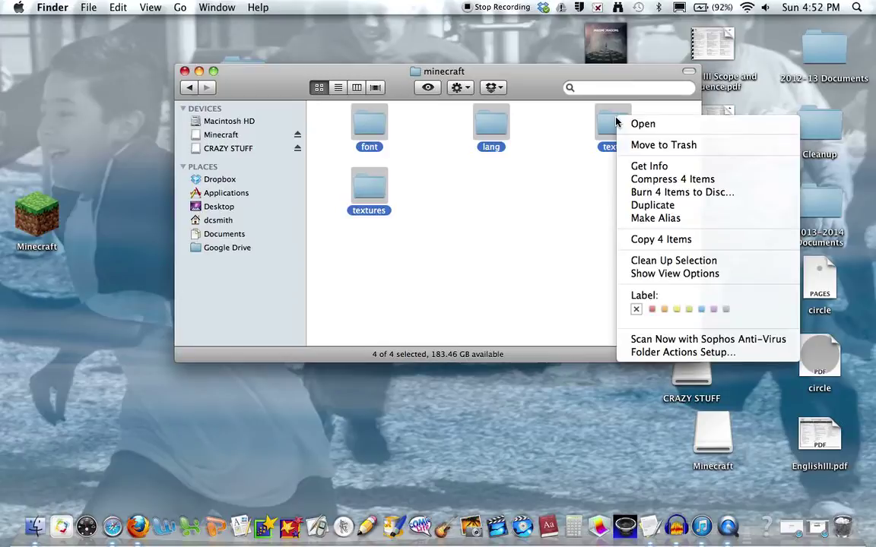
click(669, 241)
- Paste the four copied folders into resourcepacks/Test/assets/minecraft, replacing the existing lang folder
click(189, 87)
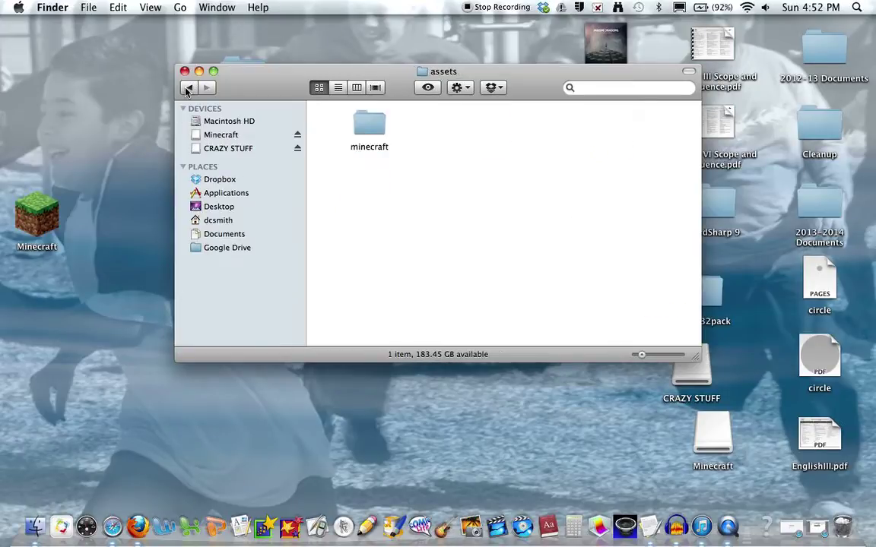
click(188, 88)
click(188, 88)
click(189, 88)
click(189, 88)
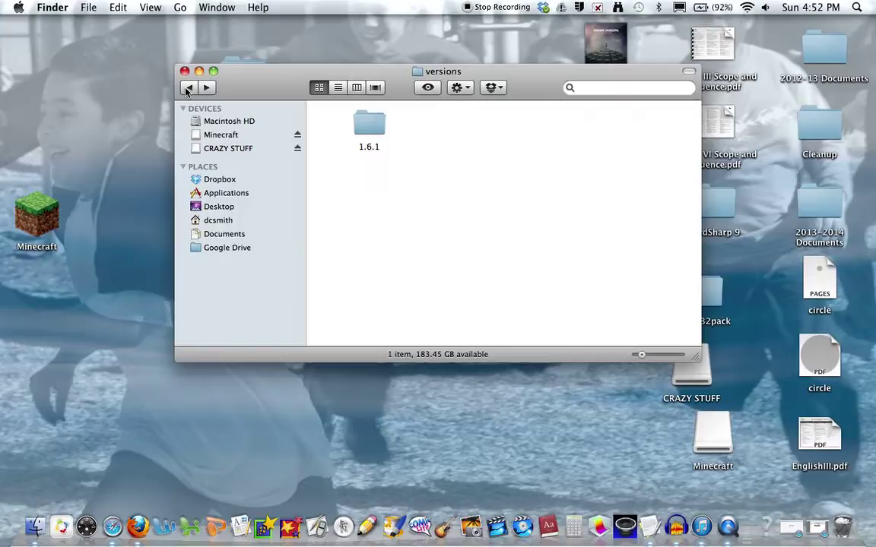
click(189, 88)
double_click(493, 256)
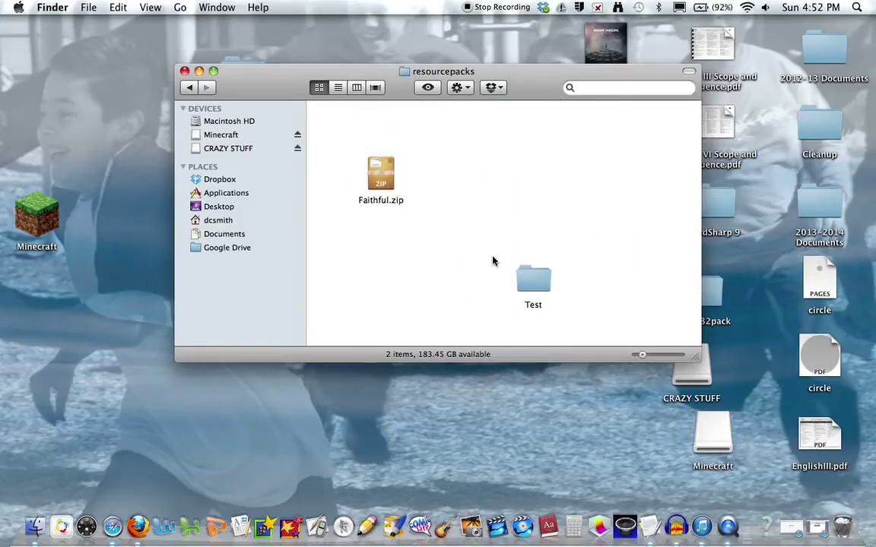
double_click(523, 285)
double_click(521, 282)
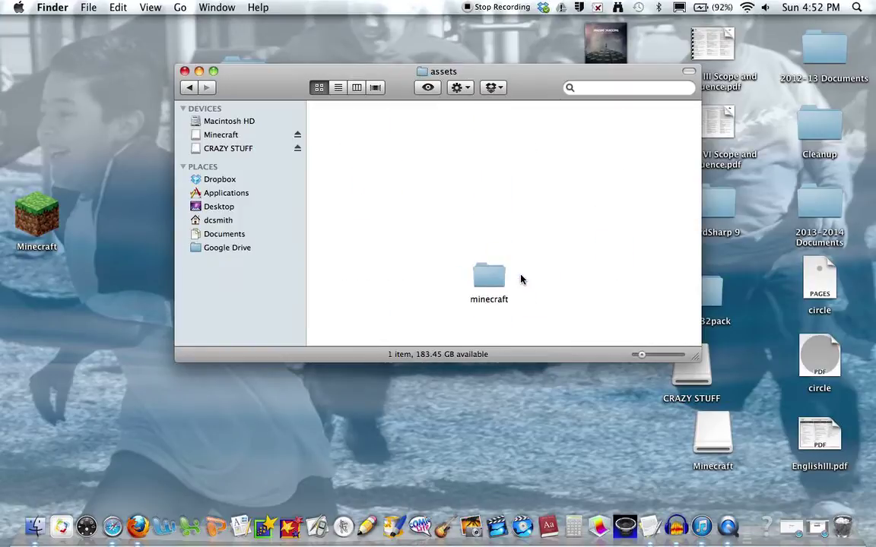
double_click(477, 274)
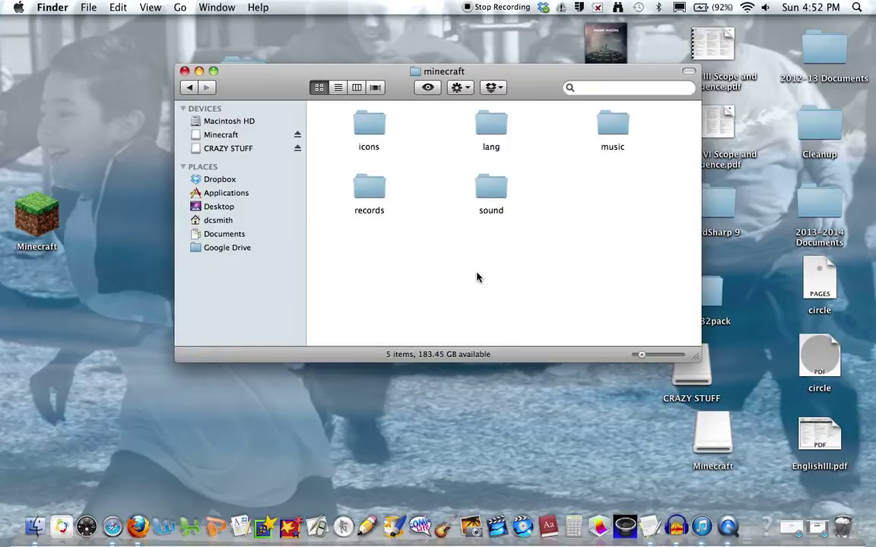
key(super+alt+v)
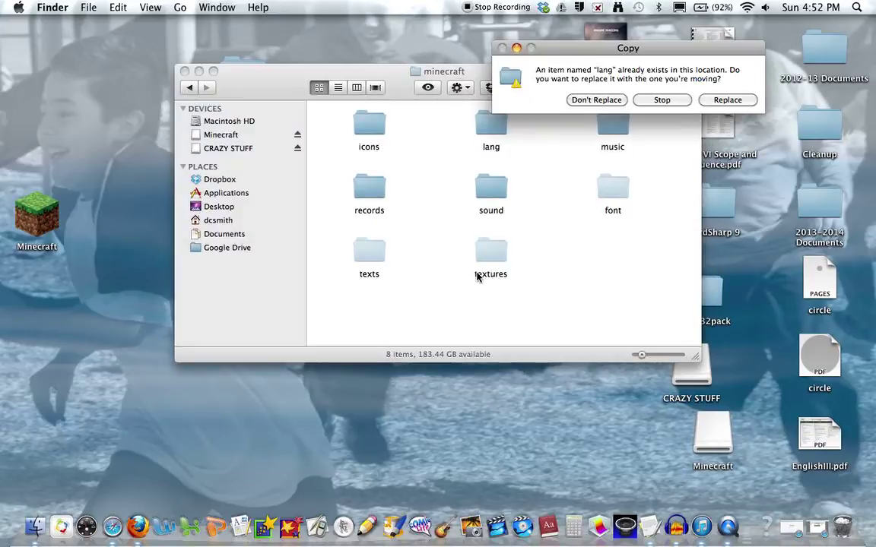
click(726, 101)
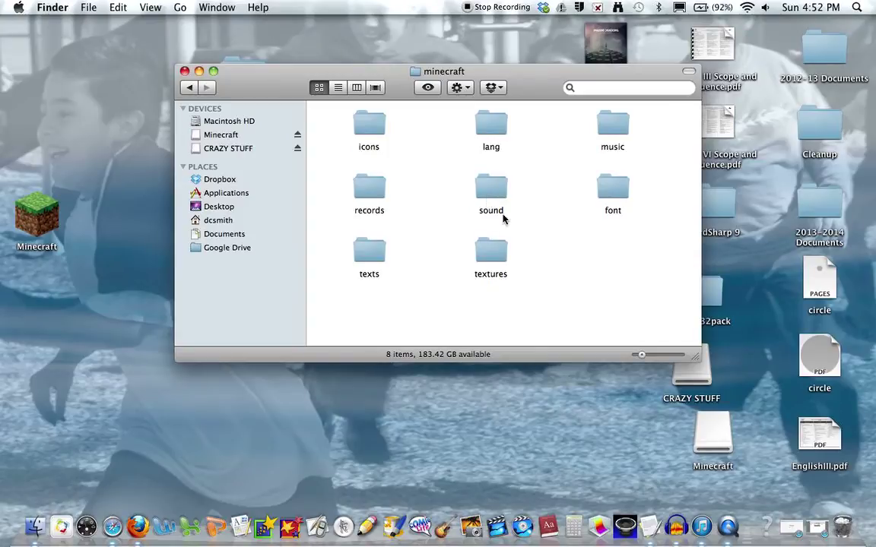
- Search the Mac for "pai" to locate the Paintbrush application, and dismiss the search
click(857, 7)
text(pai)
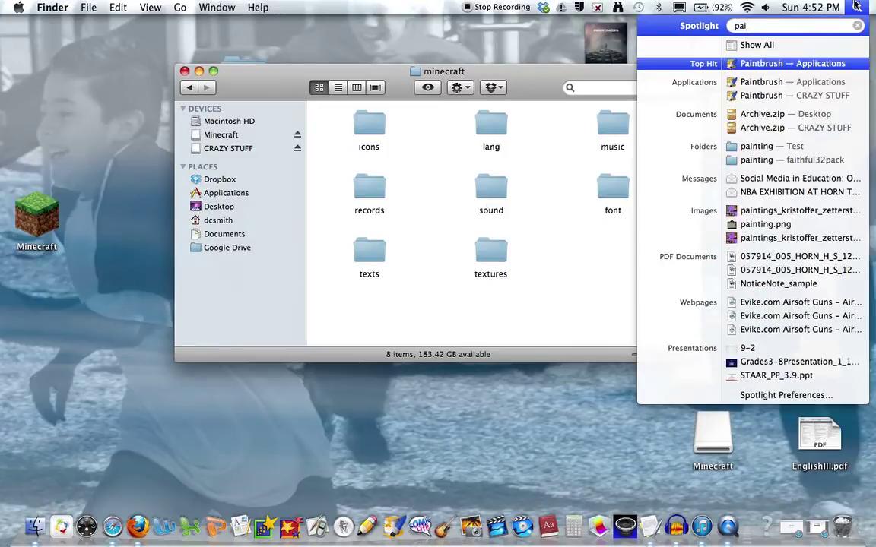
key(BackSpace)
key(BackSpace)
key(BackSpace)
text(pai)
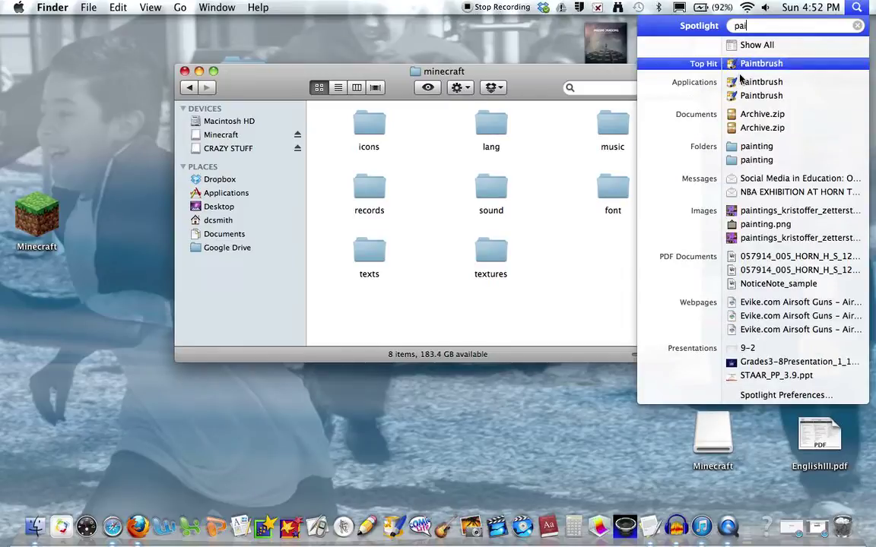
click(533, 41)
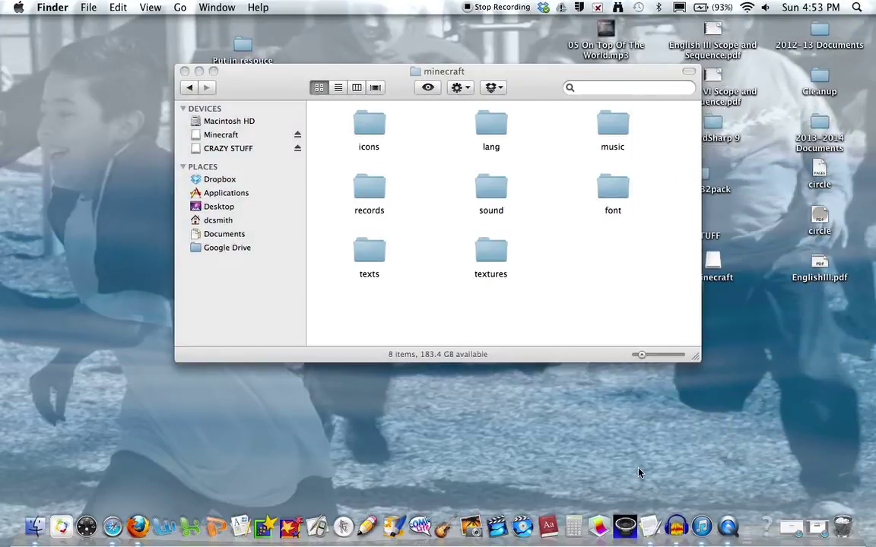
- Enlarge the folder icons slightly and open the records folder inside the pack's minecraft folder
click(655, 355)
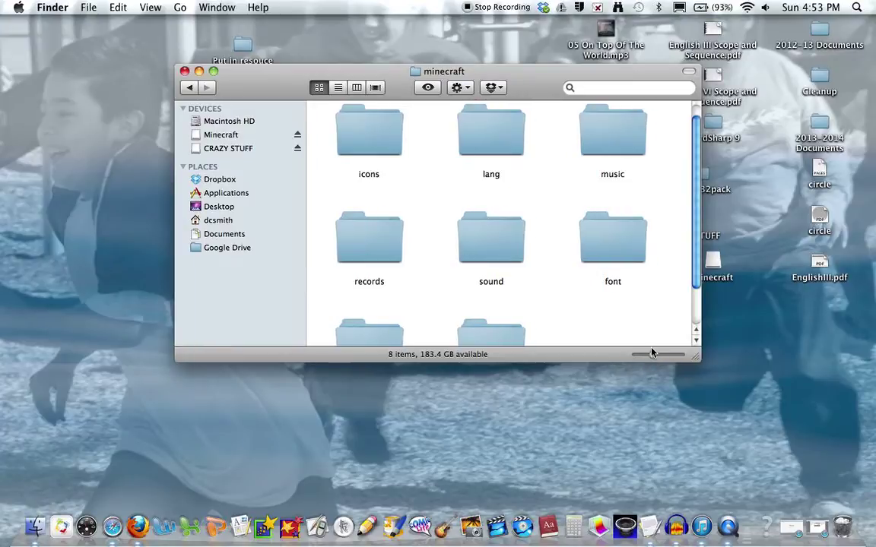
drag(657, 352, 580, 343)
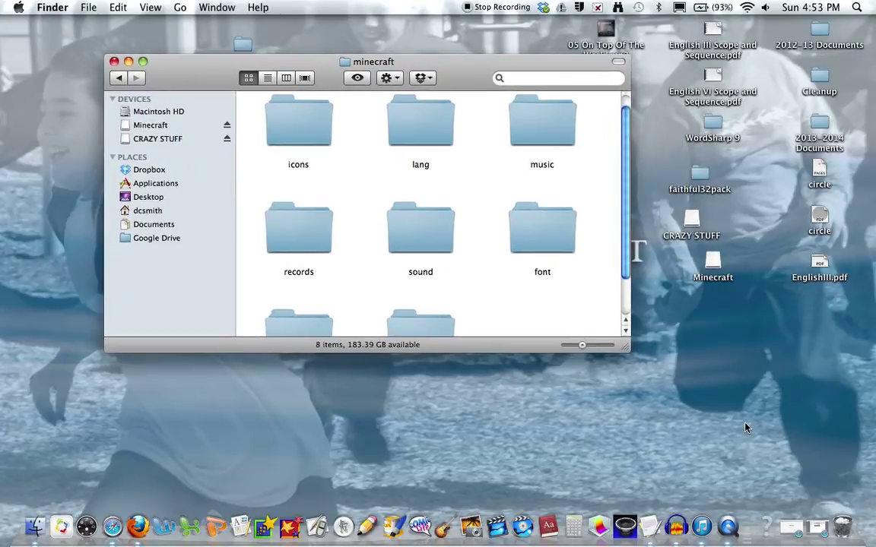
key(F10)
key(F10)
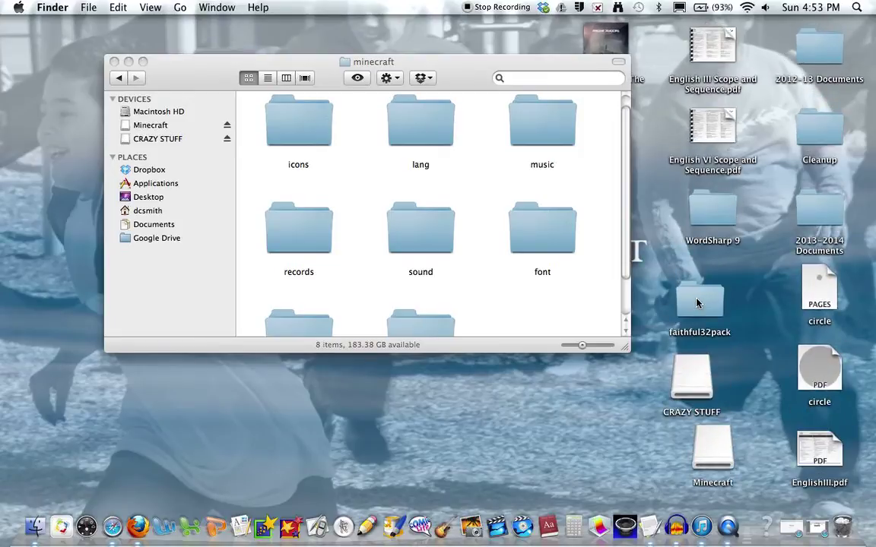
click(543, 254)
key(super+minus)
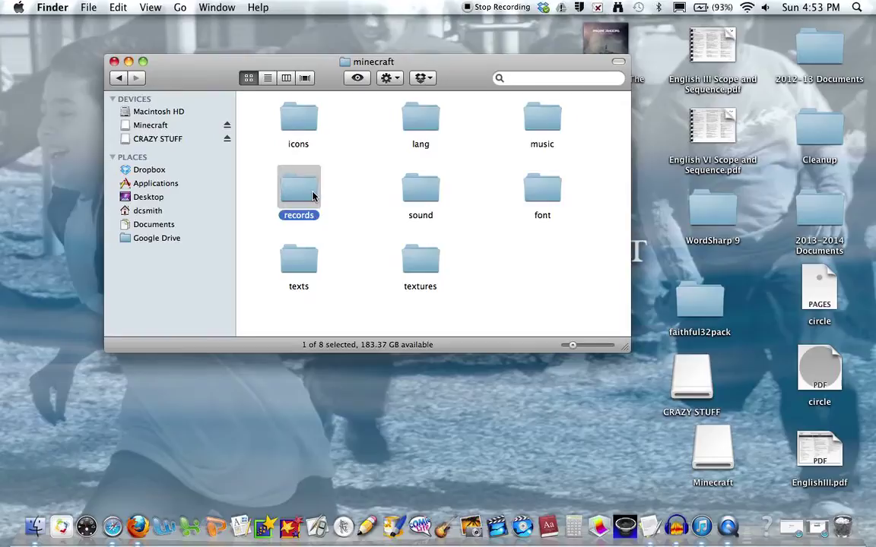
double_click(312, 196)
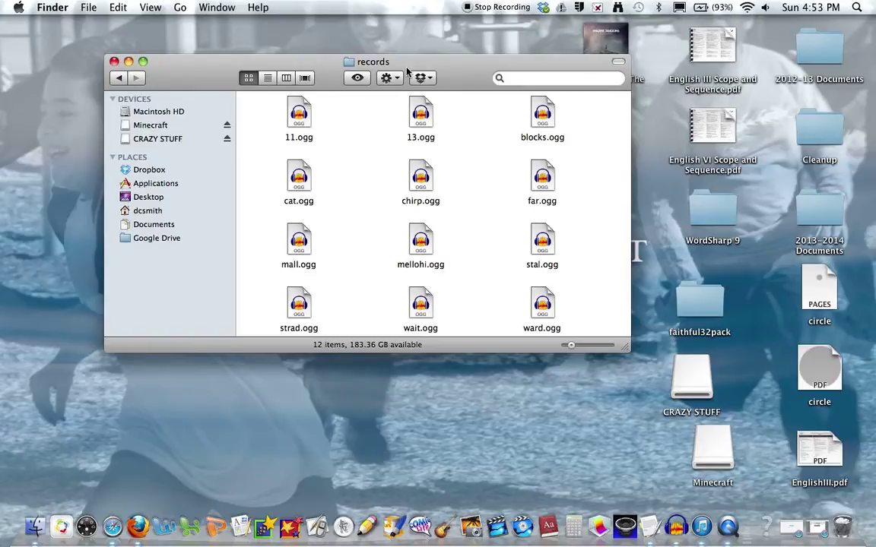
drag(407, 69, 366, 126)
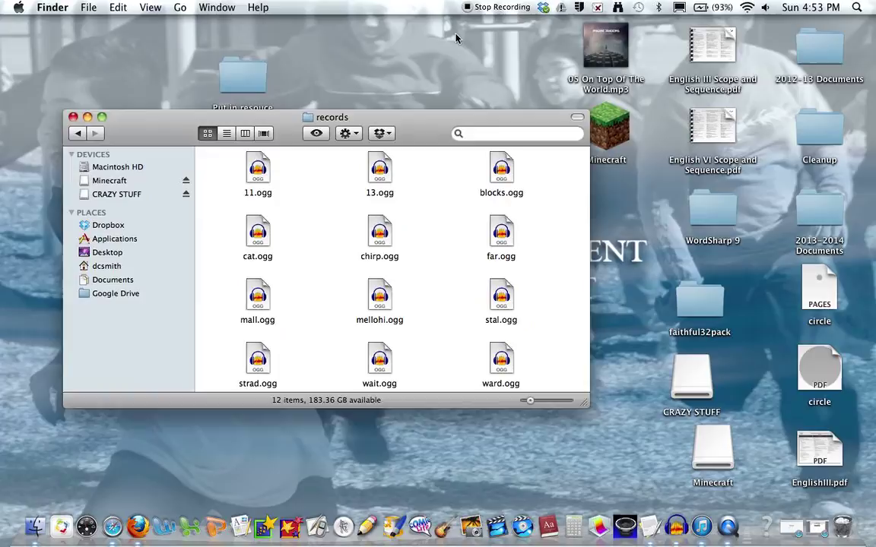
- Reposition 05 On Top Of The World.mp3 on the desktop so it stays reachable beside the records window
drag(457, 36, 517, 57)
drag(605, 47, 484, 62)
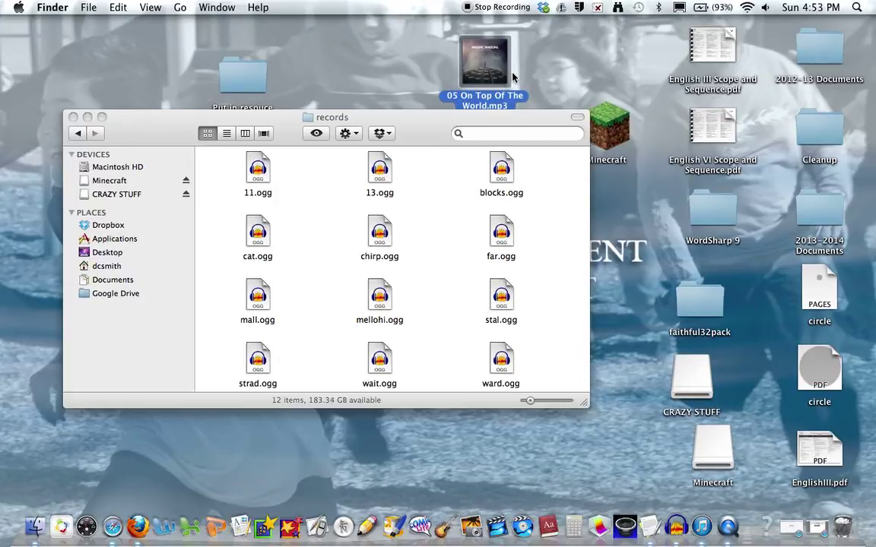
click(547, 65)
drag(485, 57, 634, 51)
click(434, 47)
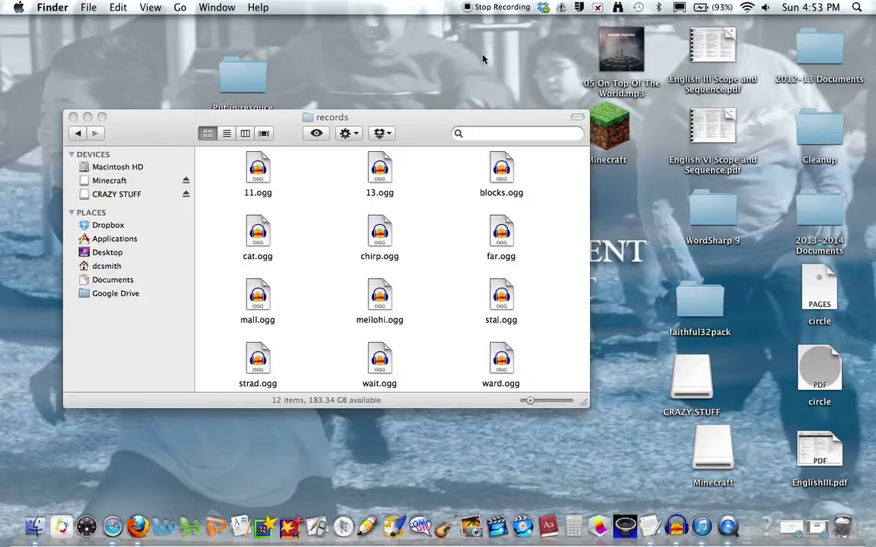
drag(442, 116, 490, 90)
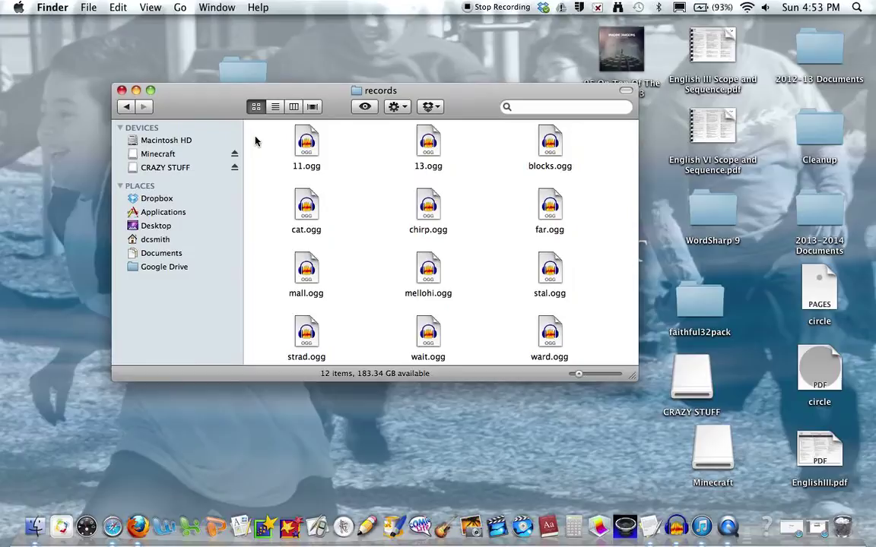
- Switch to Audacity, create a new project and import 05 On Top Of The World.mp3 from the desktop
click(676, 526)
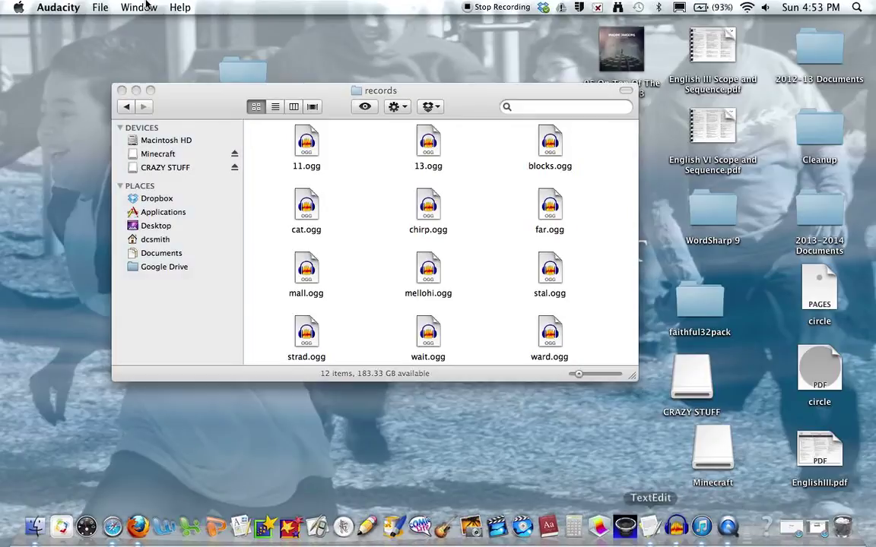
click(100, 8)
click(110, 23)
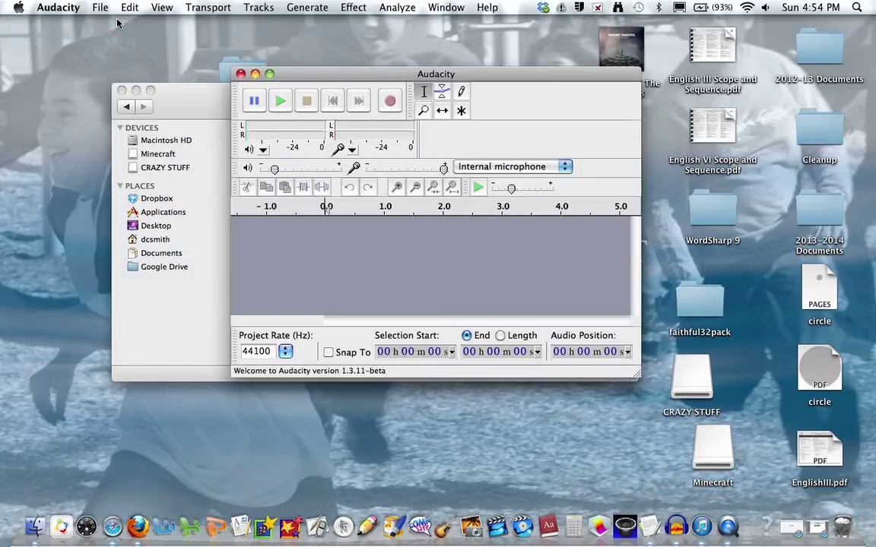
mouse_move(615, 51)
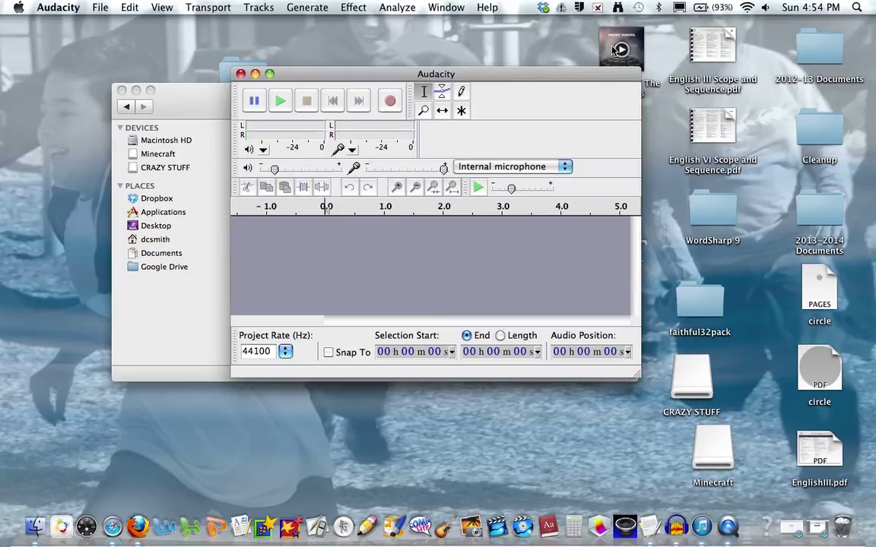
drag(608, 44, 446, 244)
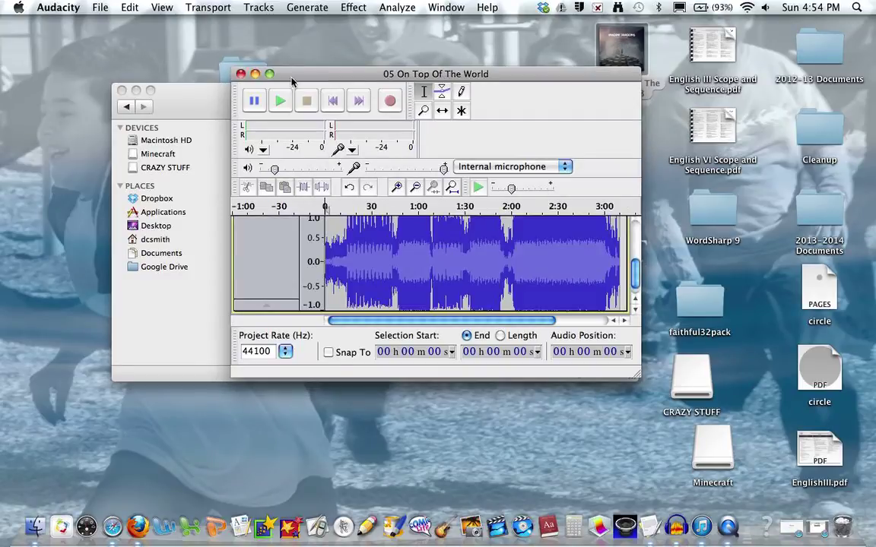
- Play the imported song with the system volume raised and pause it after about 27 seconds
click(283, 104)
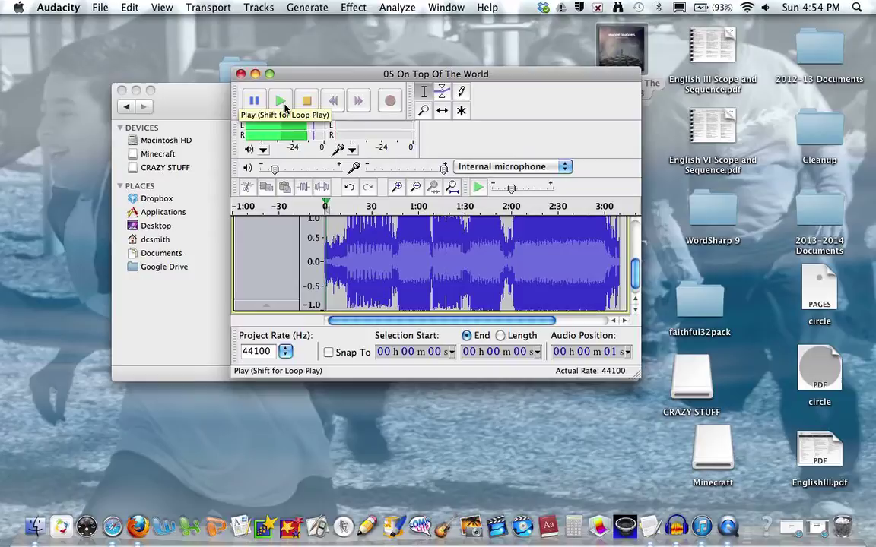
key(XF86AudioRaiseVolume)
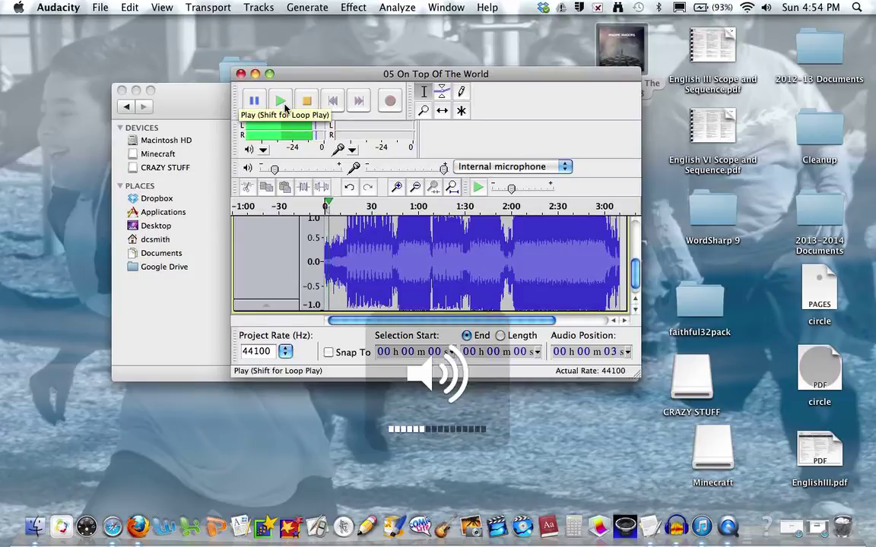
key(XF86AudioRaiseVolume)
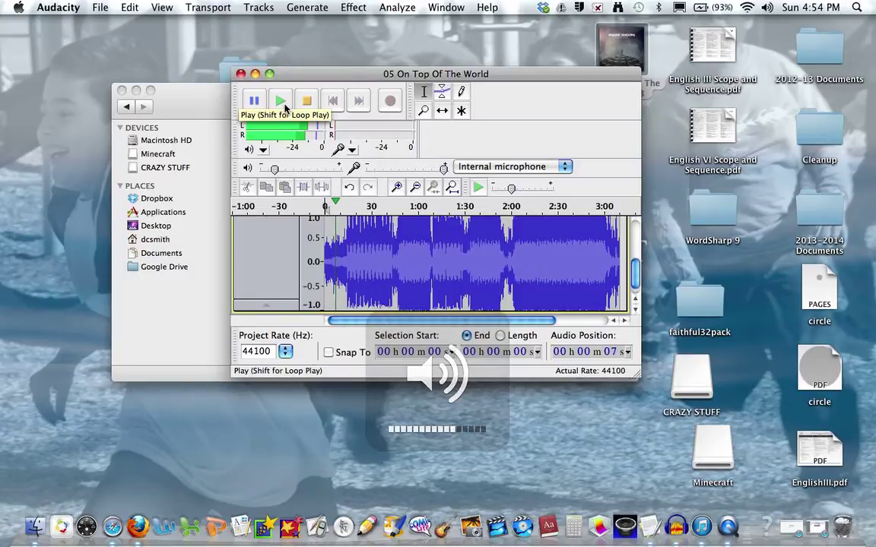
key(XF86AudioRaiseVolume)
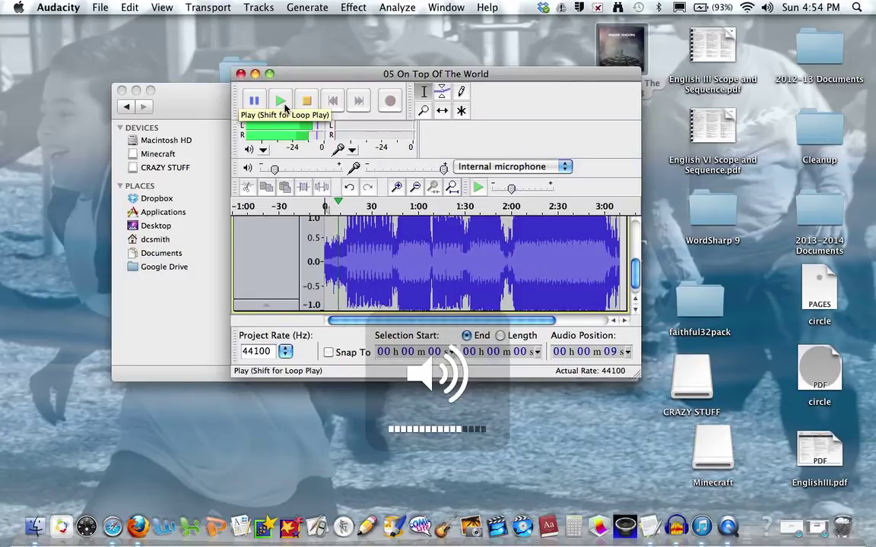
key(XF86AudioRaiseVolume)
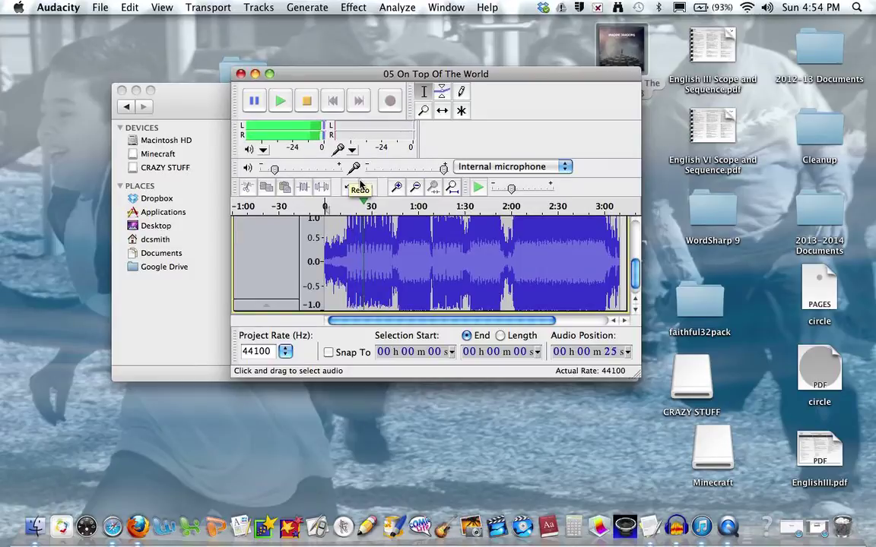
click(262, 102)
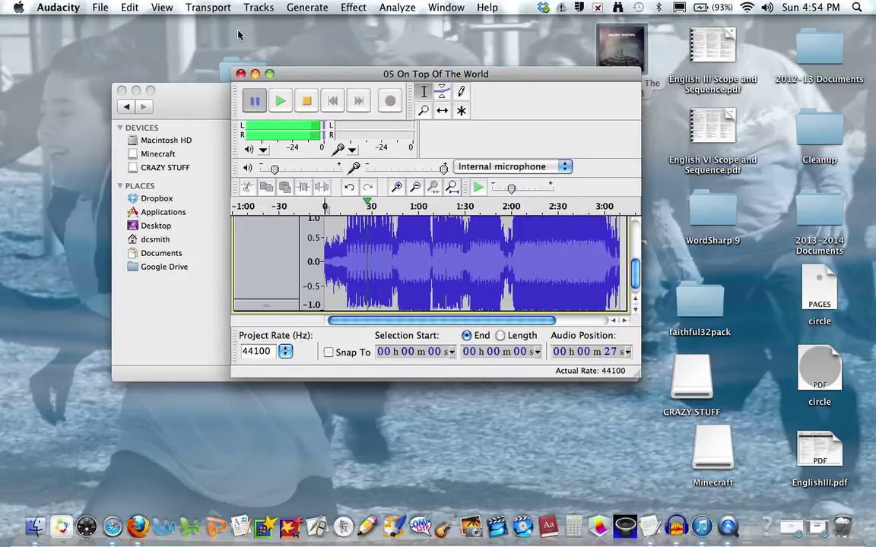
click(91, 6)
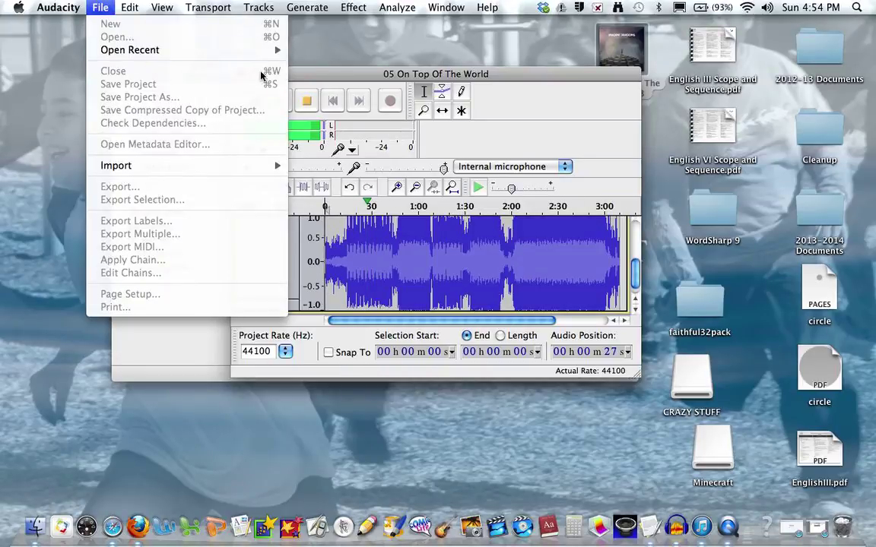
click(351, 69)
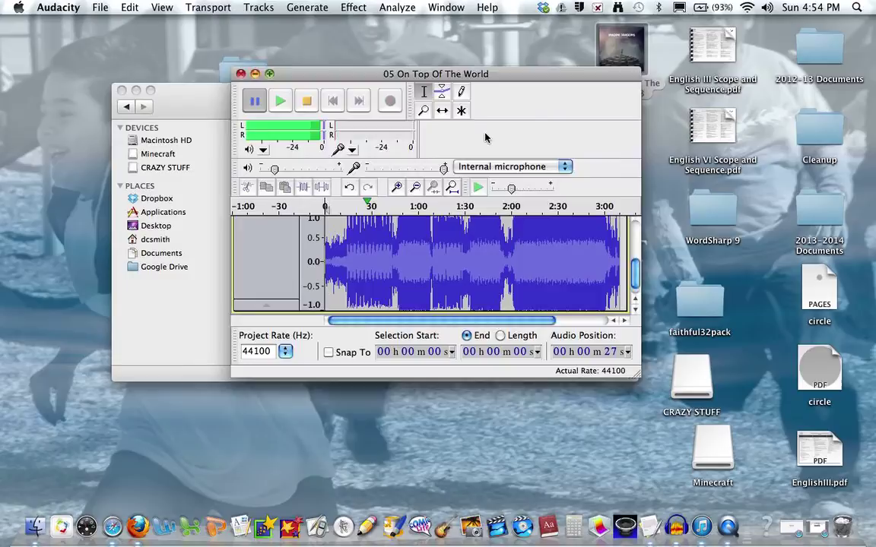
click(561, 172)
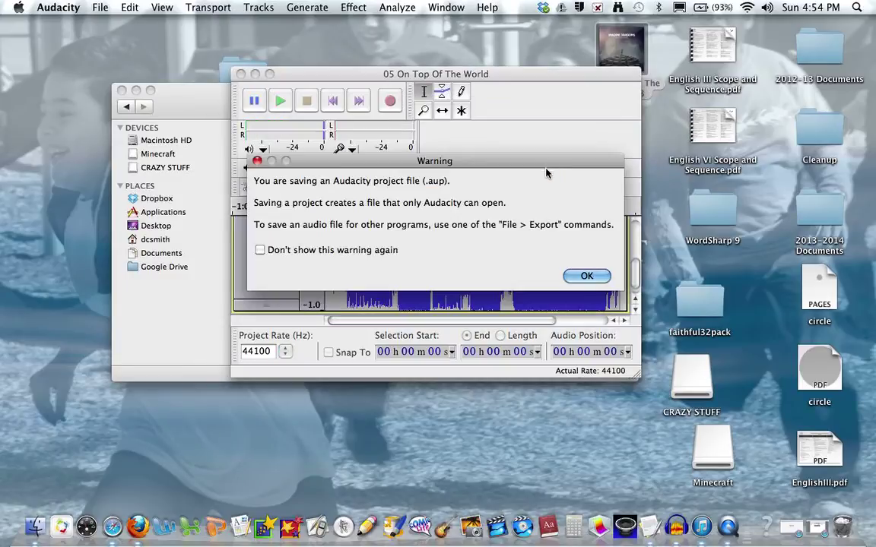
click(578, 275)
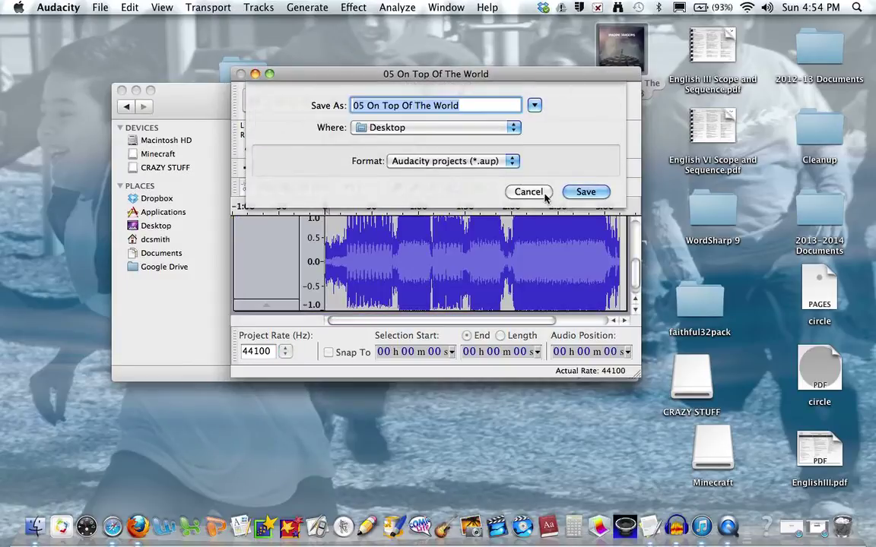
click(541, 193)
- Export the song to the home folder as an Ogg Vorbis file named 11, keeping its metadata, and close the project without saving
click(100, 7)
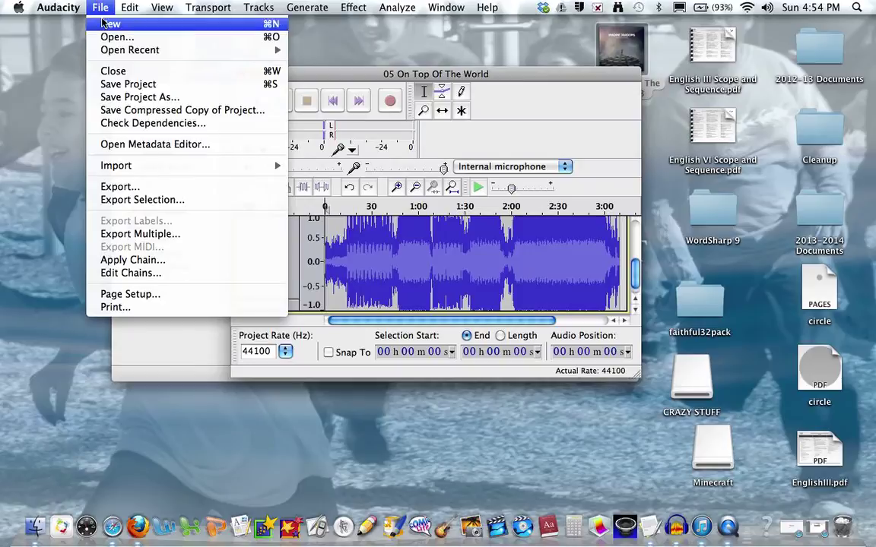
click(164, 186)
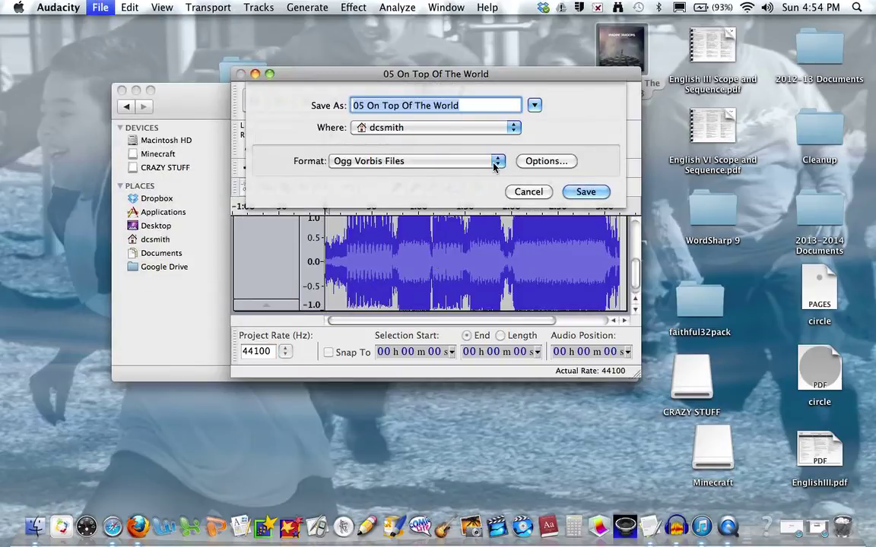
text(11)
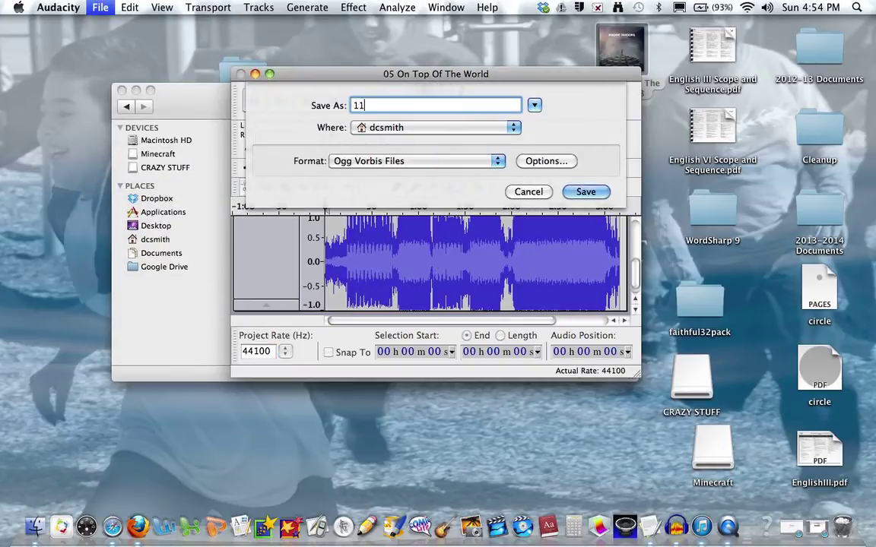
click(479, 163)
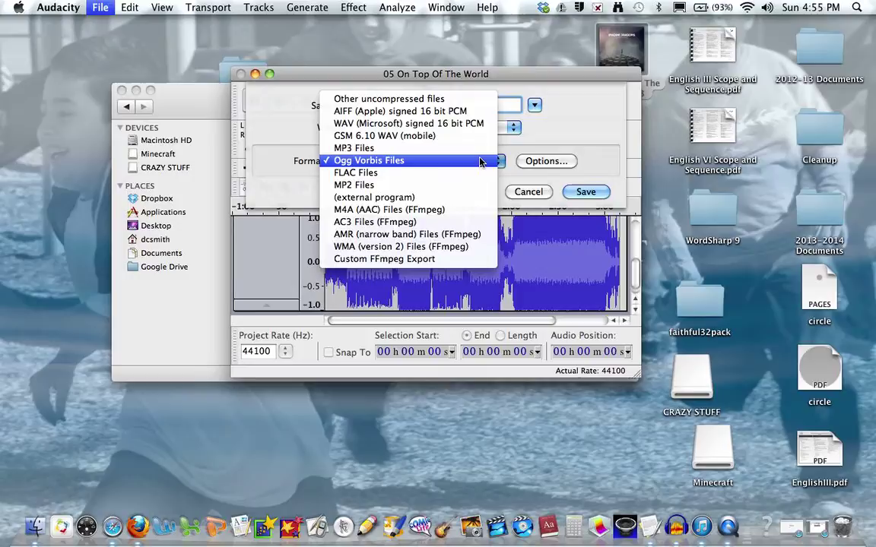
click(479, 161)
click(579, 193)
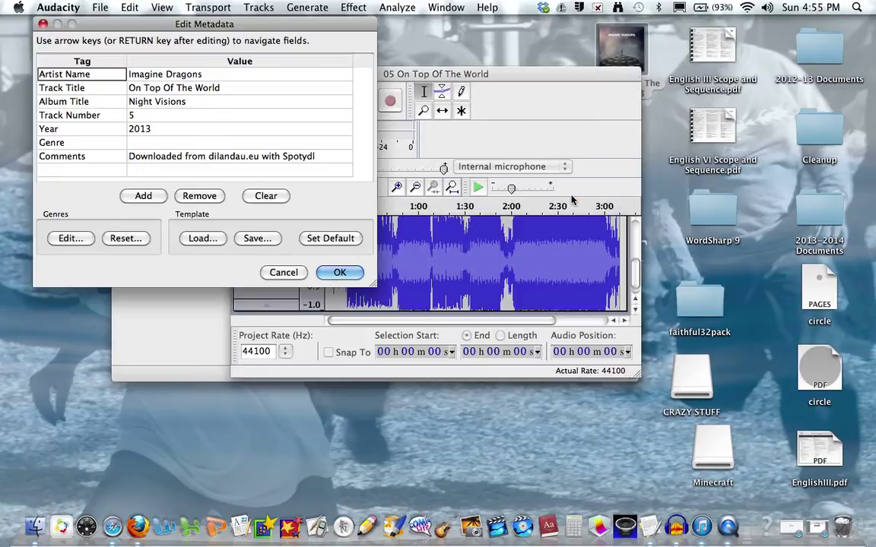
click(339, 272)
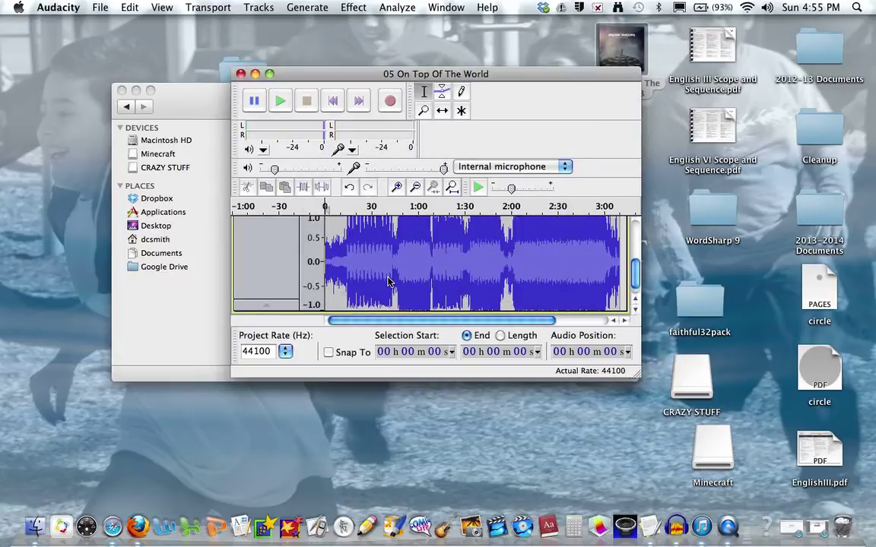
click(240, 75)
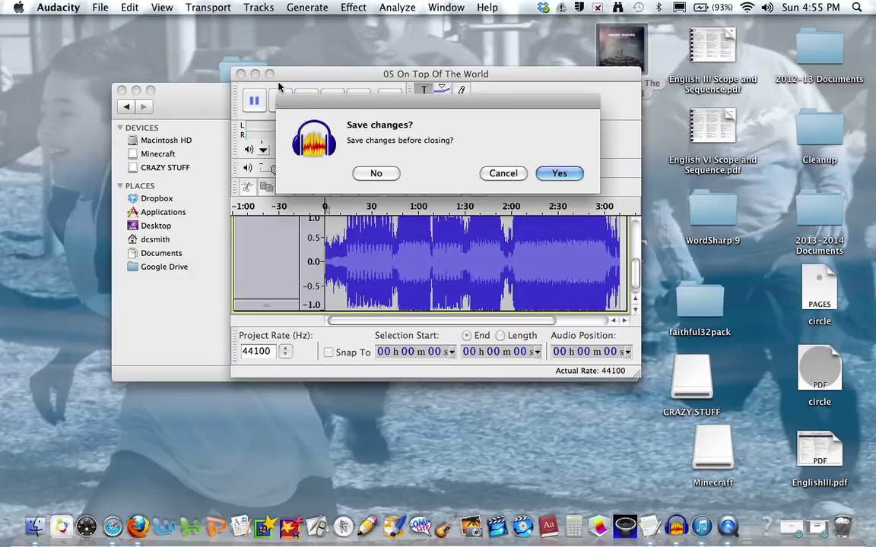
click(379, 174)
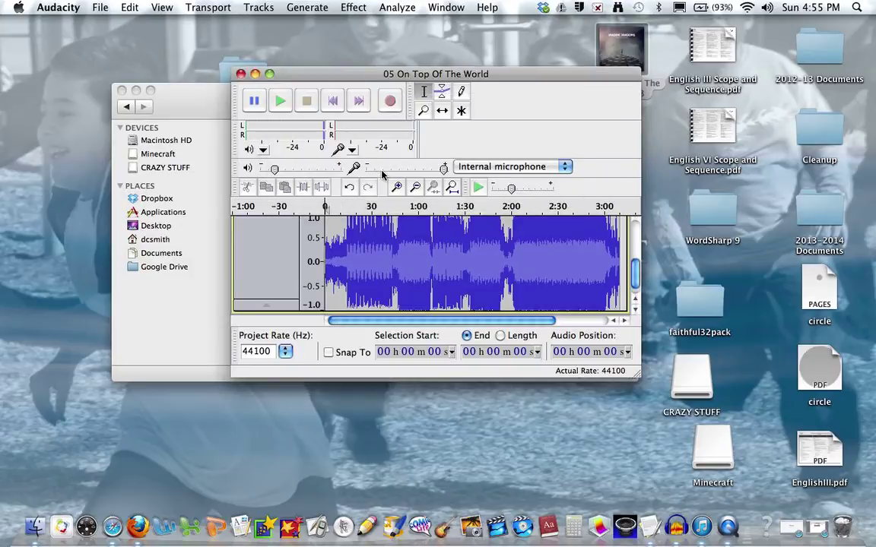
- Switch to Finder, open the home folder in a second window beside records, and enlarge its icons to select 11.ogg
double_click(698, 201)
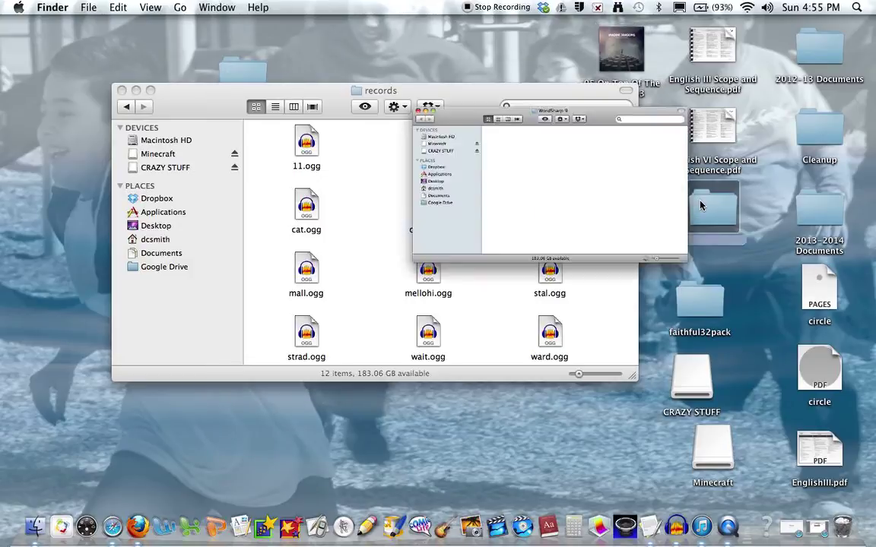
click(174, 169)
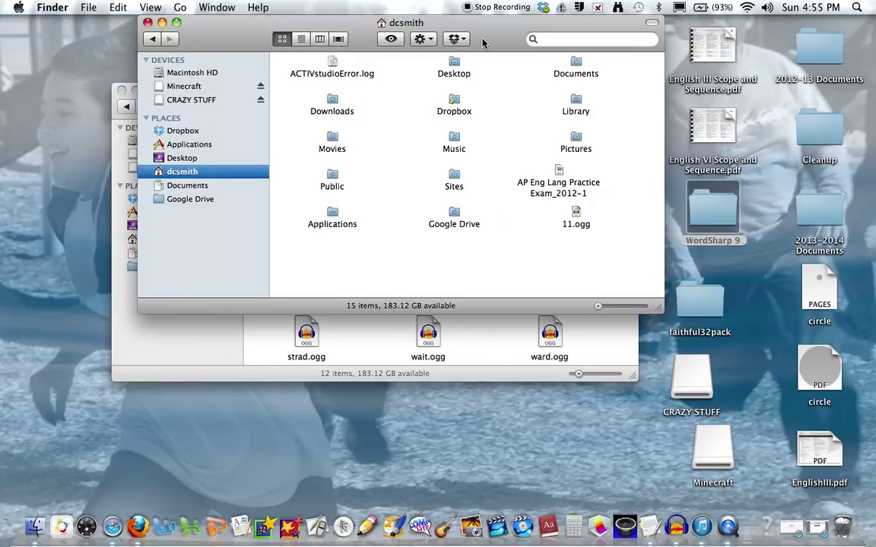
drag(497, 33, 735, 62)
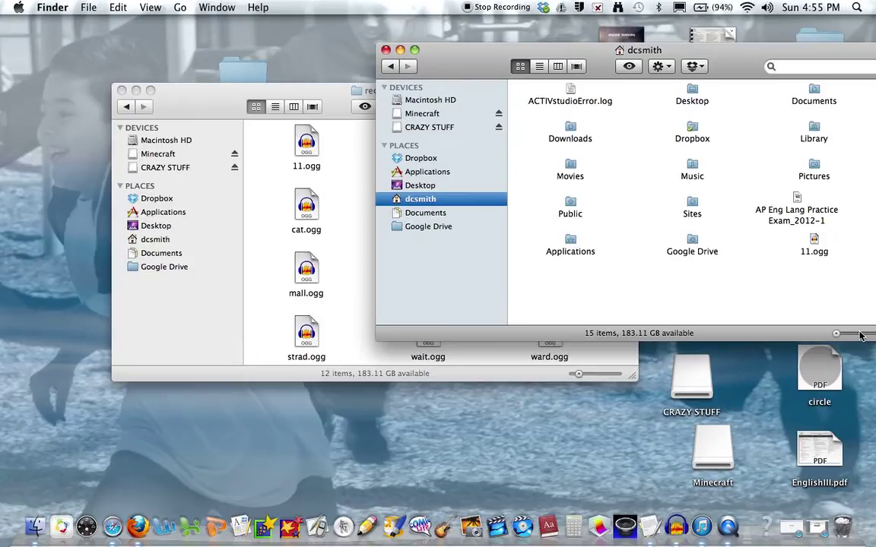
drag(837, 335, 848, 337)
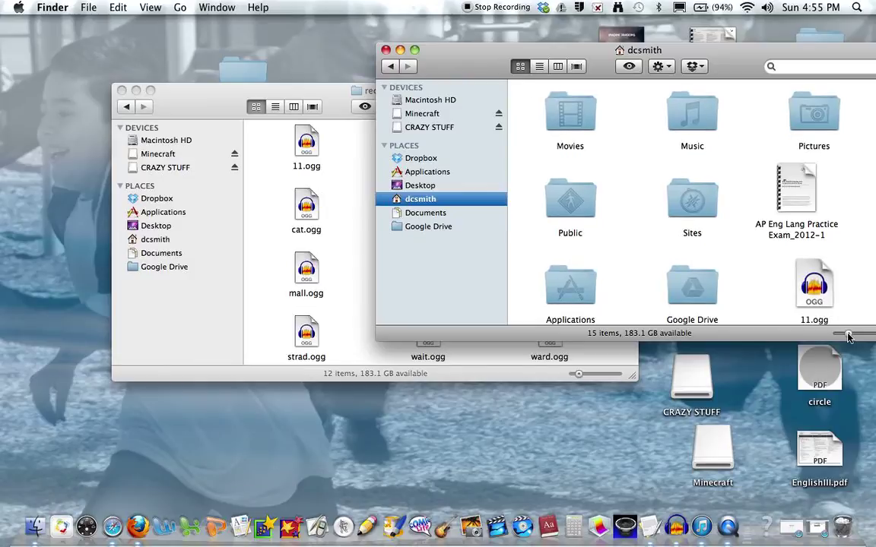
click(795, 283)
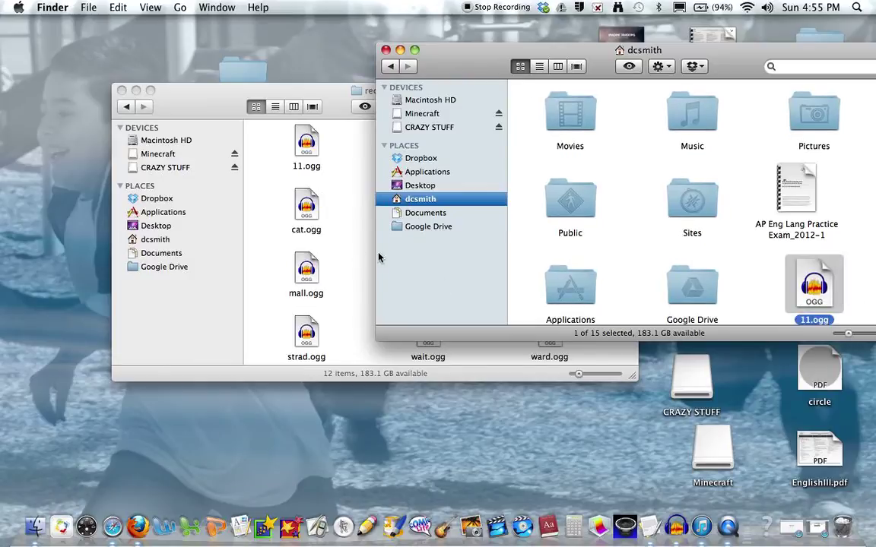
- Replace the original 11.ogg in the records folder with the exported 11.ogg from the home folder, deleting the original and emptying the Trash
click(328, 239)
click(308, 139)
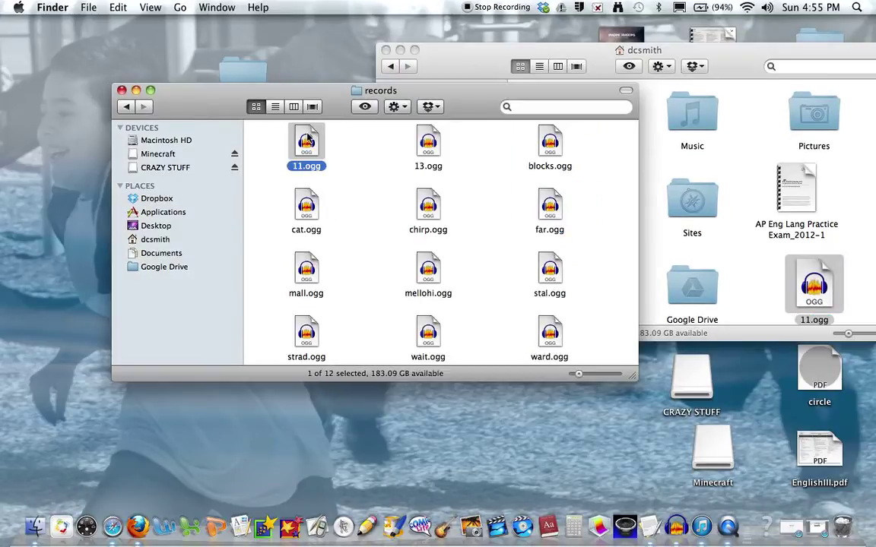
key(super+BackSpace)
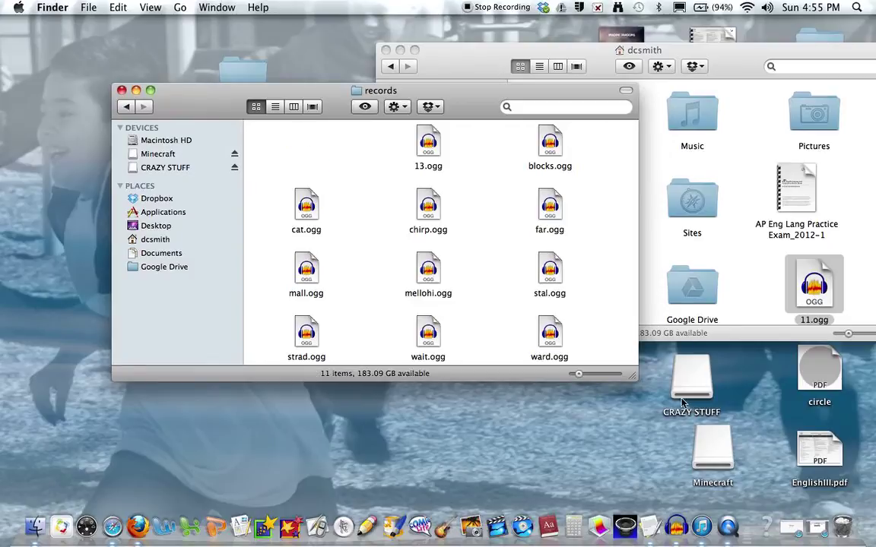
key(XF86AudioRaiseVolume)
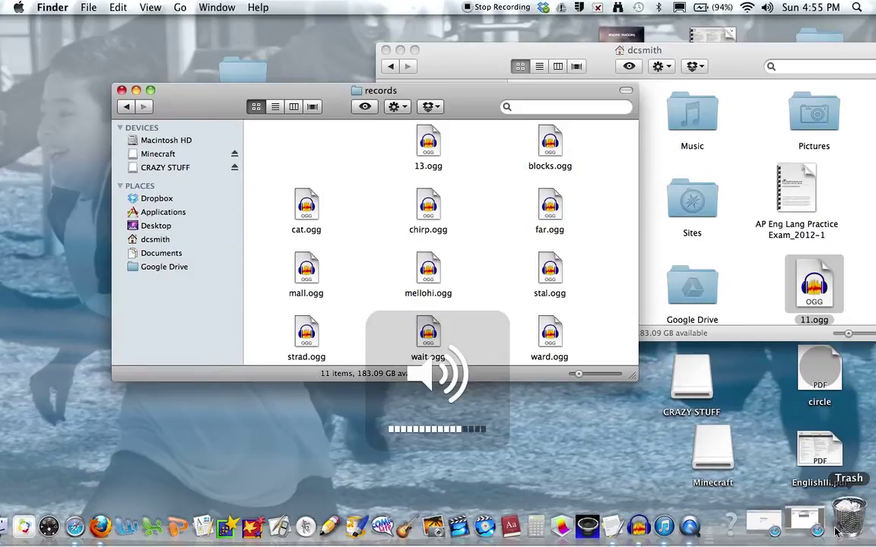
right_click(836, 530)
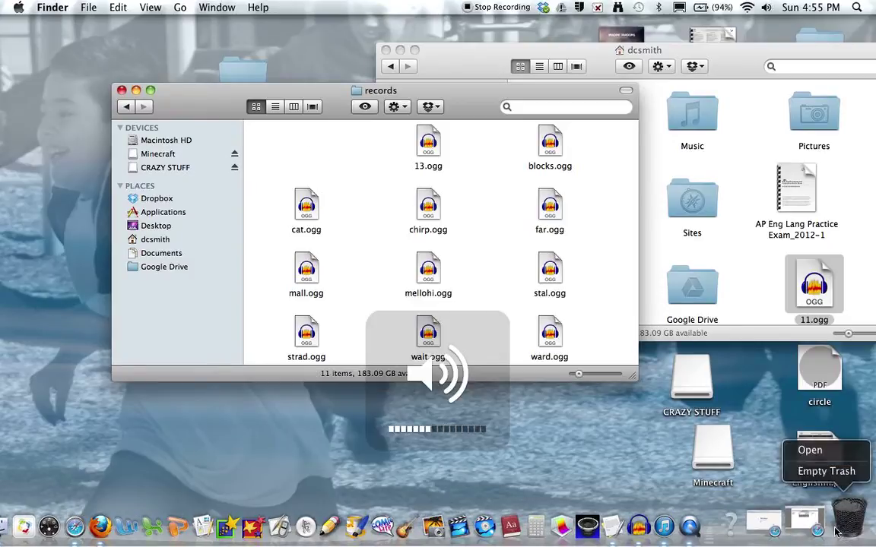
click(804, 471)
click(513, 196)
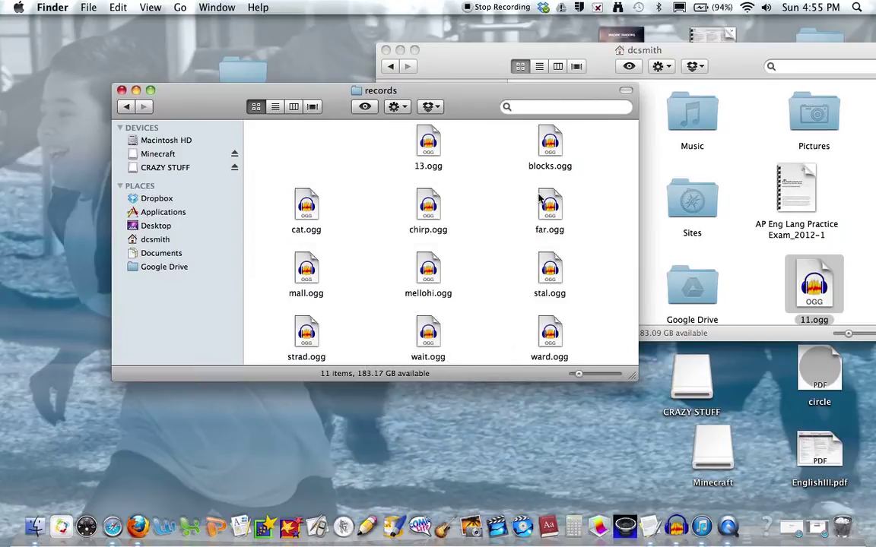
drag(822, 285, 323, 158)
click(392, 243)
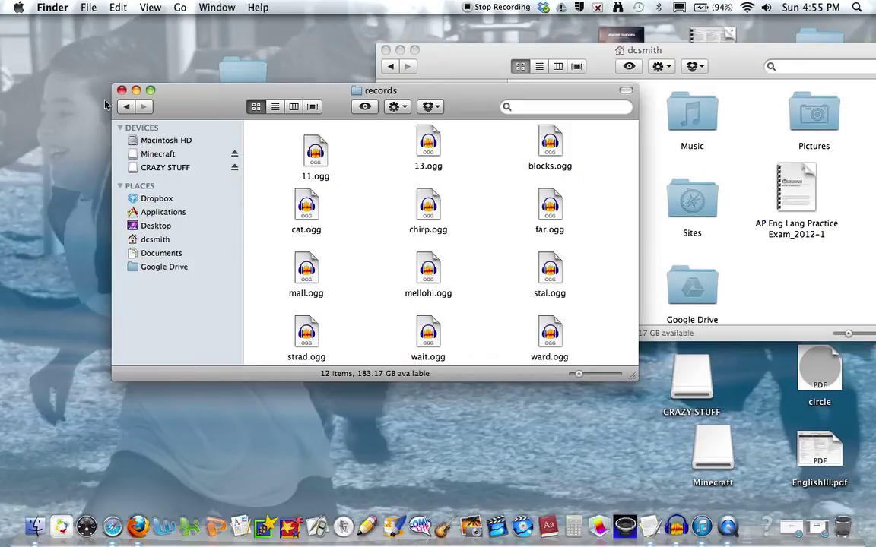
- Open paintings_kristoffer_zetterstrand.png from the pack's textures/painting folder in Paintbrush (2.1.1)
click(127, 108)
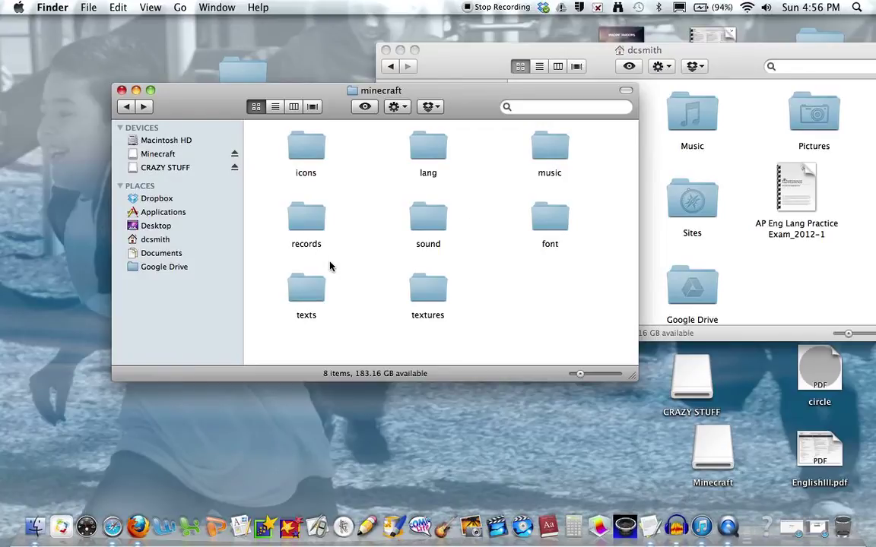
click(415, 297)
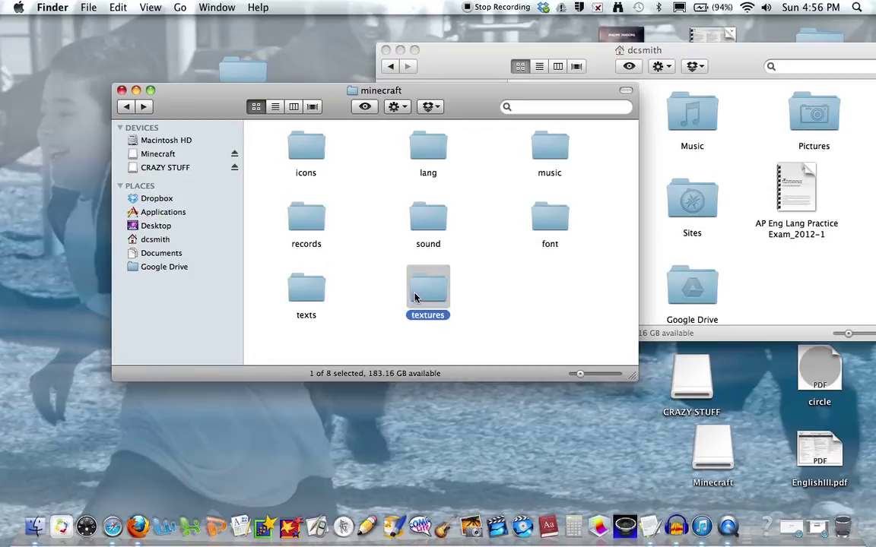
double_click(415, 297)
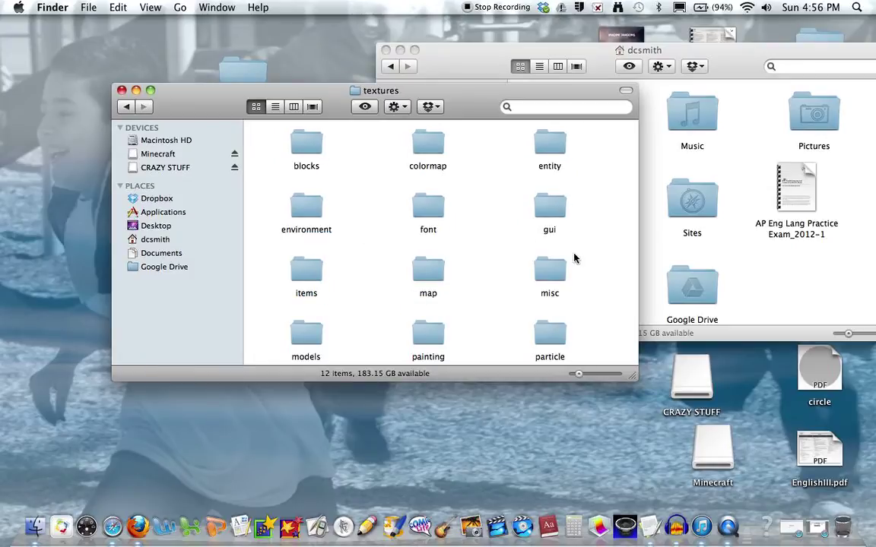
click(549, 224)
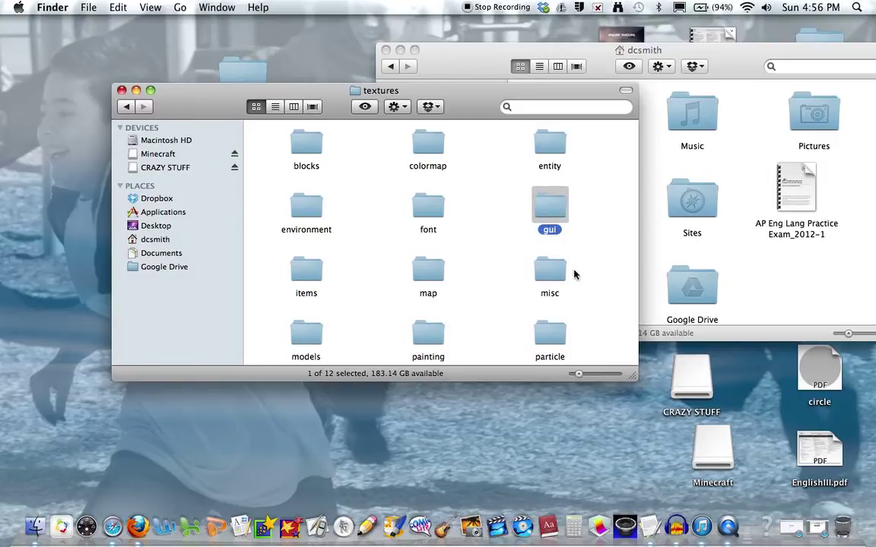
double_click(428, 334)
right_click(296, 141)
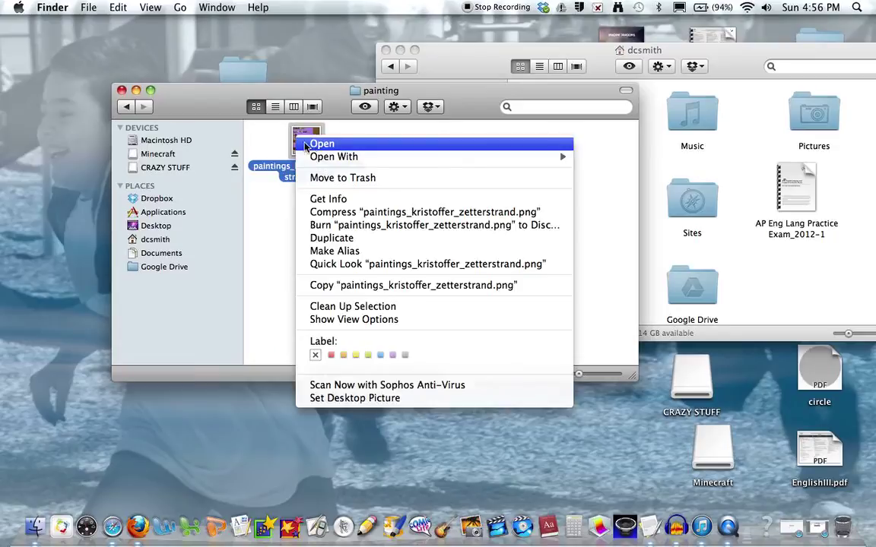
mouse_move(319, 157)
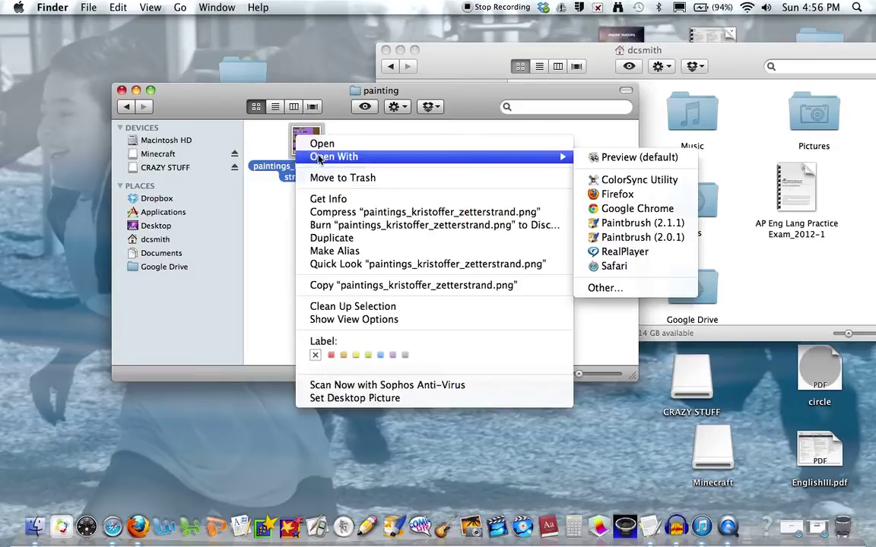
click(642, 223)
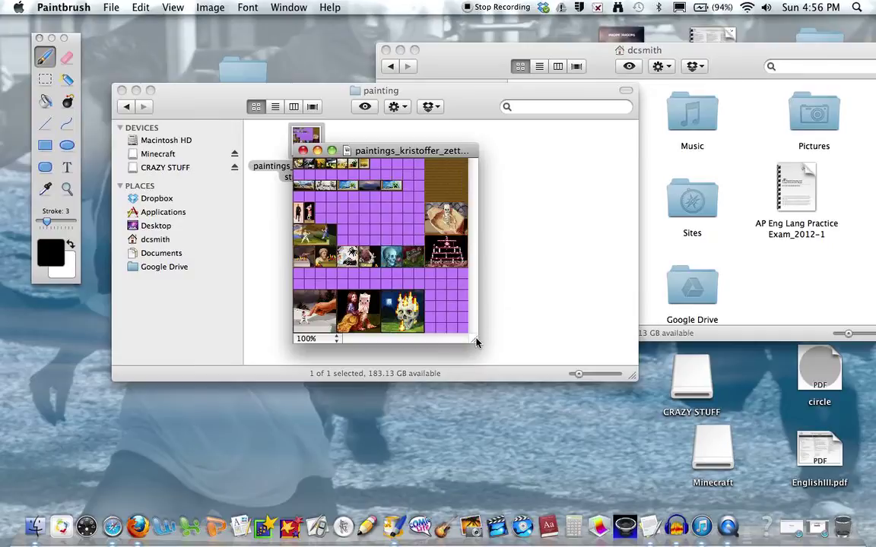
- Enlarge and reposition the painting image's window, and magnify the image to 800%
mouse_move(474, 328)
mouse_down()
mouse_move(635, 376)
mouse_move(655, 460)
mouse_move(702, 506)
mouse_up()
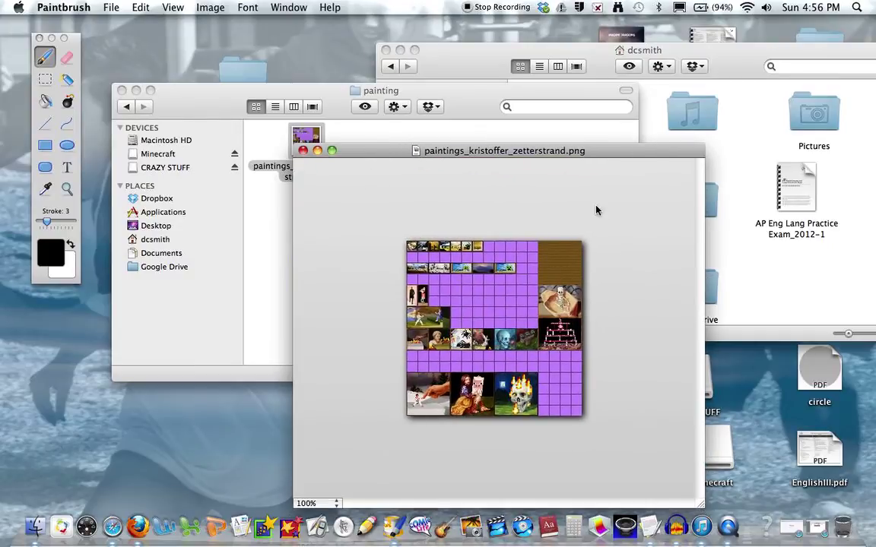
drag(413, 145, 408, 19)
click(213, 7)
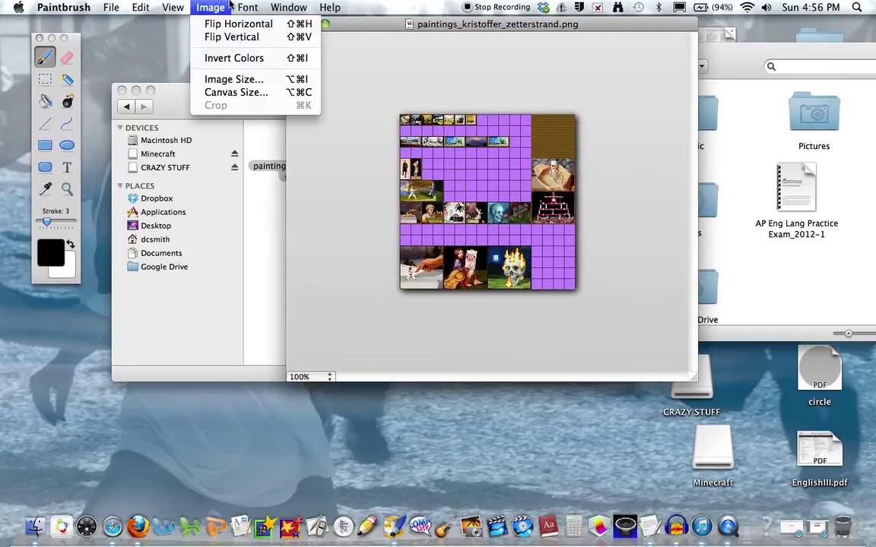
mouse_move(173, 7)
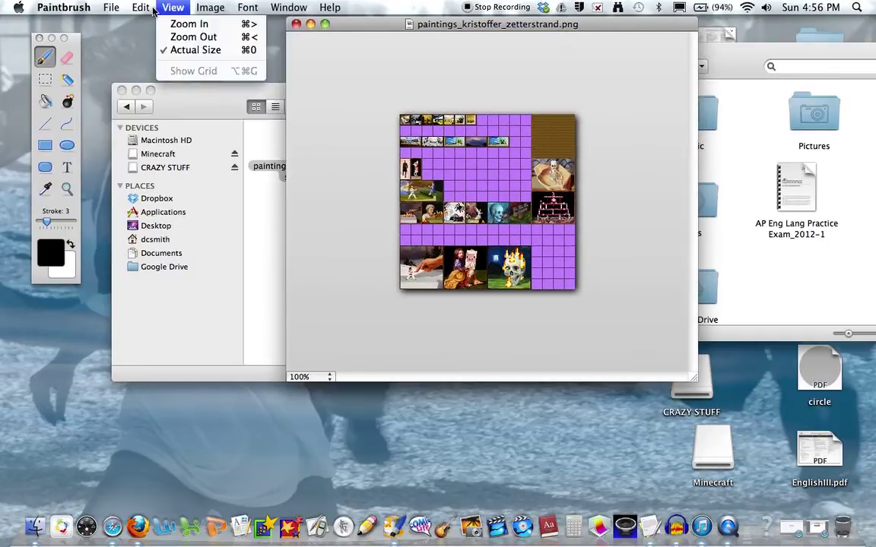
click(189, 24)
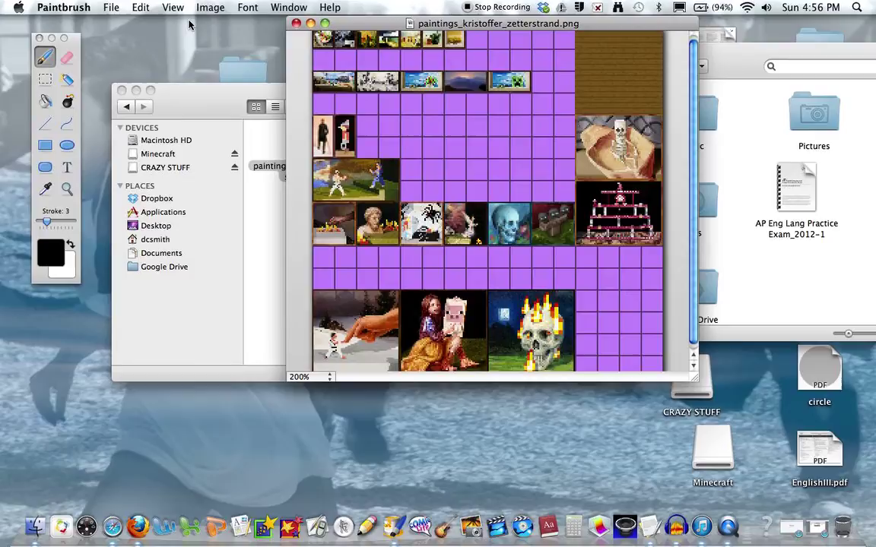
key(super+equal)
key(super+equal)
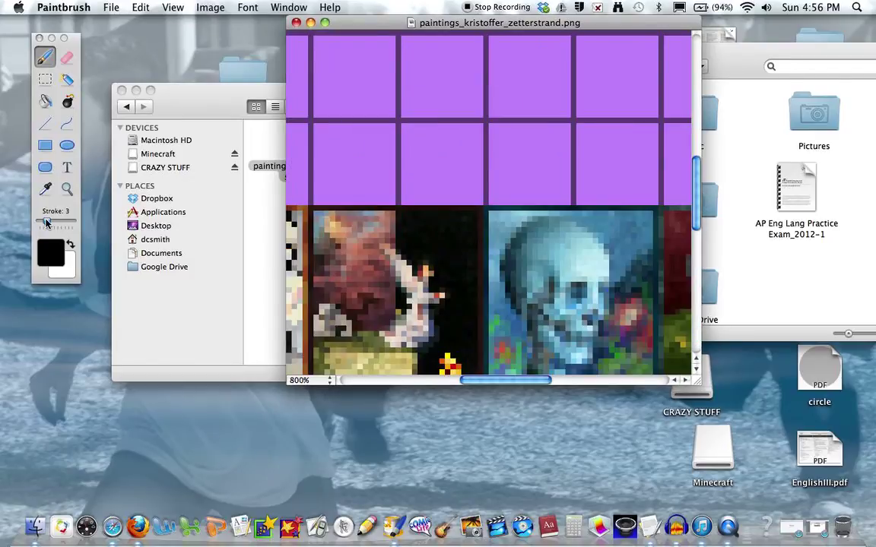
- With a black brush at stroke 1, draw outlines over the blue skull painting and a long looping line across the hand-and-fighter painting
drag(46, 222, 24, 223)
mouse_move(540, 245)
mouse_down()
mouse_move(530, 257)
mouse_move(536, 290)
mouse_move(563, 254)
mouse_move(535, 247)
mouse_up()
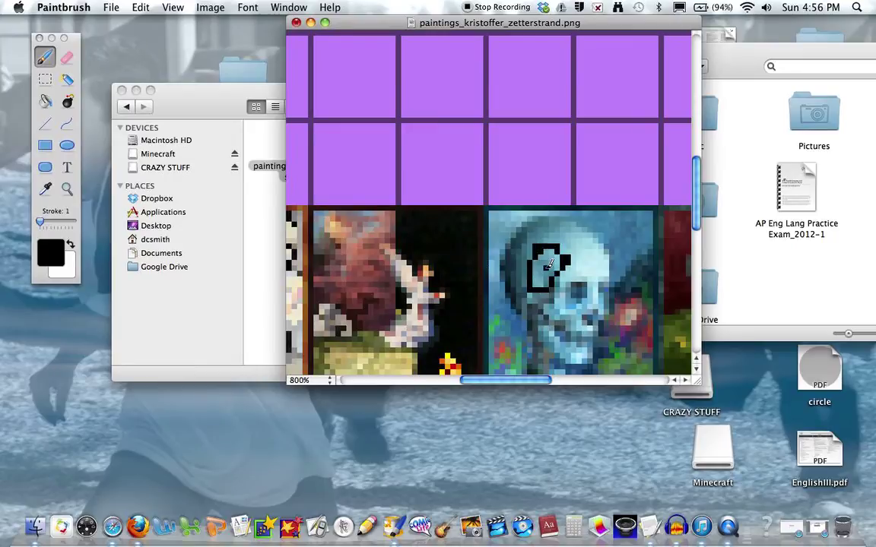
mouse_move(617, 249)
mouse_down()
mouse_move(597, 258)
mouse_move(599, 287)
mouse_move(618, 270)
mouse_move(617, 255)
mouse_up()
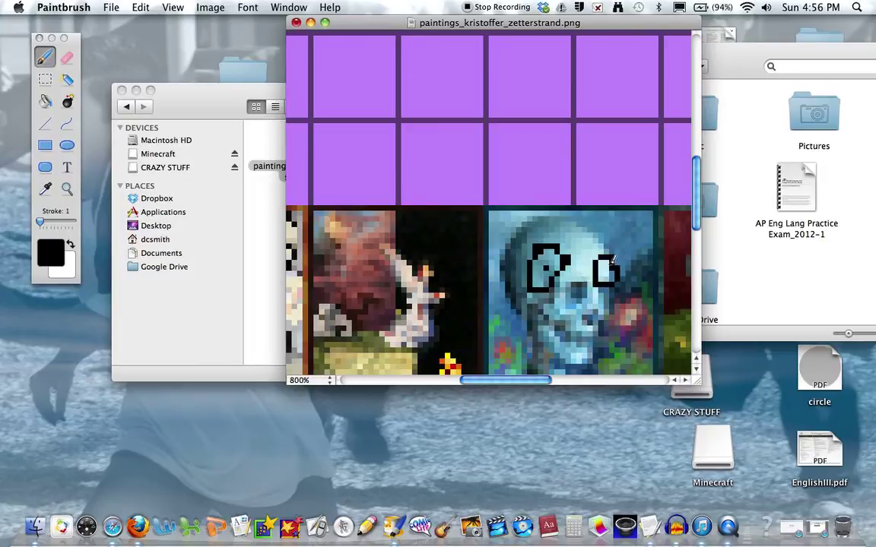
scroll(525, 251, down, 10)
scroll(524, 251, left, 10)
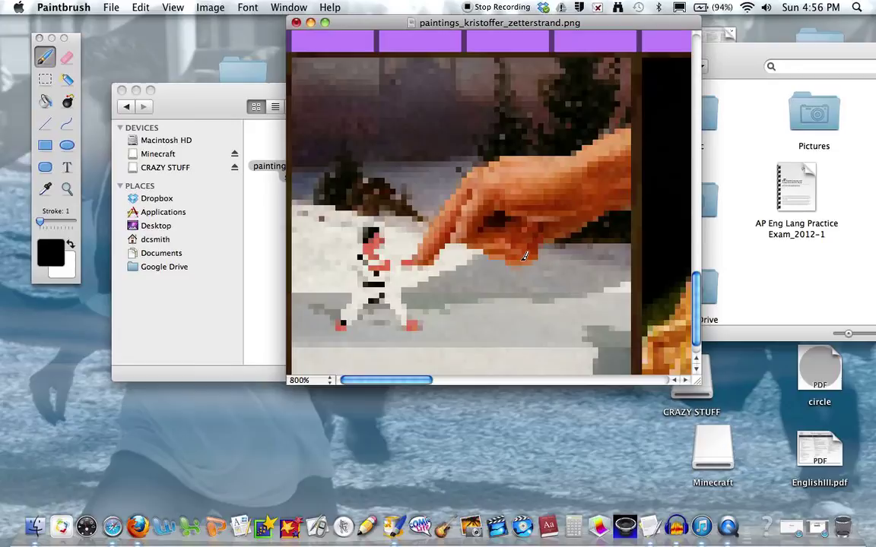
mouse_move(456, 244)
mouse_down()
mouse_move(559, 244)
mouse_move(632, 258)
mouse_move(553, 211)
mouse_move(346, 195)
mouse_move(592, 293)
mouse_up()
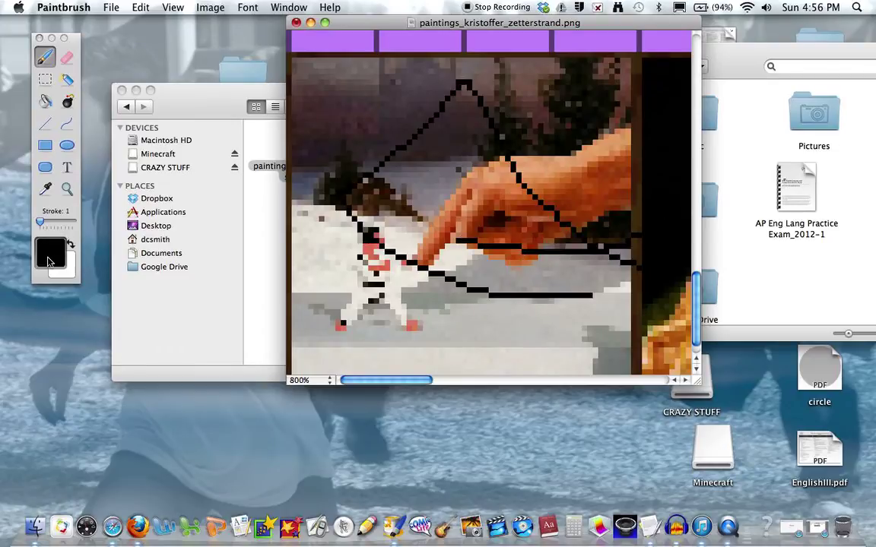
- Switch the brush colour to Magenta and draw strokes on the hand, the burning skull and the pig's face in the large paintings
click(51, 252)
click(279, 288)
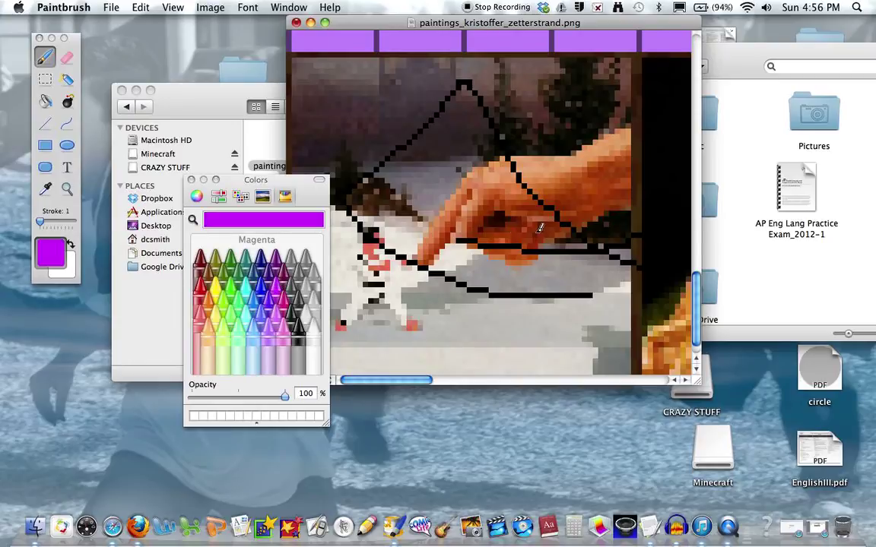
mouse_move(536, 231)
mouse_down()
mouse_move(441, 232)
mouse_move(547, 196)
mouse_move(509, 182)
mouse_move(439, 191)
mouse_up()
scroll(547, 196, down, 1)
scroll(547, 196, right, 15)
scroll(439, 192, left, 12)
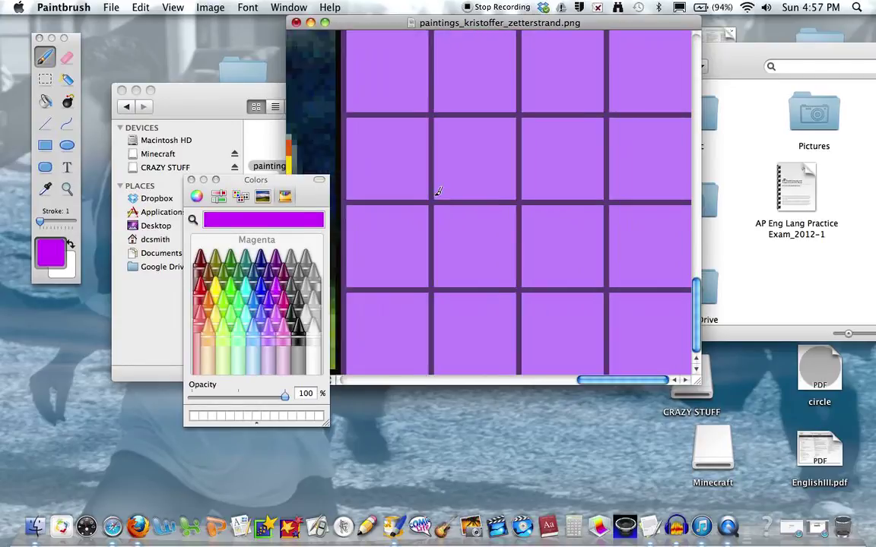
scroll(538, 197, right, 8)
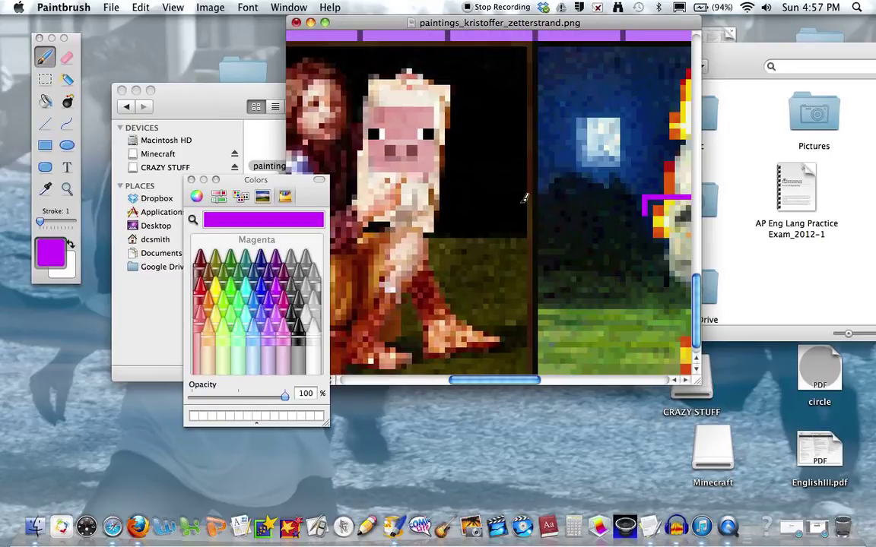
mouse_move(402, 110)
mouse_down()
mouse_move(414, 171)
mouse_move(394, 145)
mouse_up()
scroll(395, 144, up, 5)
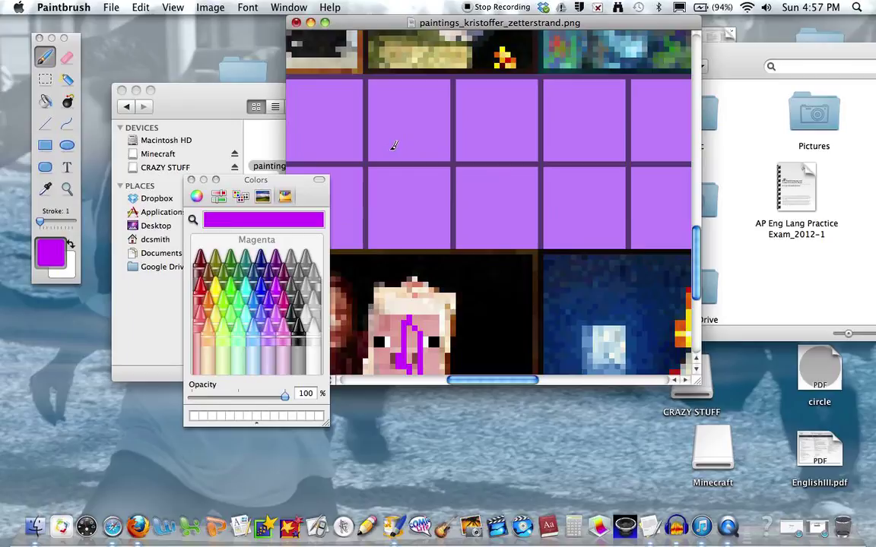
- Reduce the magnification to 200% and draw magenta lines on the two-fighters painting and across the row of square paintings up through the skeleton
key(super+minus)
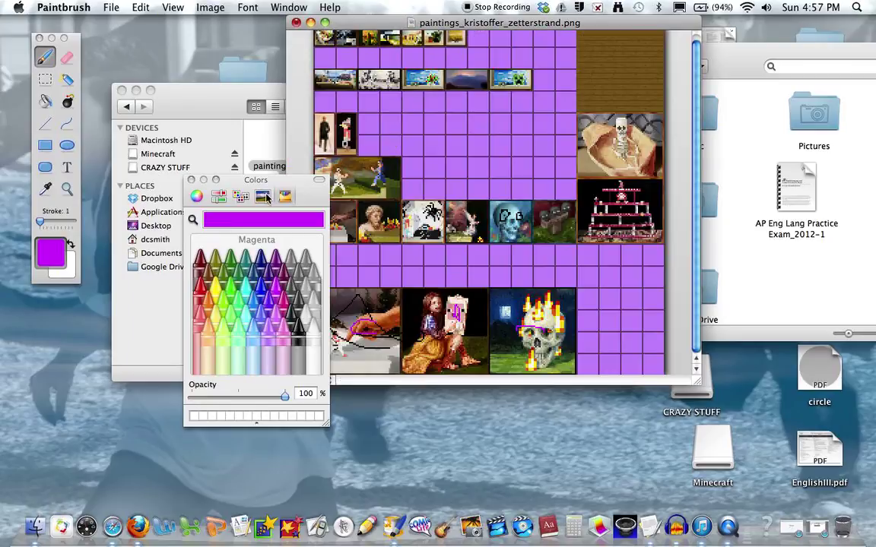
drag(243, 180, 168, 176)
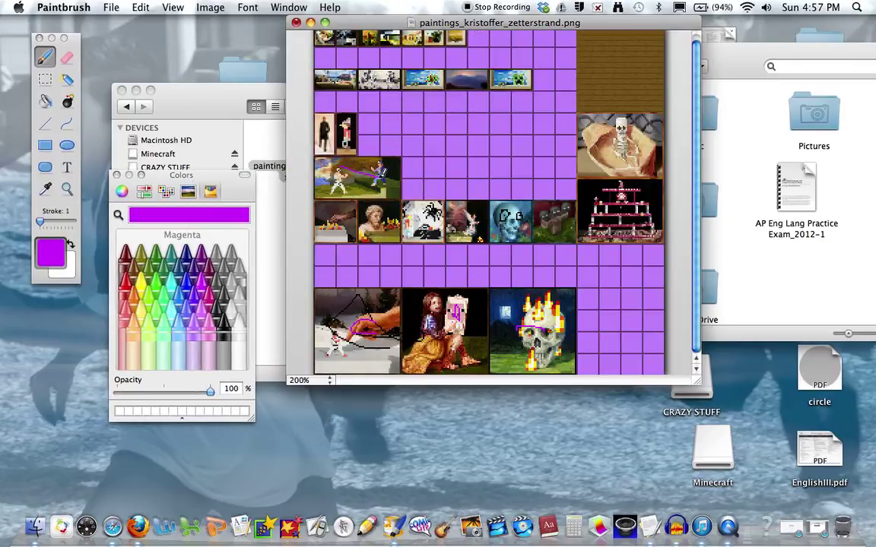
mouse_move(322, 223)
mouse_down()
mouse_move(584, 224)
mouse_move(619, 196)
mouse_move(622, 141)
mouse_up()
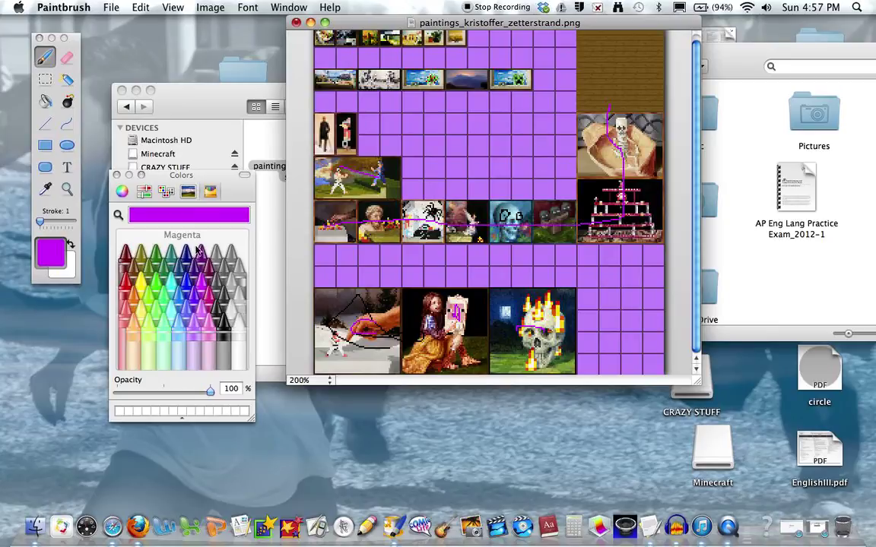
- Switch the brush colour to Tungsten and draw a loop and a line on the wooden panel, plus strokes over the two tall figure paintings
click(221, 308)
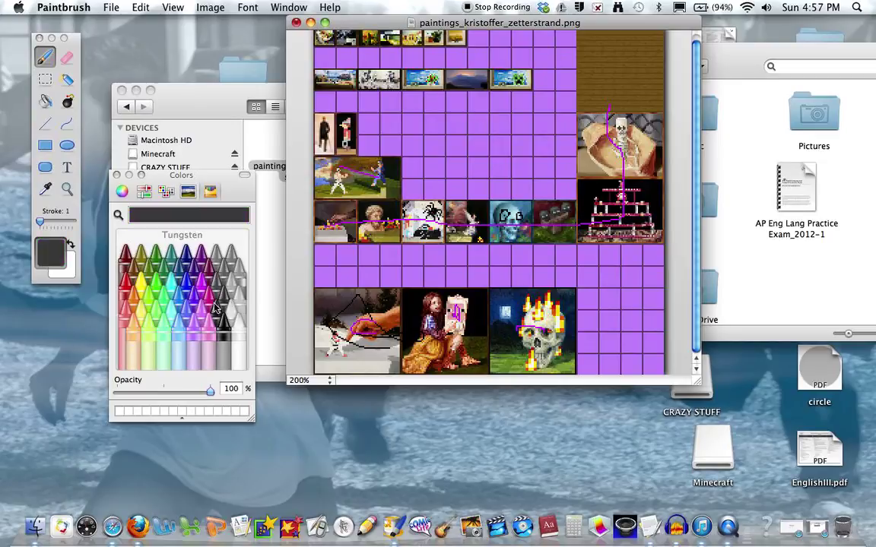
drag(606, 50, 620, 43)
drag(609, 76, 648, 75)
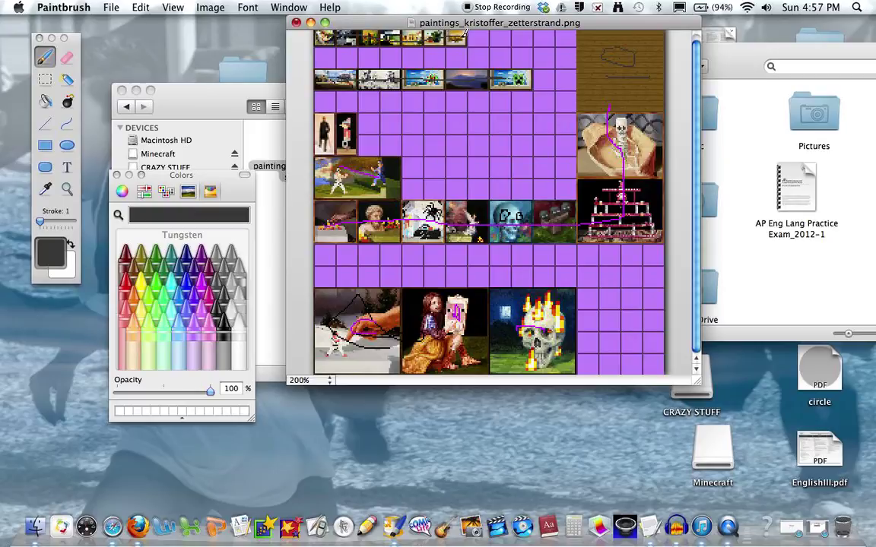
drag(329, 134, 363, 130)
- Save the image as PNG over paintings_kristoffer_zetterstrand.png in the painting folder, and close the image, colour and tool windows
click(110, 9)
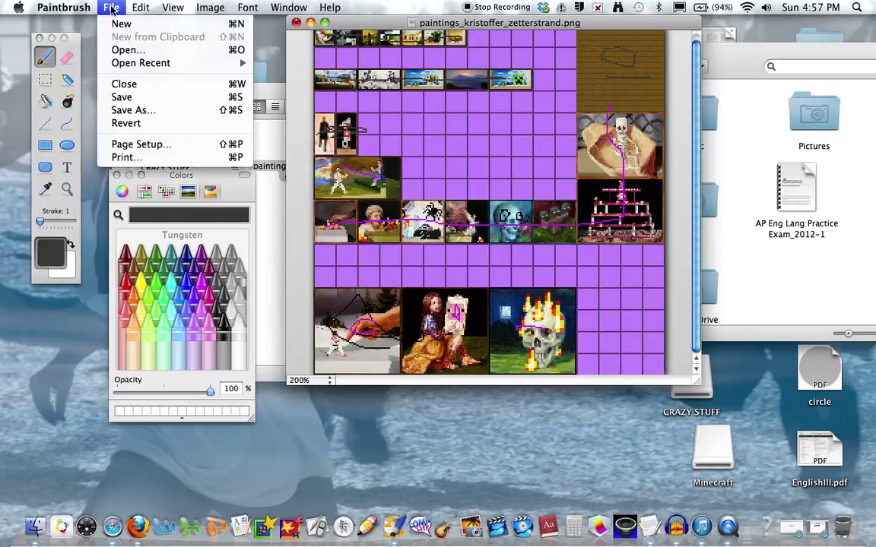
click(130, 97)
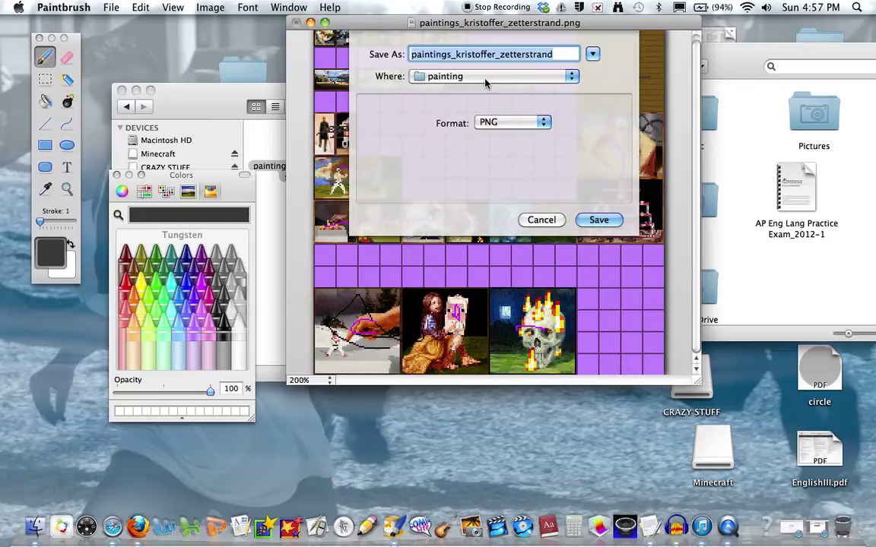
click(606, 220)
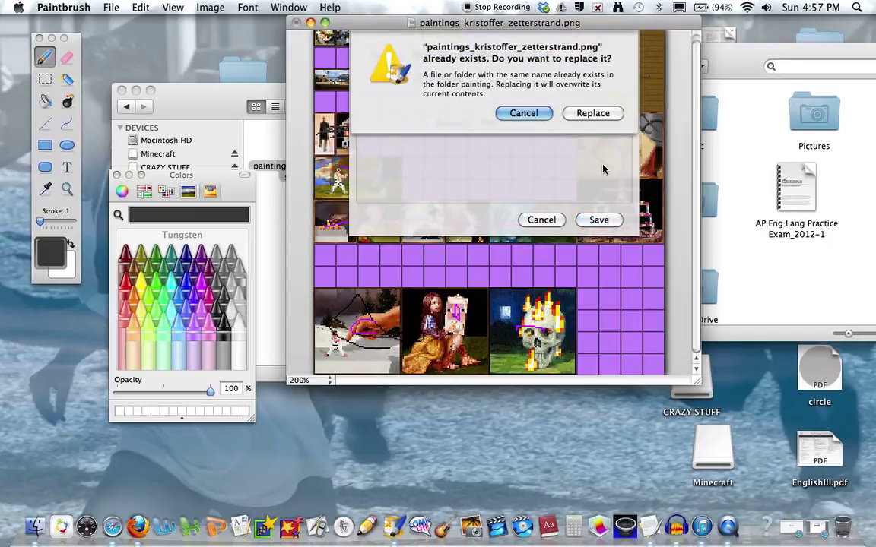
click(593, 111)
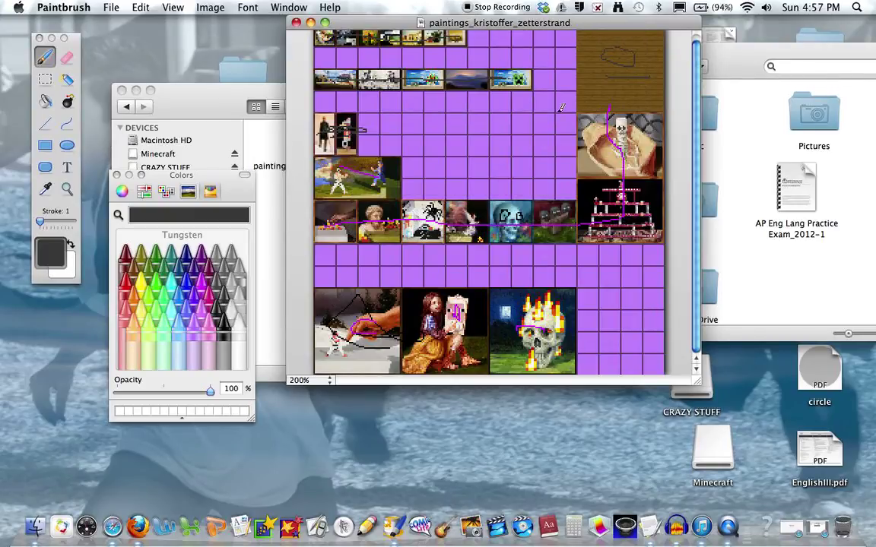
click(296, 23)
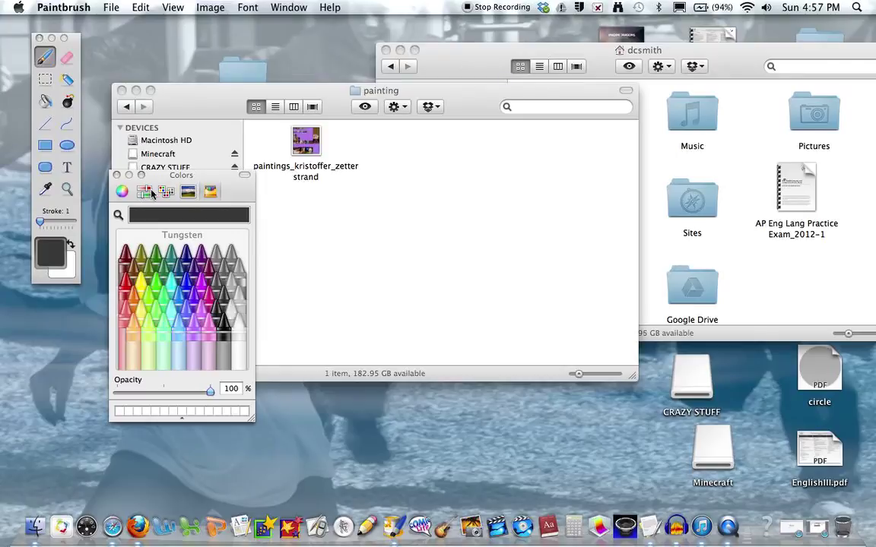
click(116, 176)
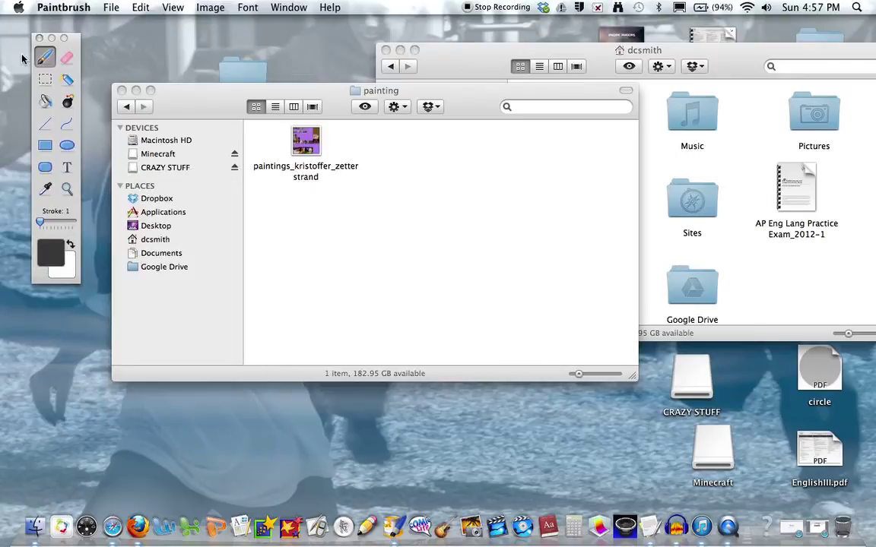
click(35, 37)
- Go back to the resourcepacks folder in Finder, open the Test folder, and compress all three of its items into one zip archive
click(127, 107)
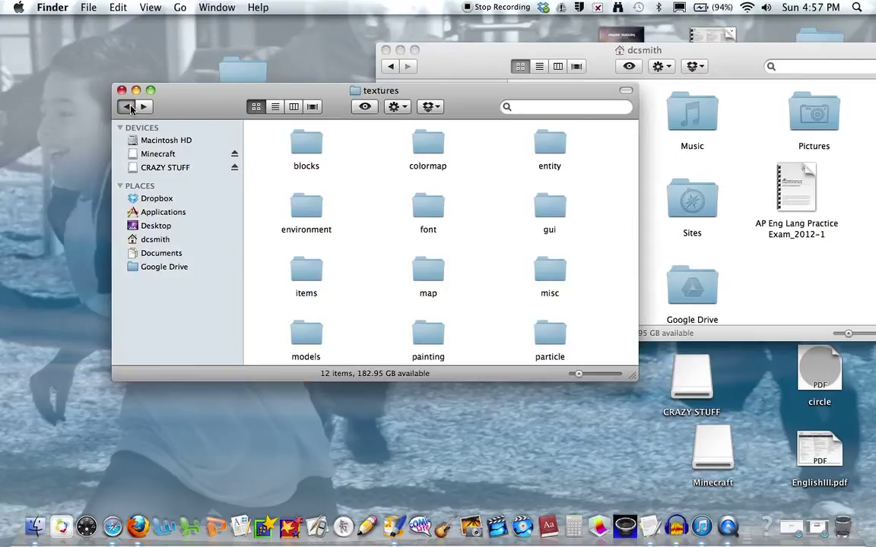
click(127, 106)
click(127, 106)
click(127, 107)
click(127, 107)
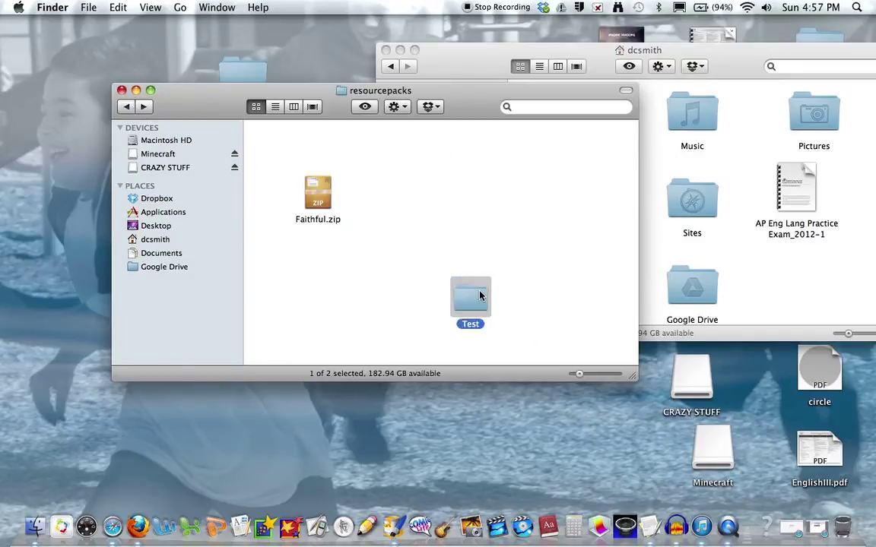
double_click(479, 295)
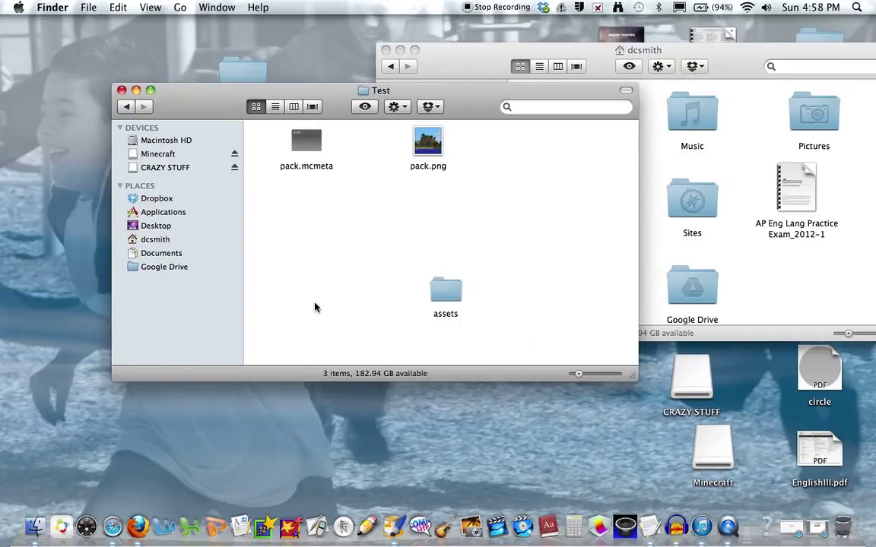
key(super+a)
right_click(297, 154)
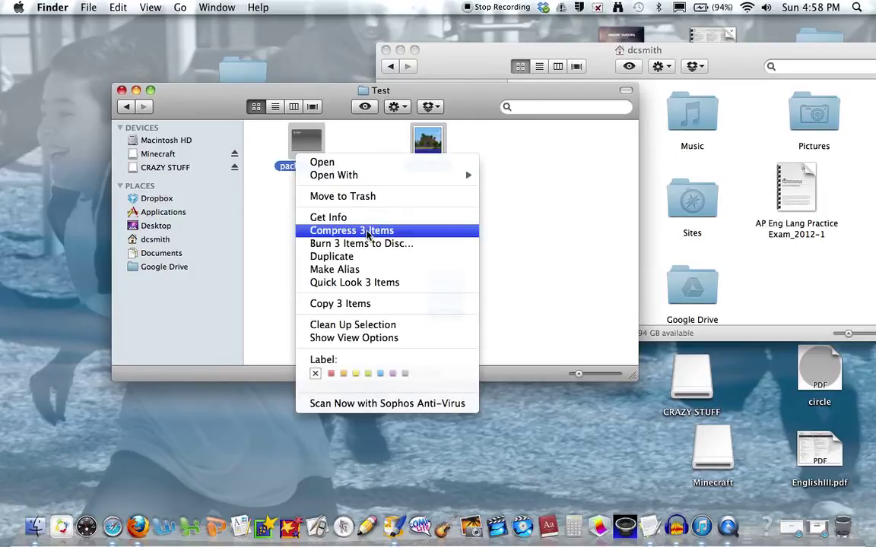
click(371, 230)
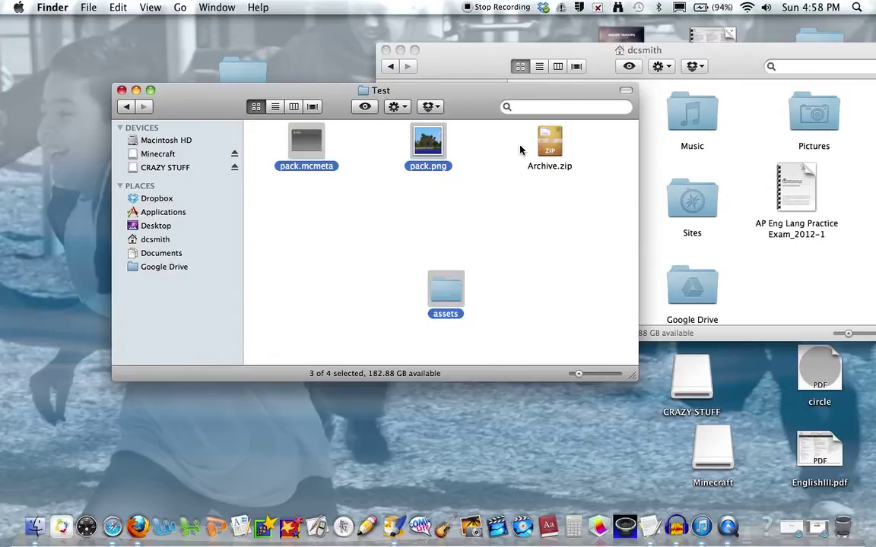
- Move Archive.zip out of the Test folder into the resourcepacks folder
drag(546, 143, 529, 214)
click(126, 106)
right_click(463, 383)
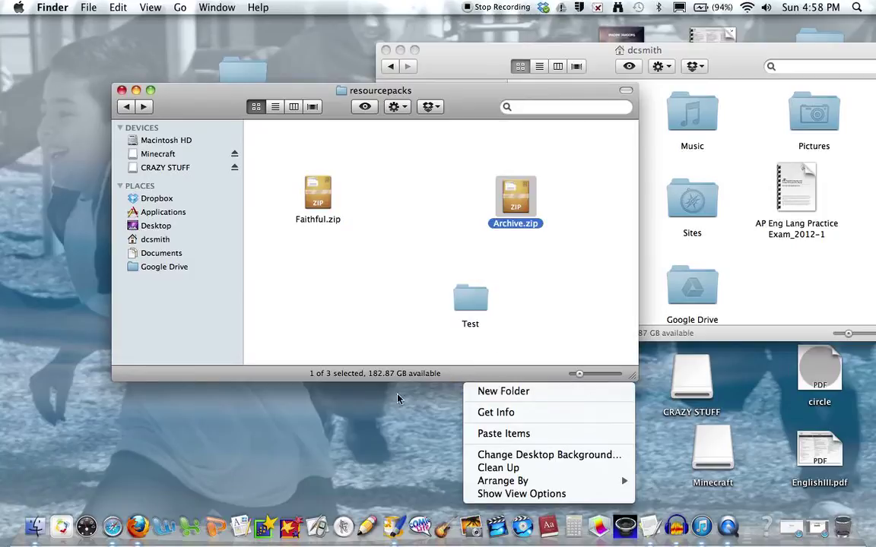
click(339, 399)
right_click(339, 386)
click(338, 356)
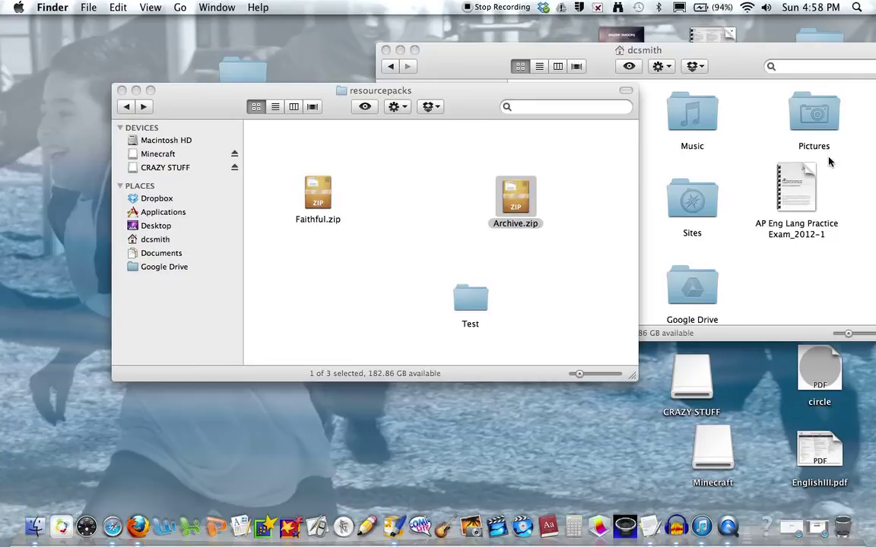
- Move the resourcepacks window aside, close the home folder window, and launch Minecraft 1.6.1 from the desktop through its launcher
drag(223, 107, 159, 187)
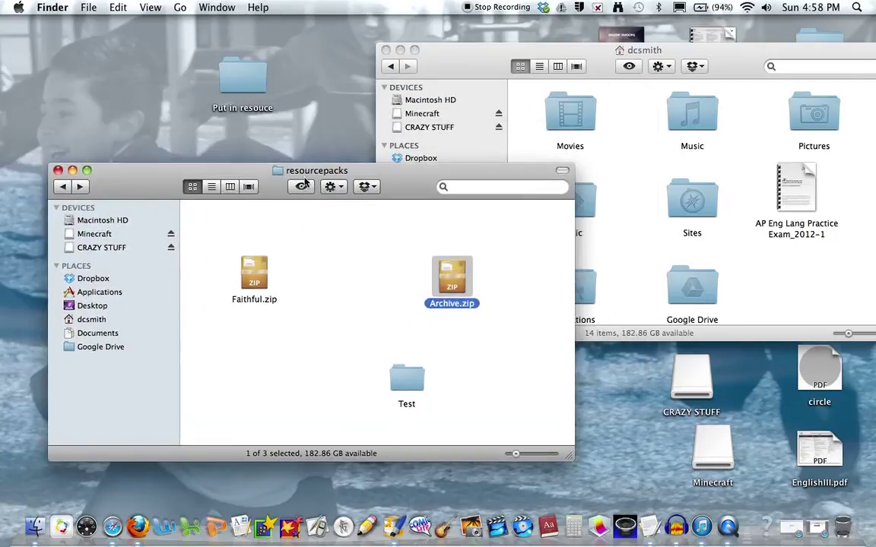
click(385, 49)
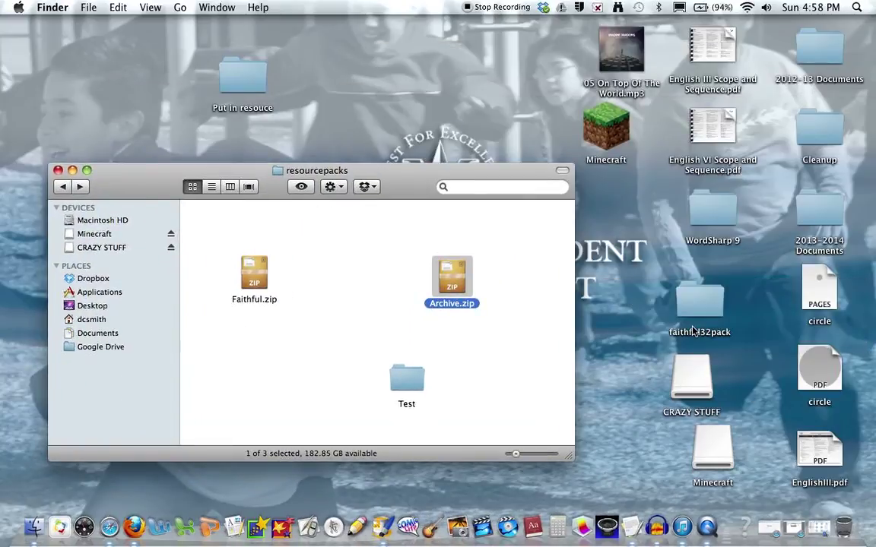
double_click(608, 123)
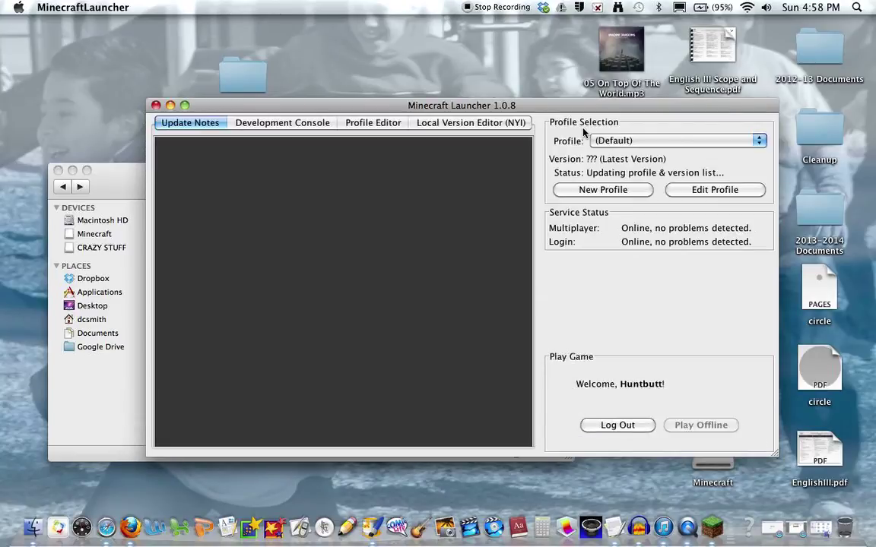
click(689, 425)
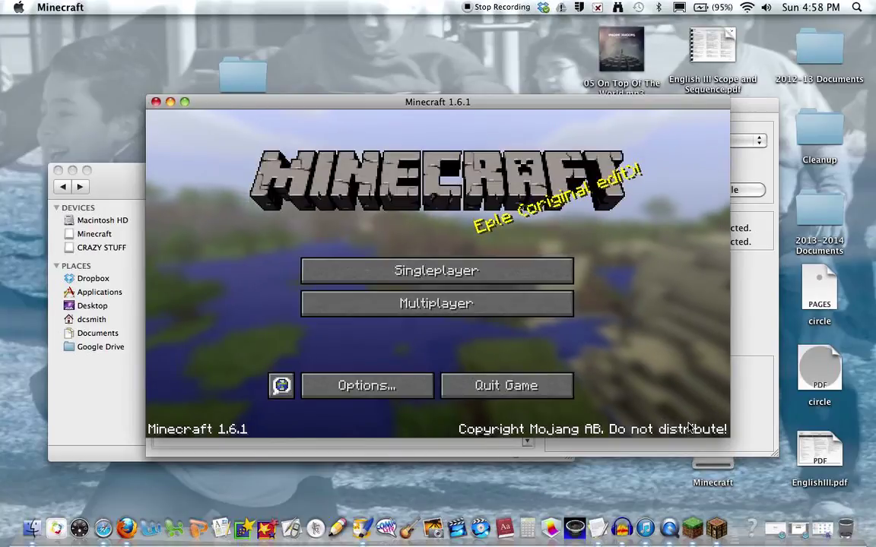
- Select Archive.zip as the resource pack in Minecraft's options and confirm the choice
click(418, 384)
click(405, 374)
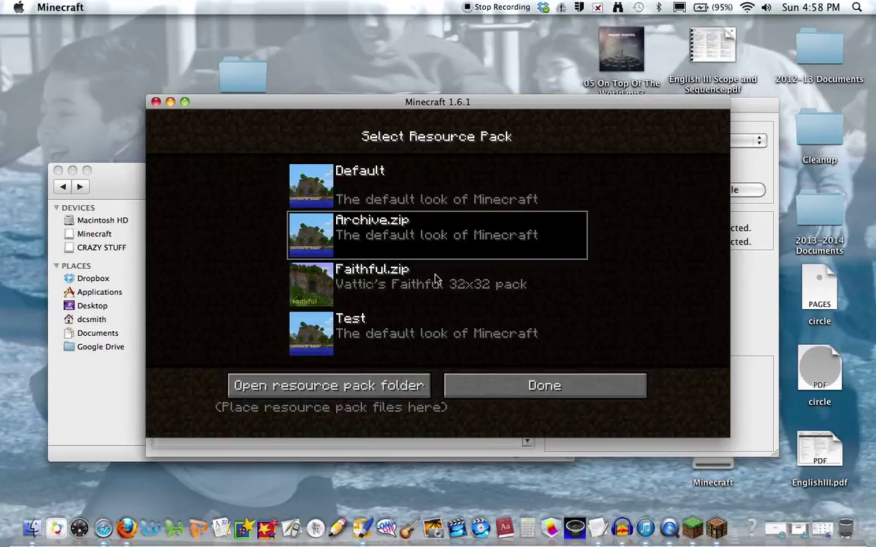
click(559, 380)
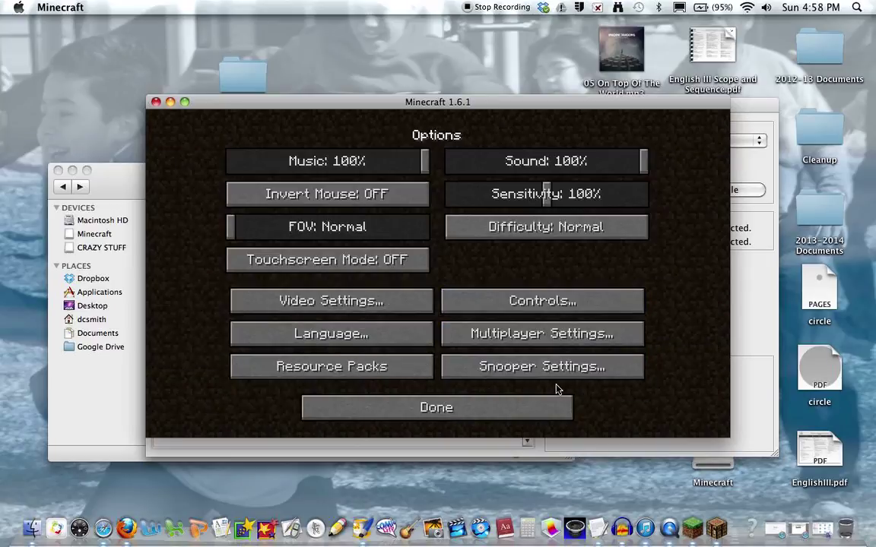
- Load the singleplayer world gg and pause the game once it has opened
click(492, 269)
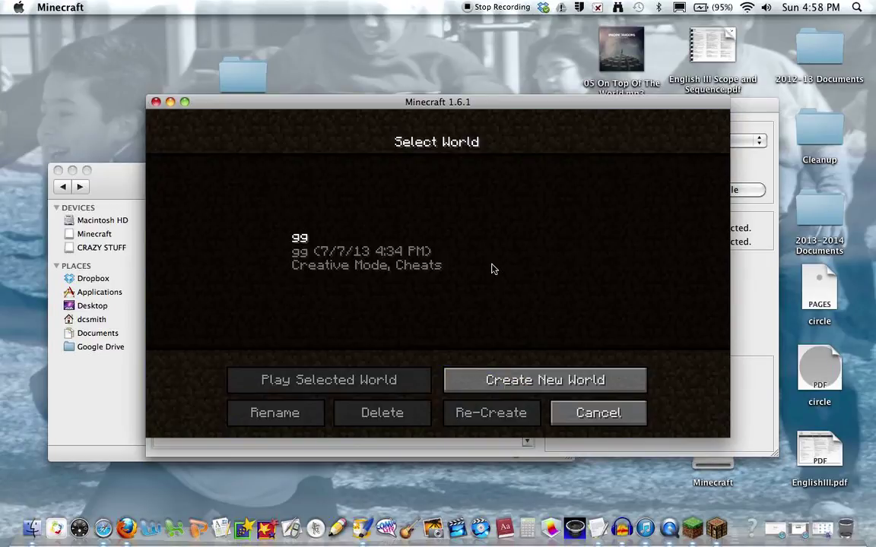
click(462, 272)
click(339, 389)
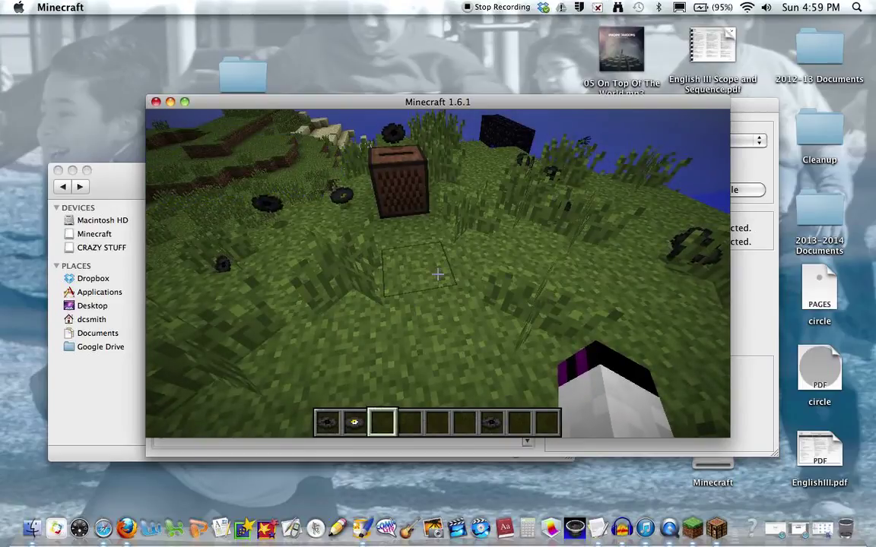
key(Escape)
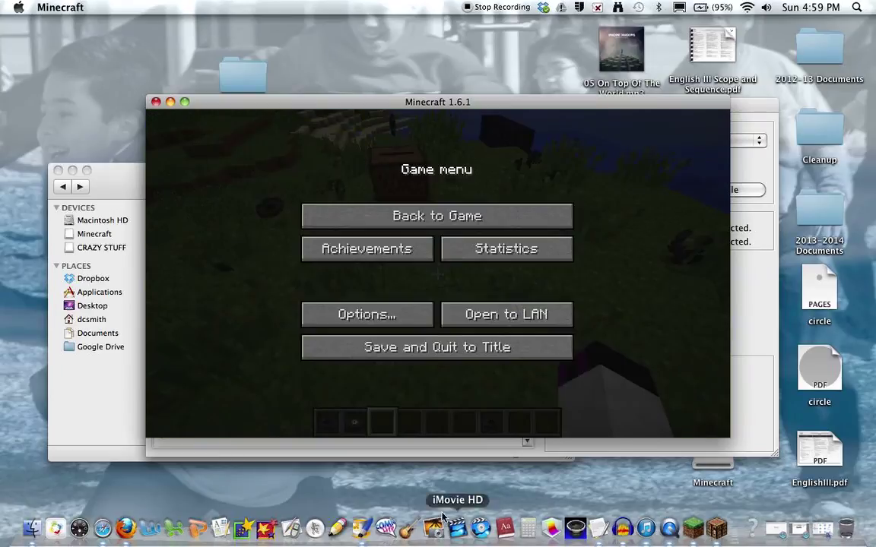
- Find System Preferences through a Spotlight search for "sy" and switch to its window
click(857, 7)
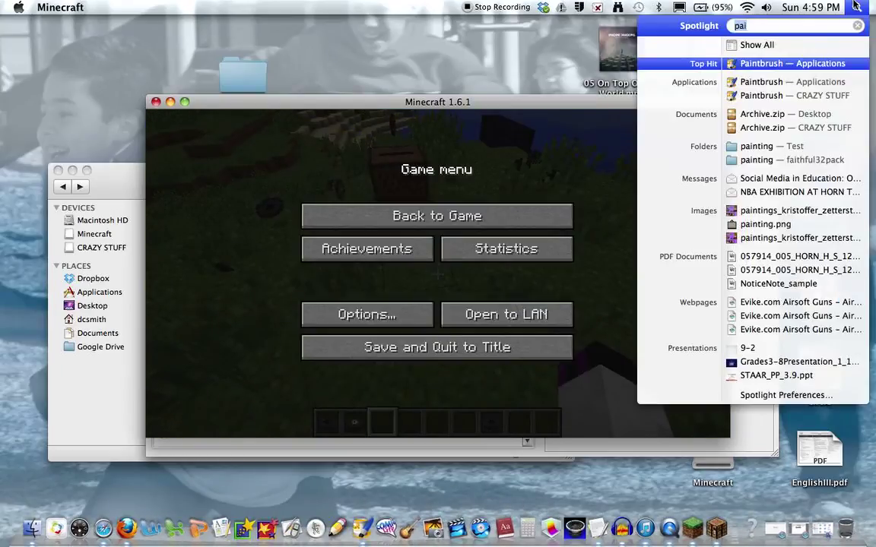
text(s)
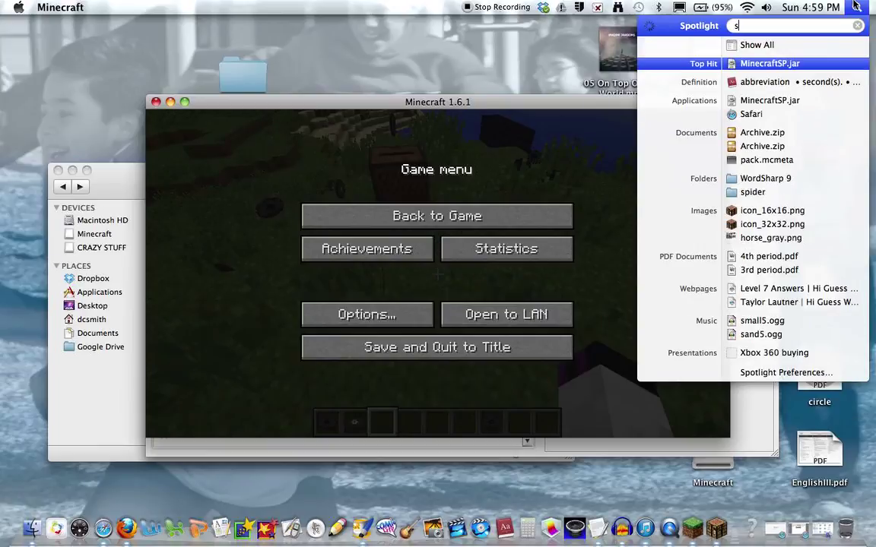
text(y)
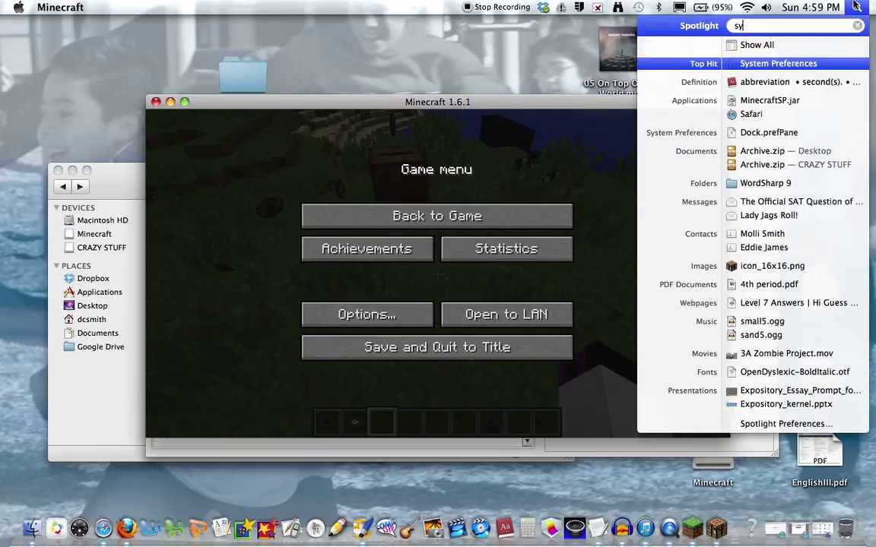
key(Return)
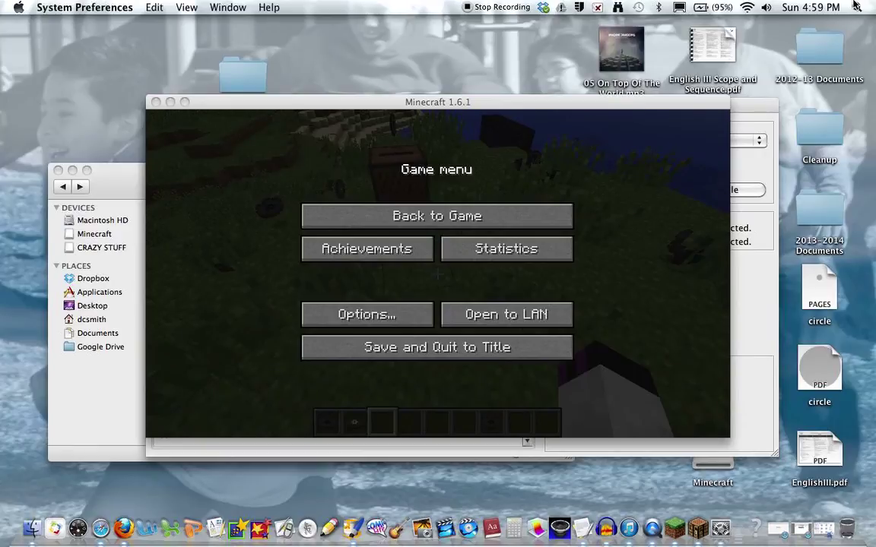
key(super+Tab)
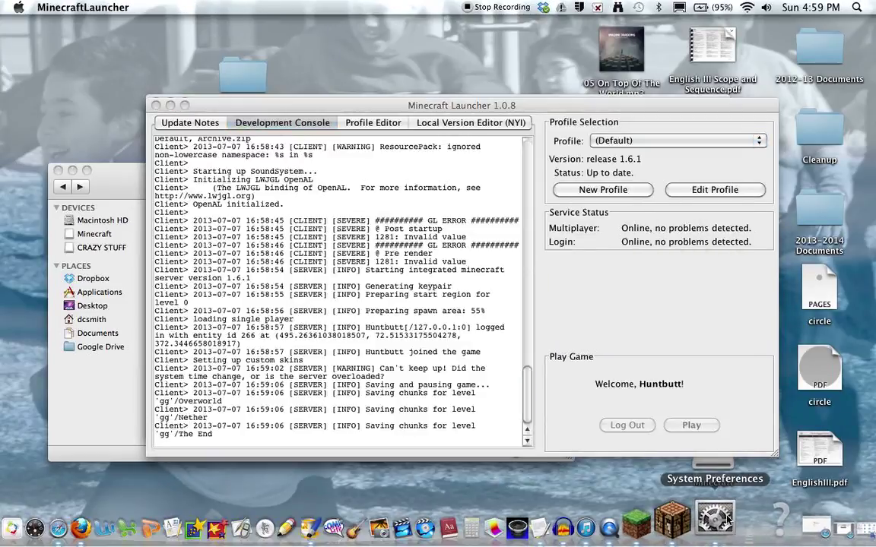
click(769, 528)
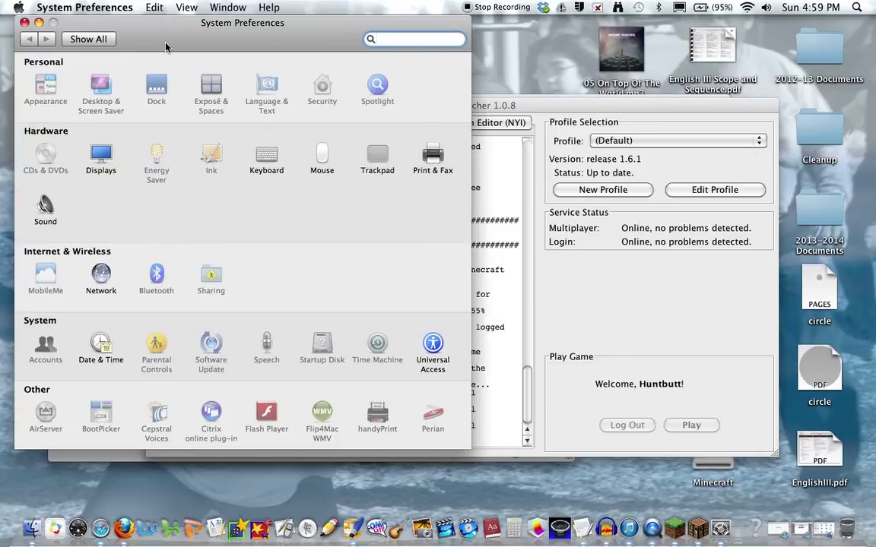
- Open the Sound settings and set the sound output device to Internal Speakers
drag(185, 40, 237, 39)
click(95, 213)
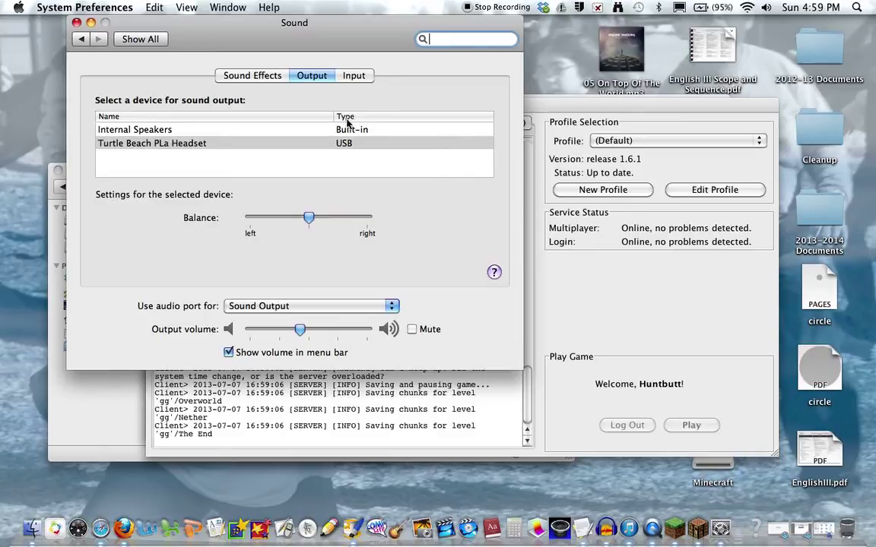
click(346, 125)
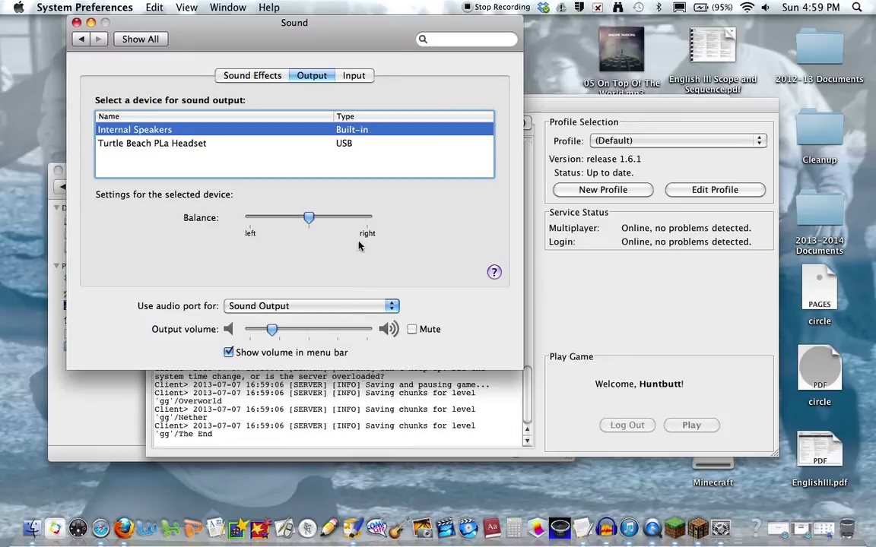
- Set the sound input device to Turtle Beach PLa Headset
click(346, 77)
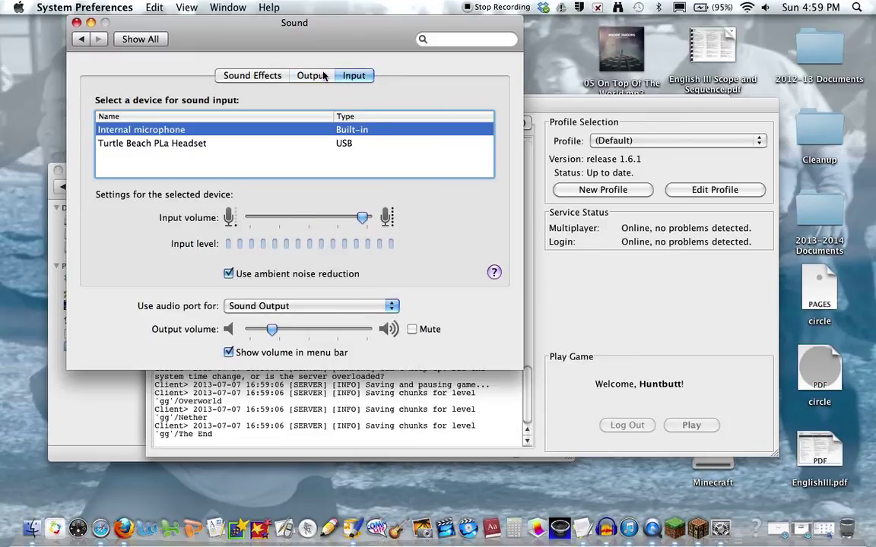
click(323, 76)
click(357, 78)
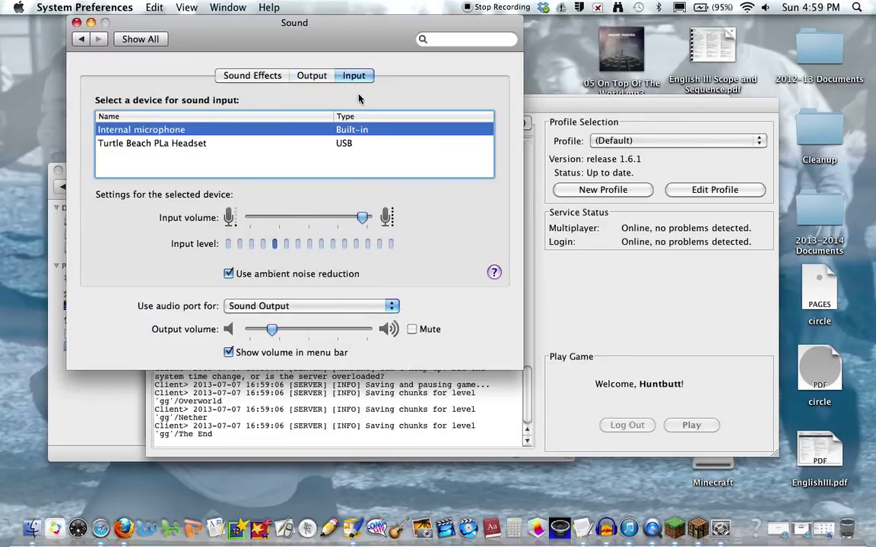
click(340, 144)
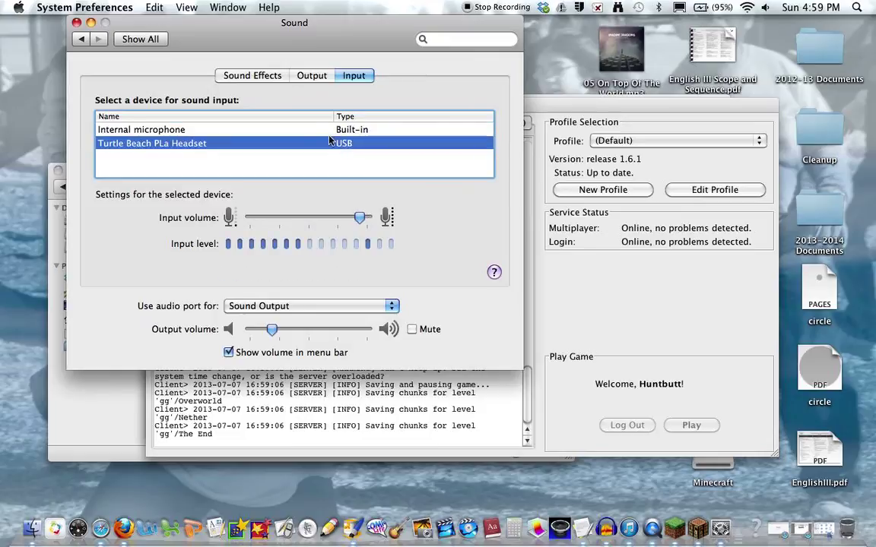
- Raise the system output volume to near its maximum and close the Sound settings
click(268, 79)
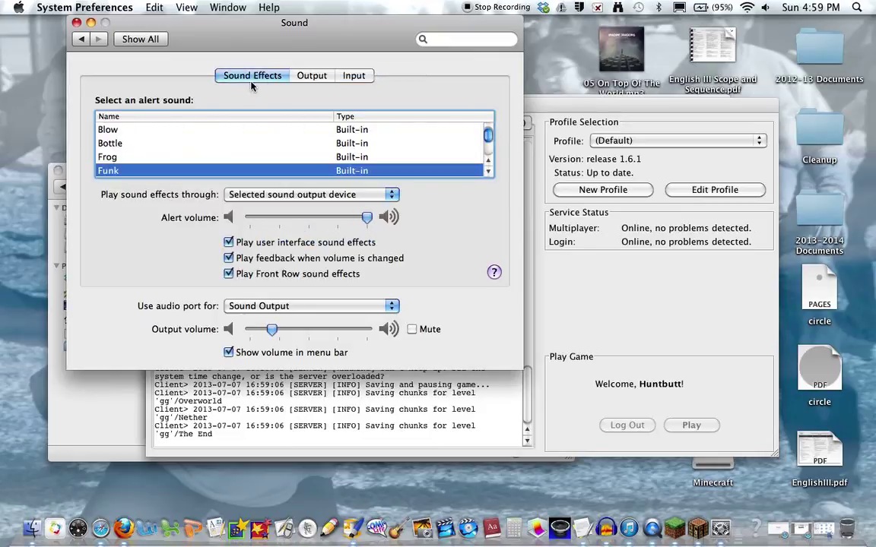
key(XF86AudioRaiseVolume)
key(XF86AudioRaiseVolume)
key(XF86AudioRaiseVolume)
key(XF86AudioRaiseVolume)
key(XF86AudioRaiseVolume)
key(XF86AudioRaiseVolume)
key(XF86AudioRaiseVolume)
key(XF86AudioRaiseVolume)
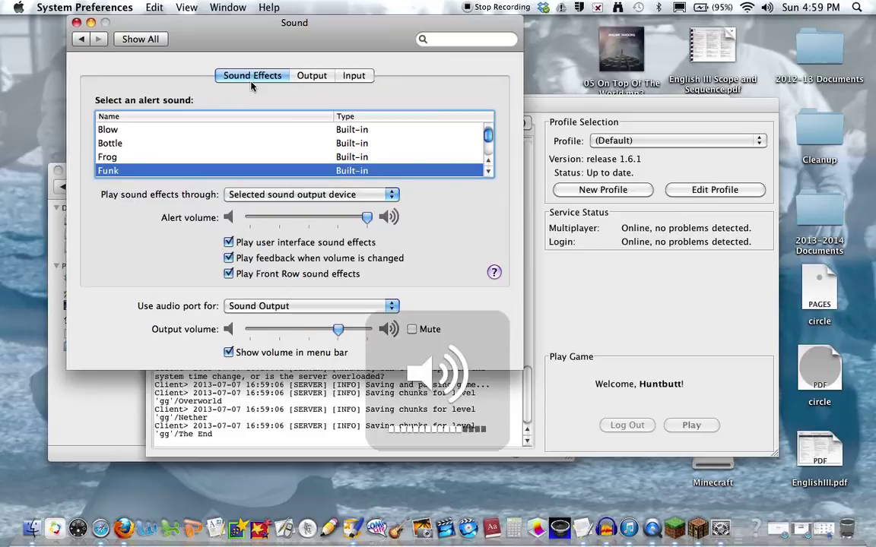
key(XF86AudioRaiseVolume)
key(XF86AudioRaiseVolume)
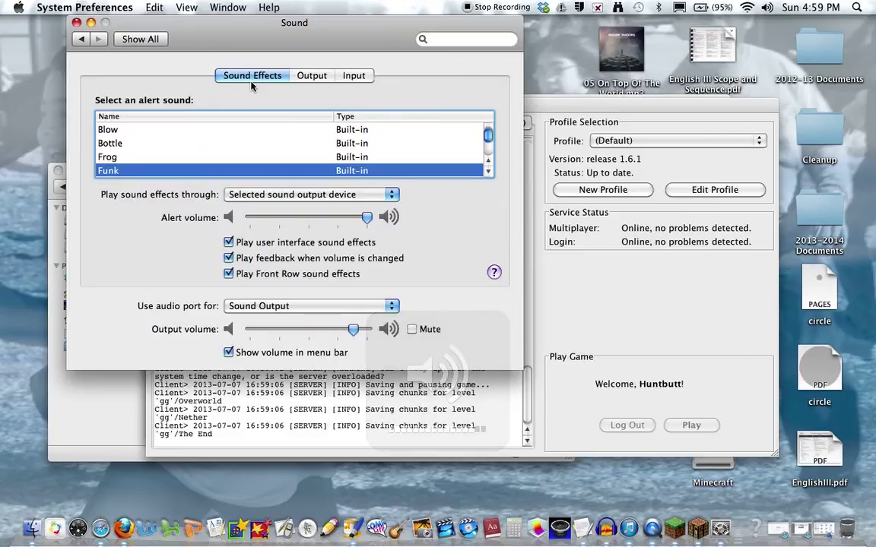
click(76, 22)
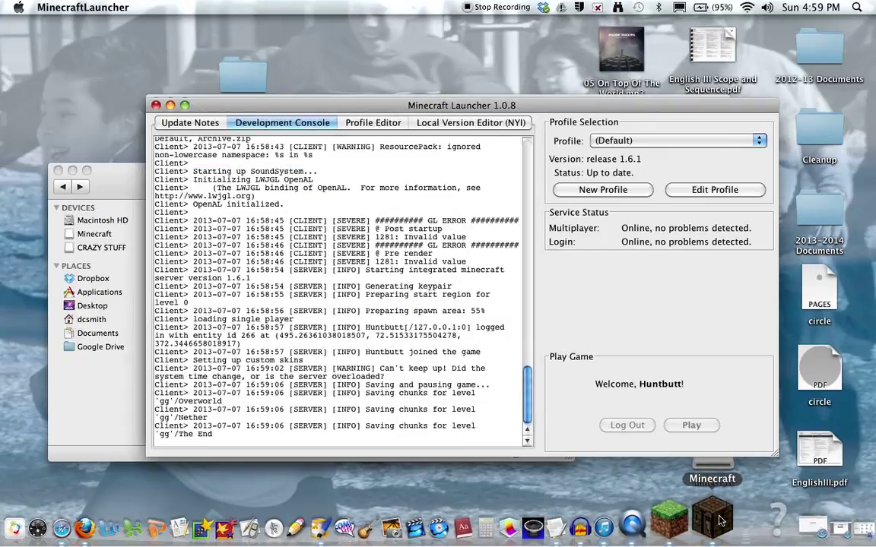
- Switch back to Minecraft, resume the game, and play the first hotbar slot's music disc in the jukebox
click(720, 522)
click(441, 217)
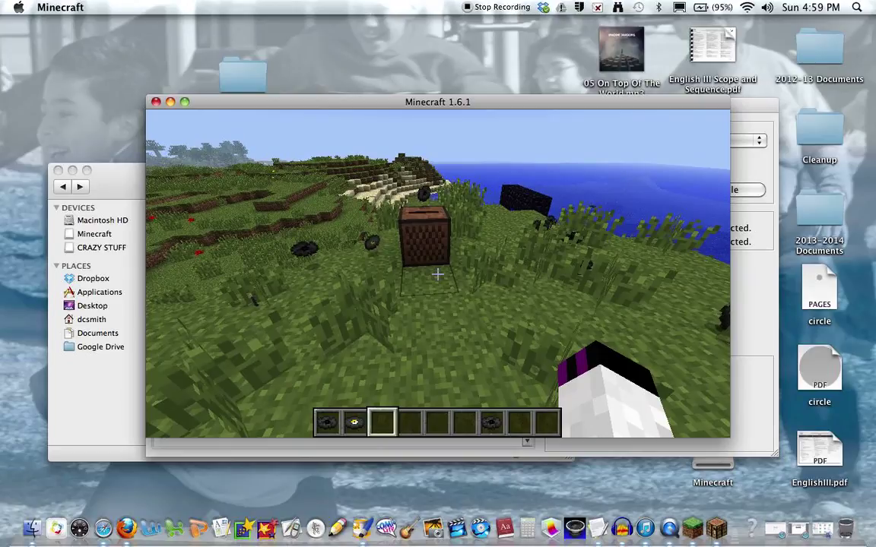
key(1)
key(w)
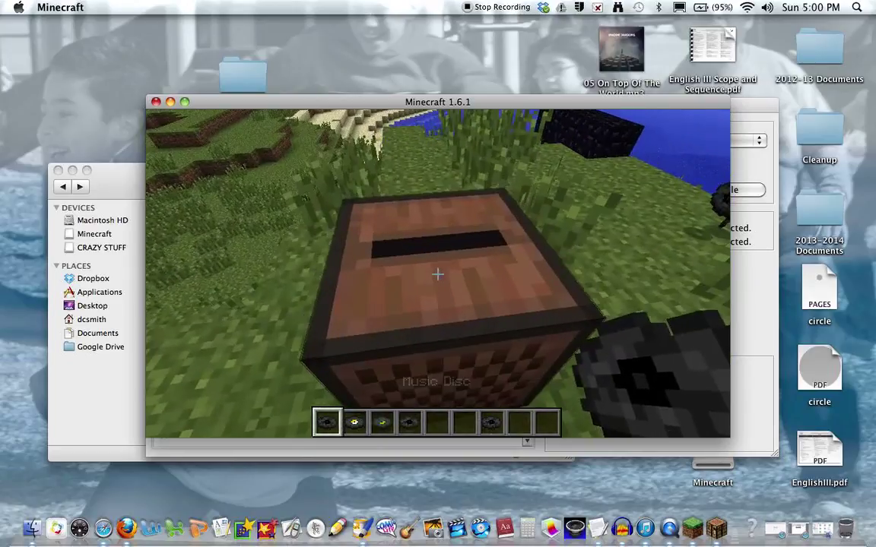
right_click(438, 274)
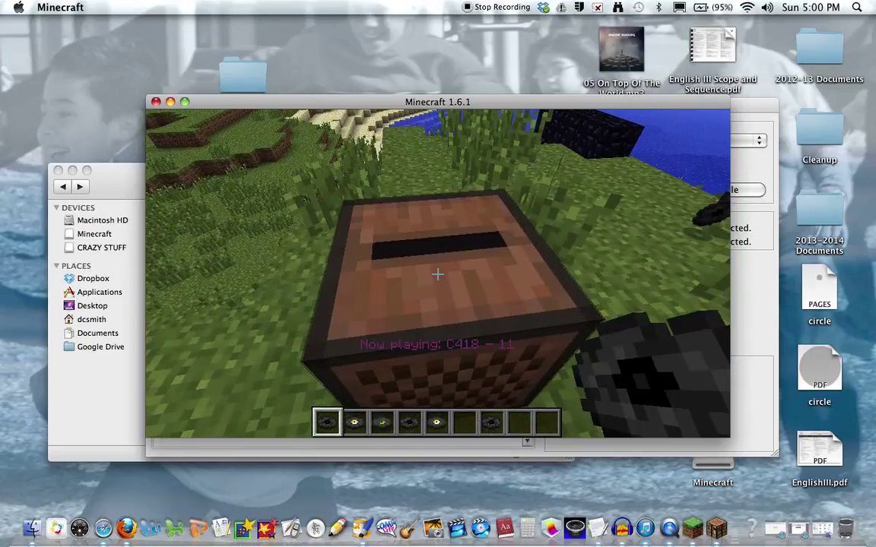
key(s)
key(a)
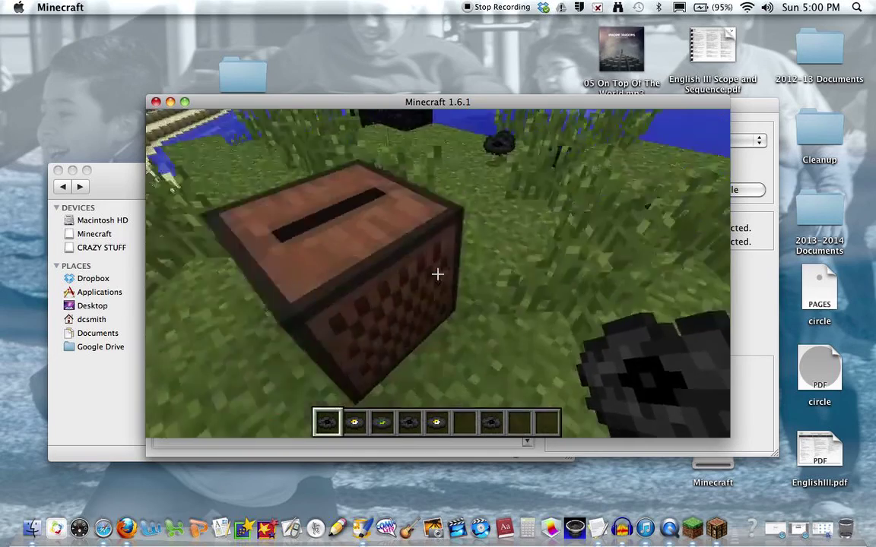
key(space)
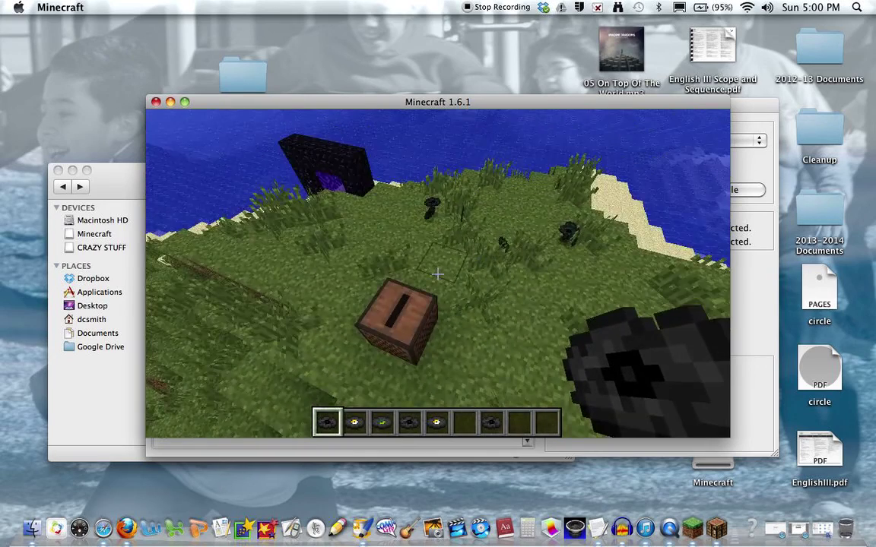
key(shift)
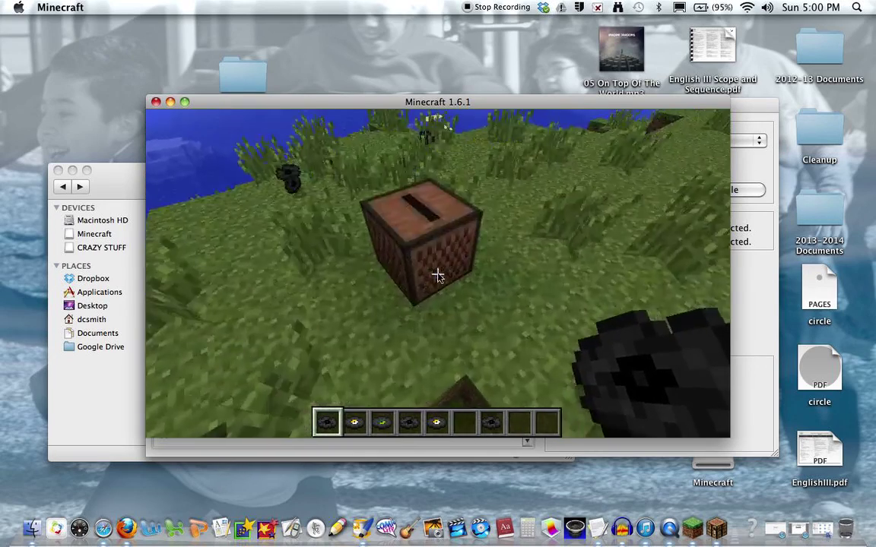
- Remove the music discs from all hotbar slots except the first and fifth
key(e)
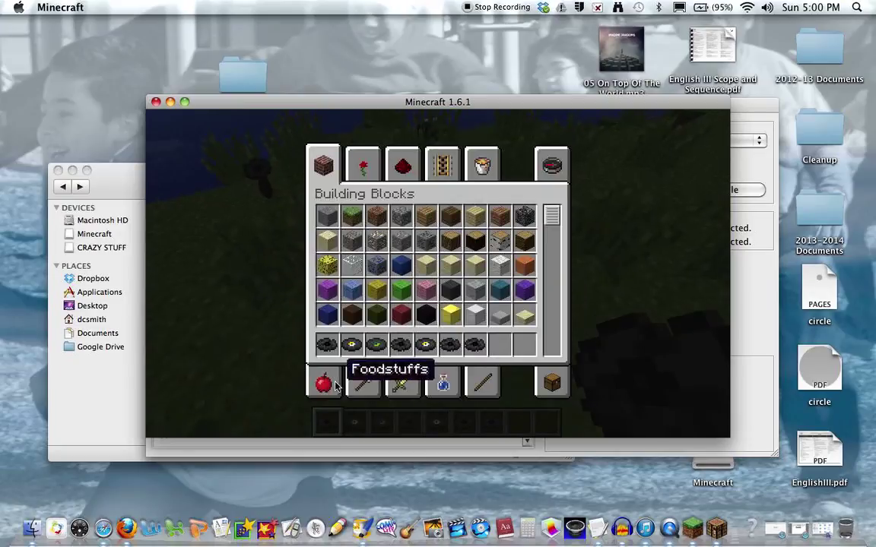
click(351, 344)
click(377, 344)
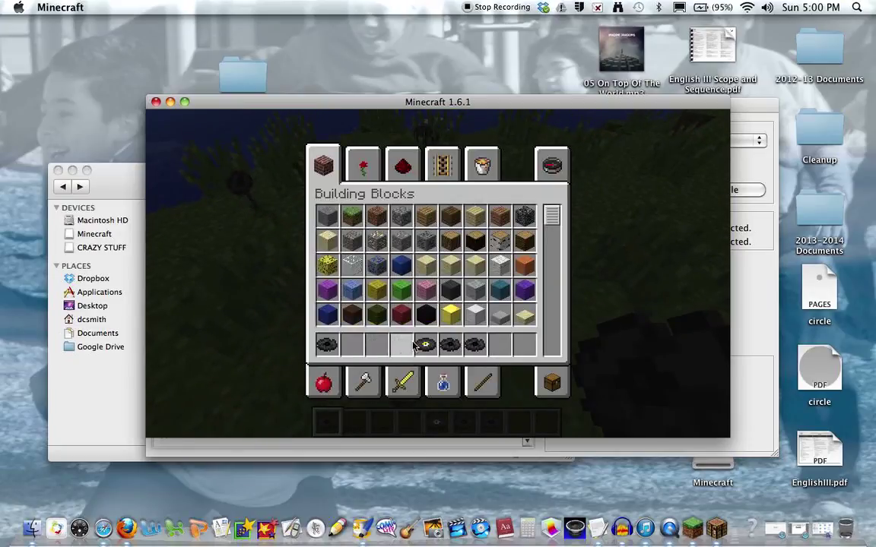
key(e)
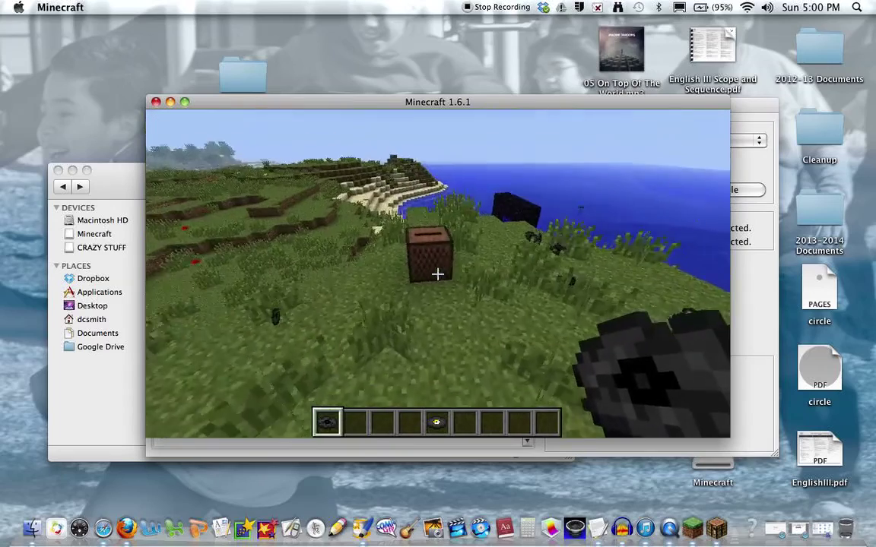
key(w)
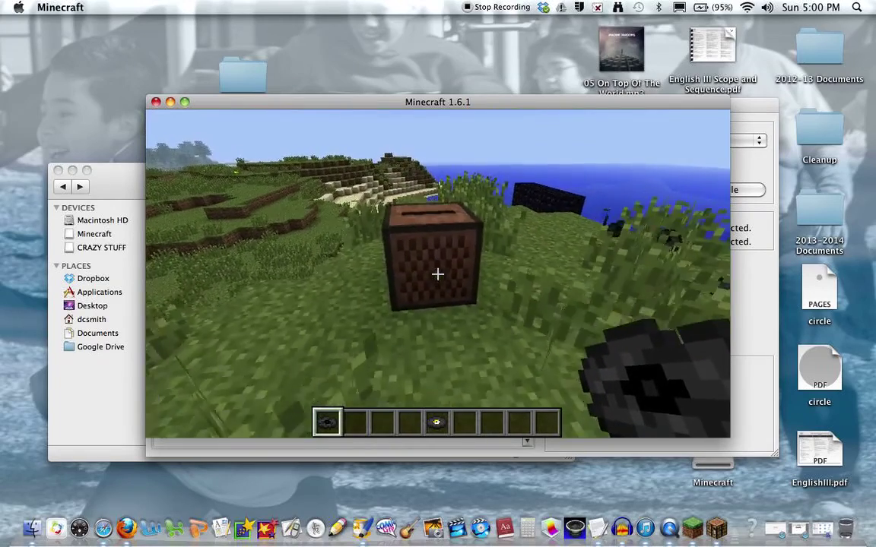
key(space)
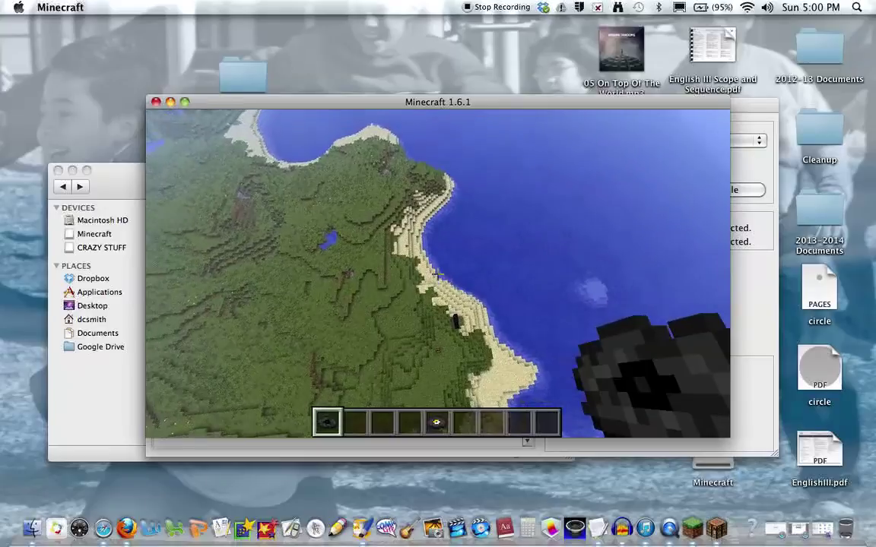
key(shift)
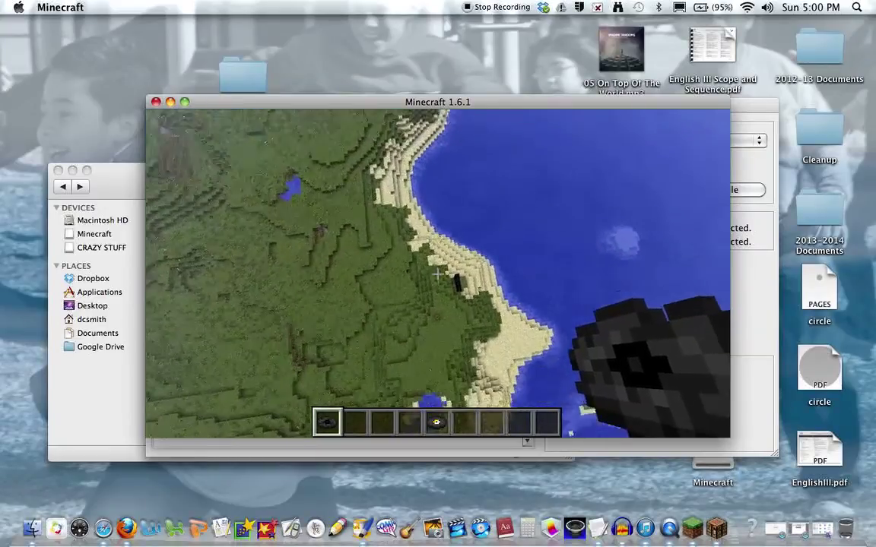
- Add a stack of 64 paintings from Decoration Blocks to the second hotbar slot and hang one on the jukebox's side
key(2)
key(e)
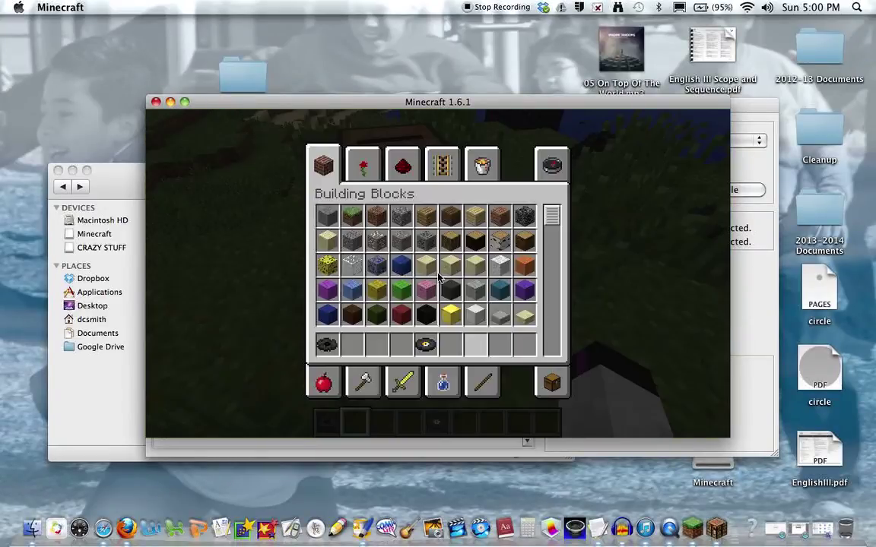
key(e)
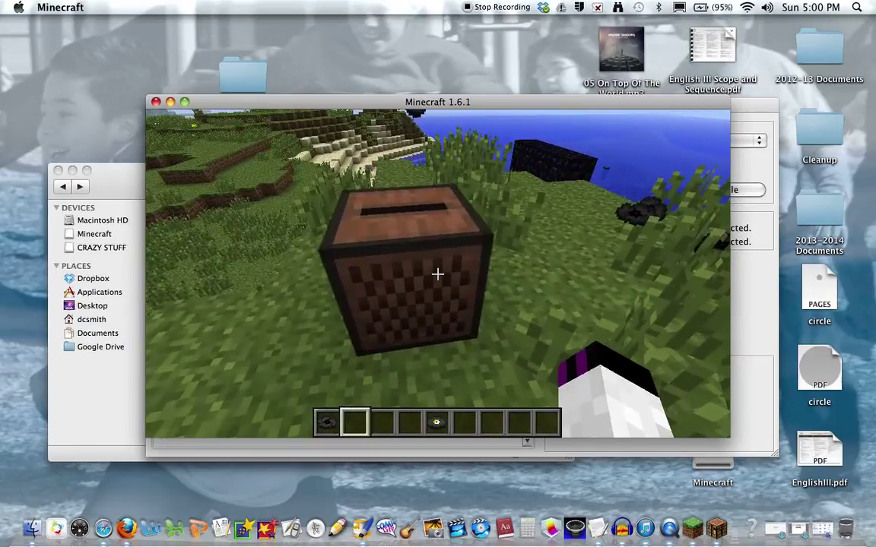
key(e)
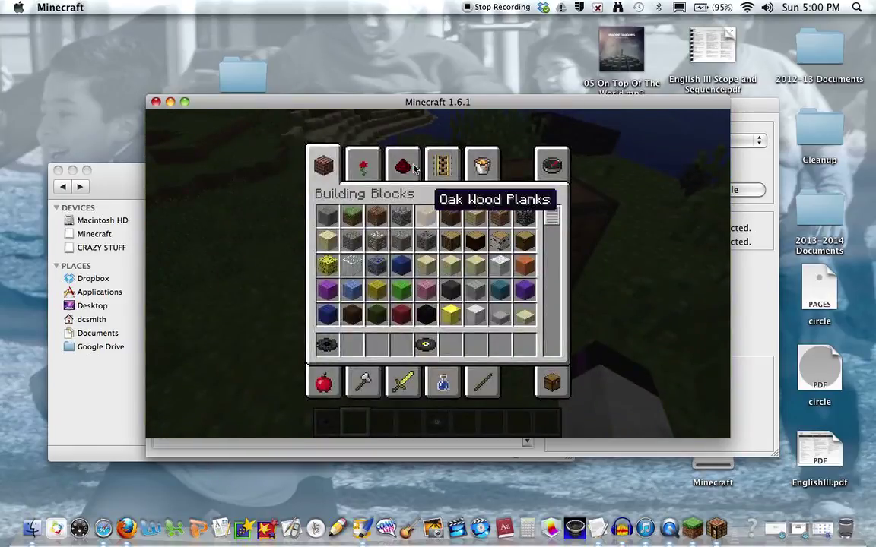
click(408, 157)
click(443, 164)
click(481, 164)
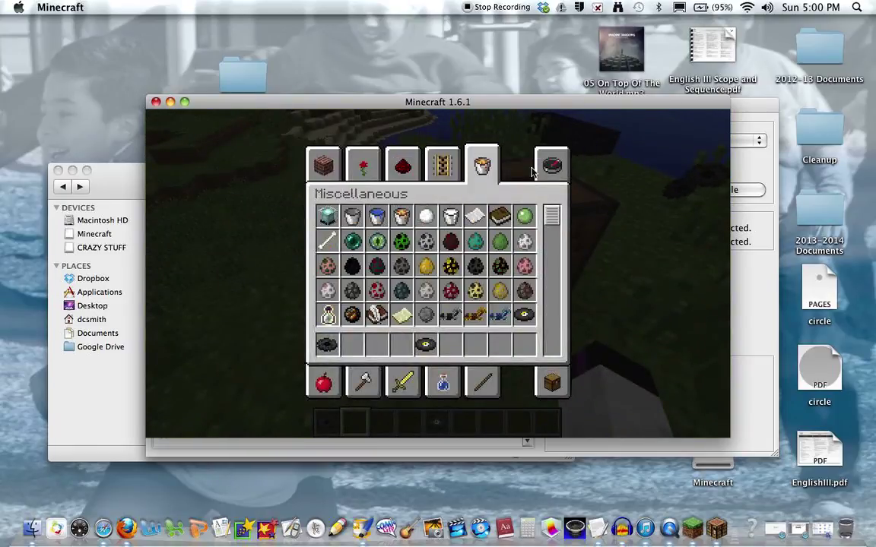
click(323, 175)
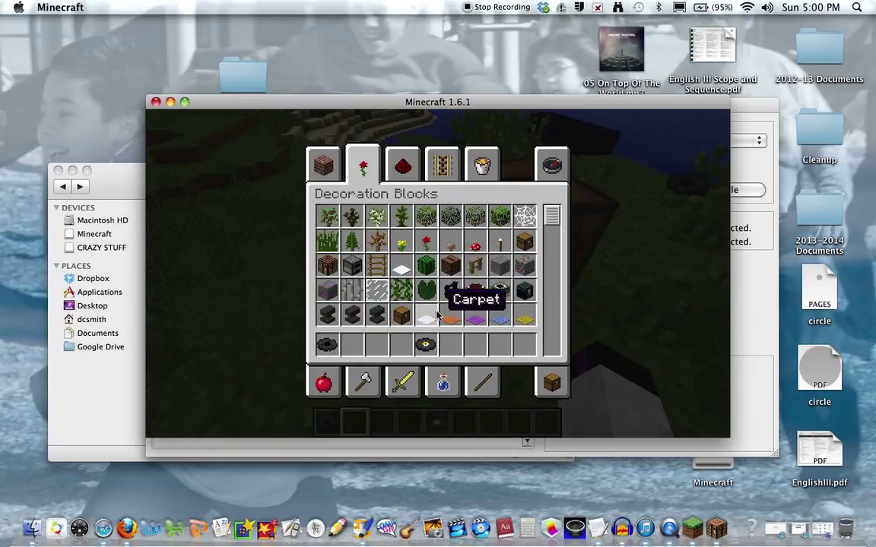
scroll(447, 283, down, 3)
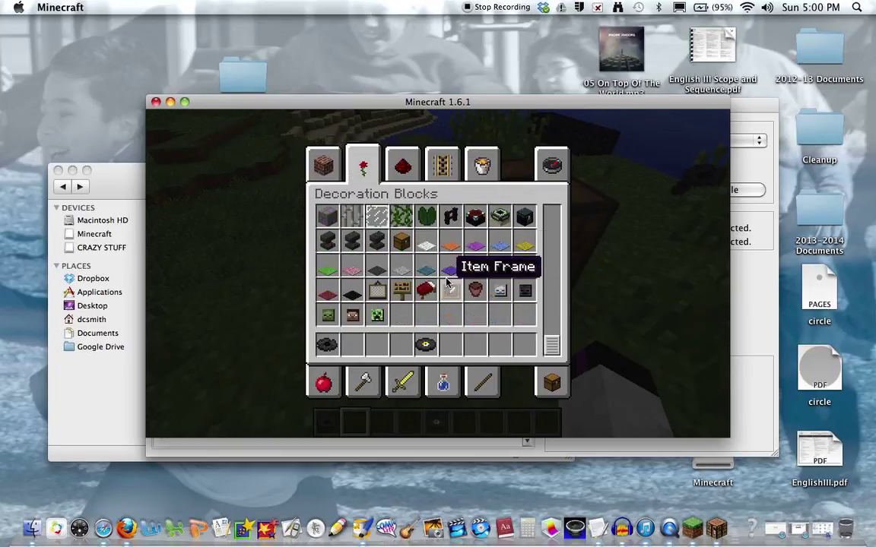
shift+click(379, 287)
key(e)
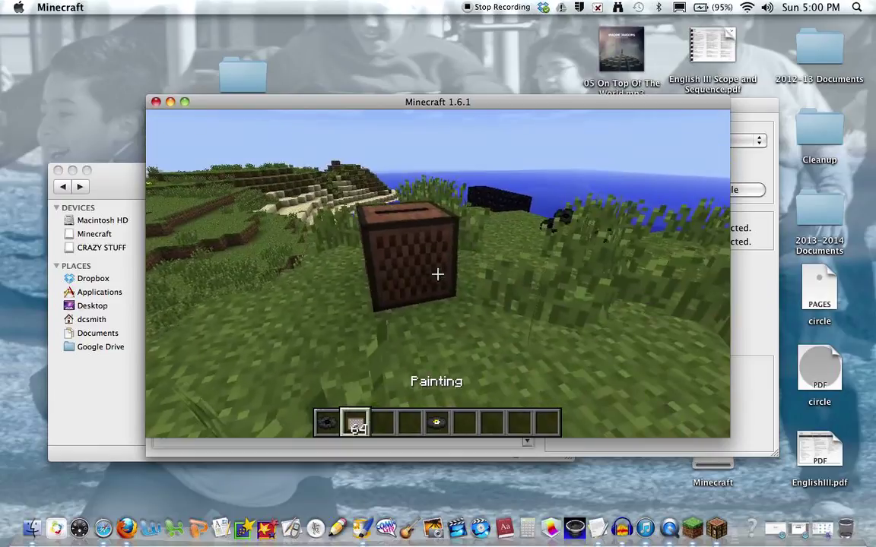
key(a)
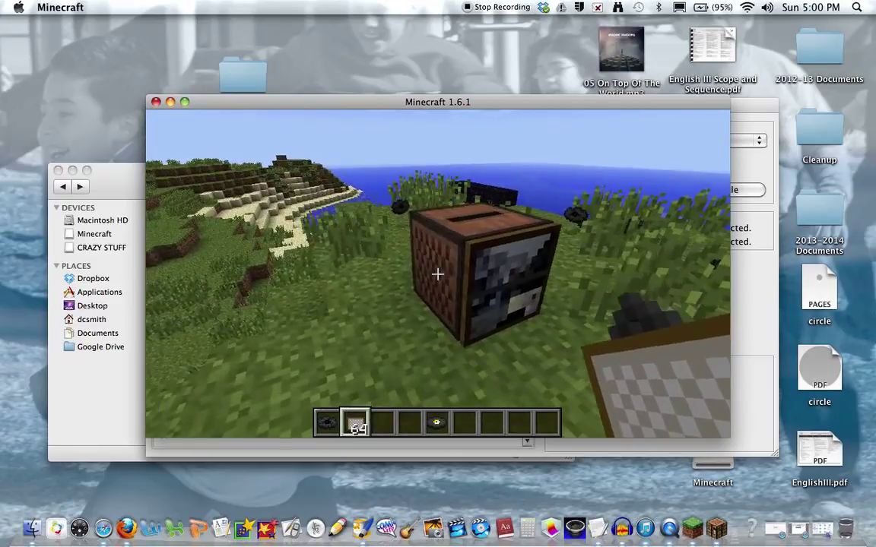
- Add a stack of 64 stone from Building Blocks to the third hotbar slot and hold it ready for placing
key(e)
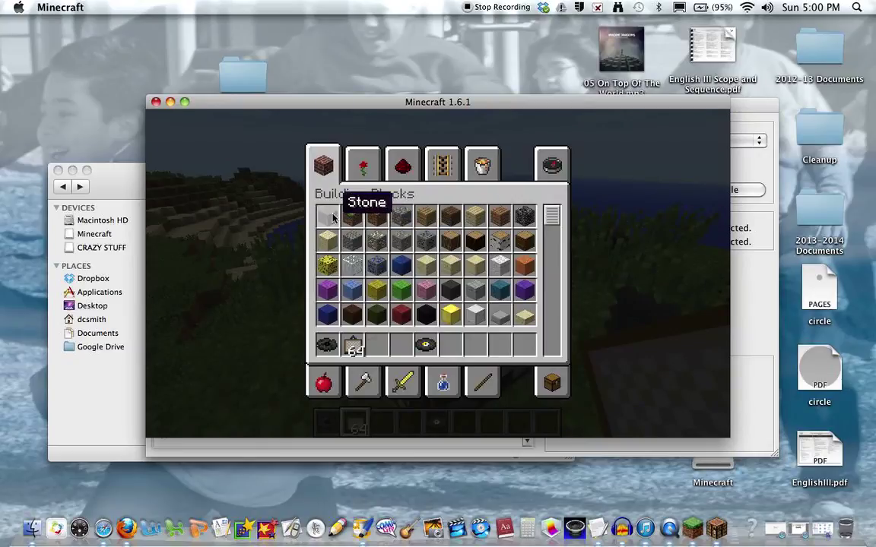
key(e)
key(3)
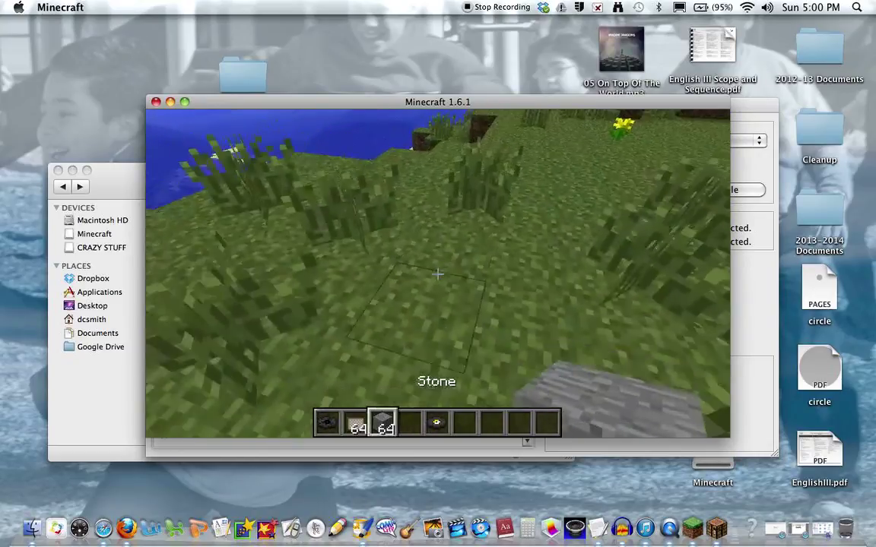
- Build a freestanding stone wall on the grass near the jukebox and hang a large painting on it
right_click(438, 274)
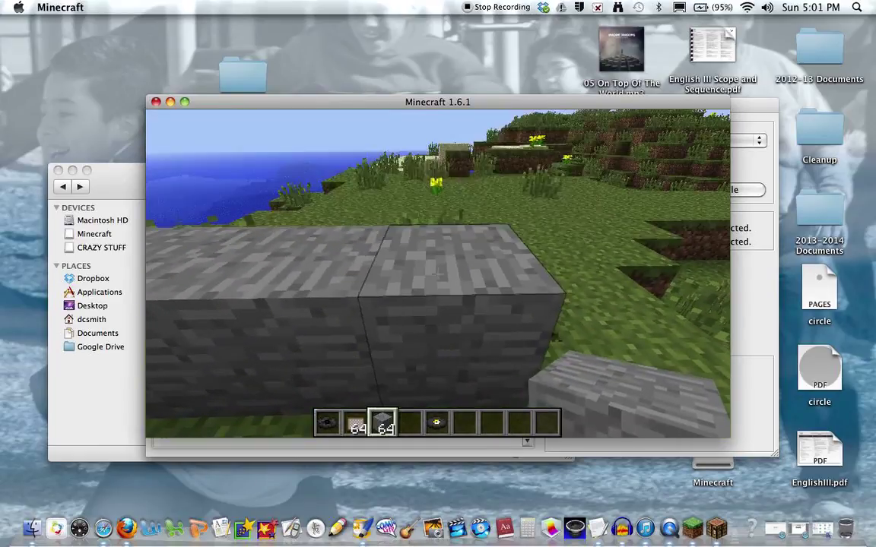
right_click(437, 273)
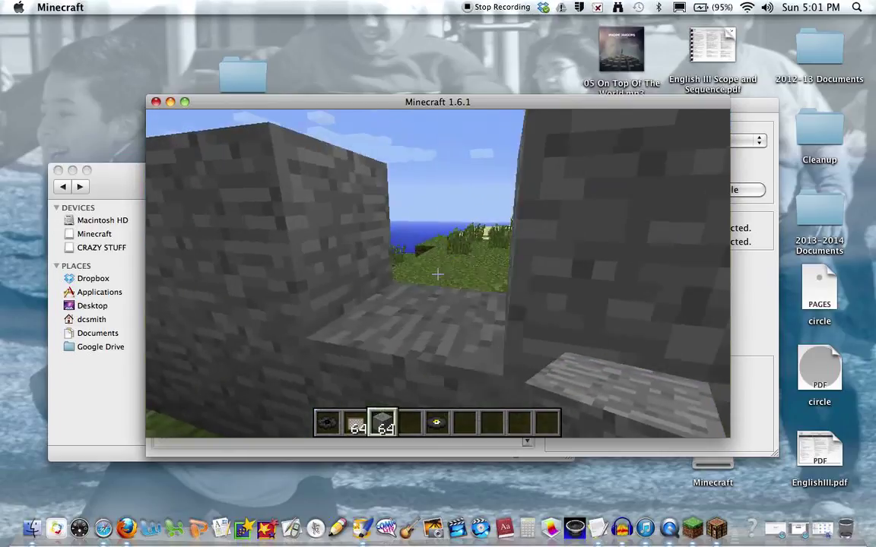
right_click(438, 274)
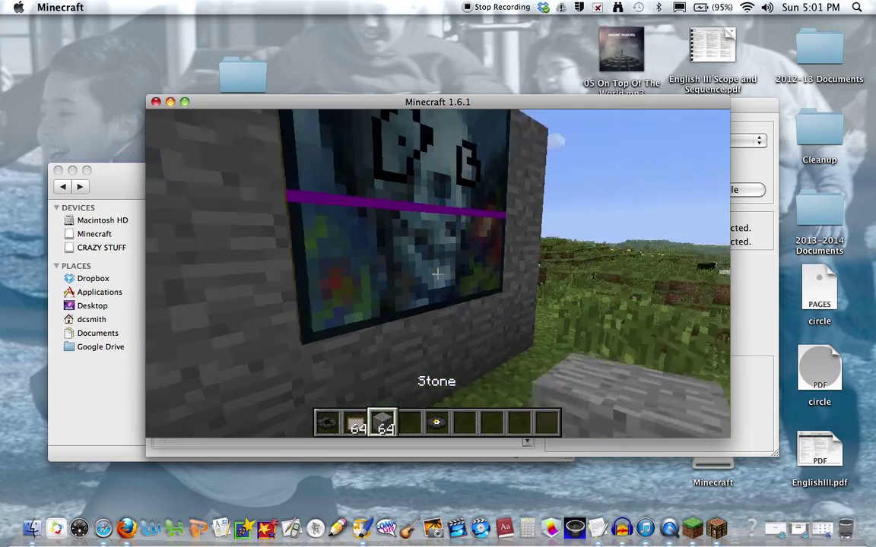
- Play the first hotbar slot's music disc in the jukebox again
key(1)
scroll(437, 273, down, 3)
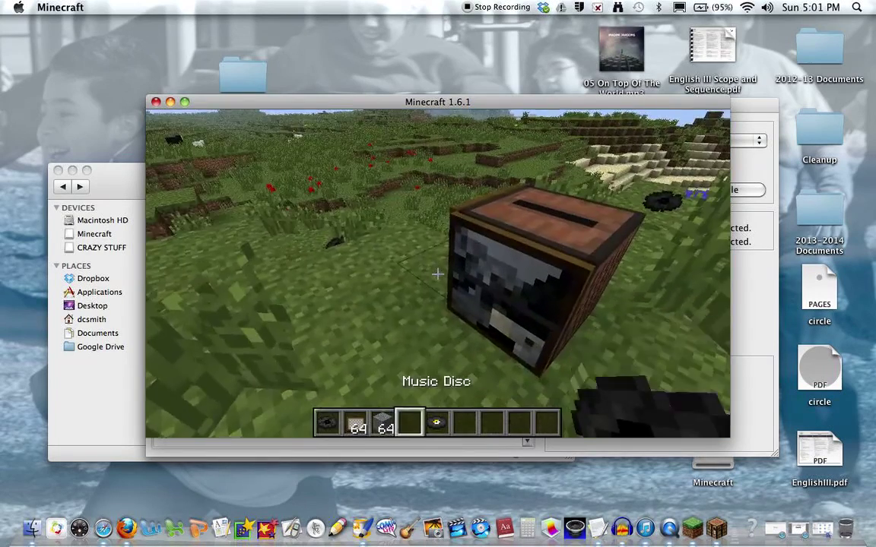
scroll(437, 273, up, 3)
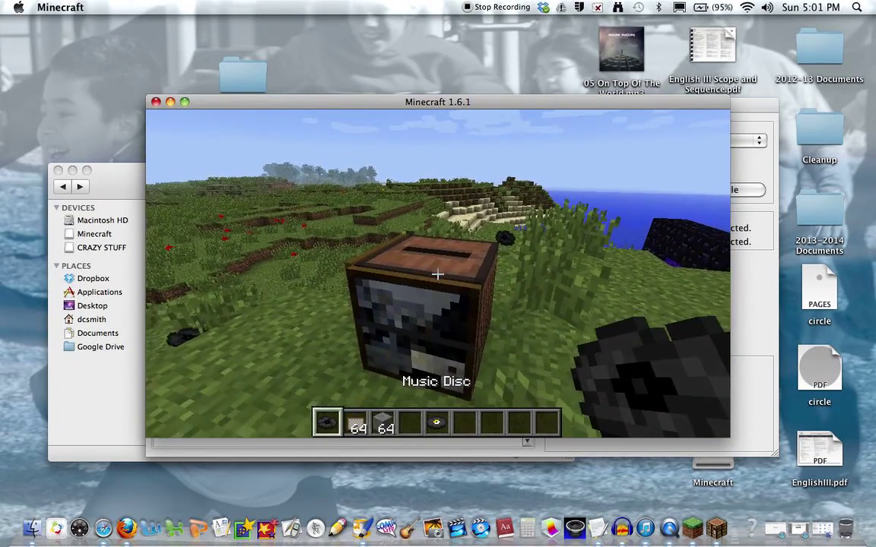
right_click(437, 274)
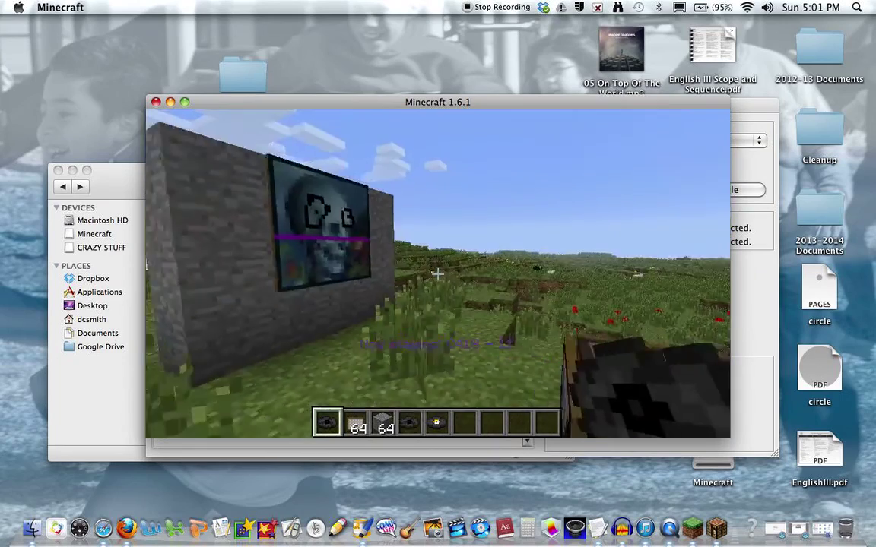
- Select the painting stack and replace the small painting on the jukebox's side with another one
scroll(437, 274, down, 2)
scroll(437, 274, up, 1)
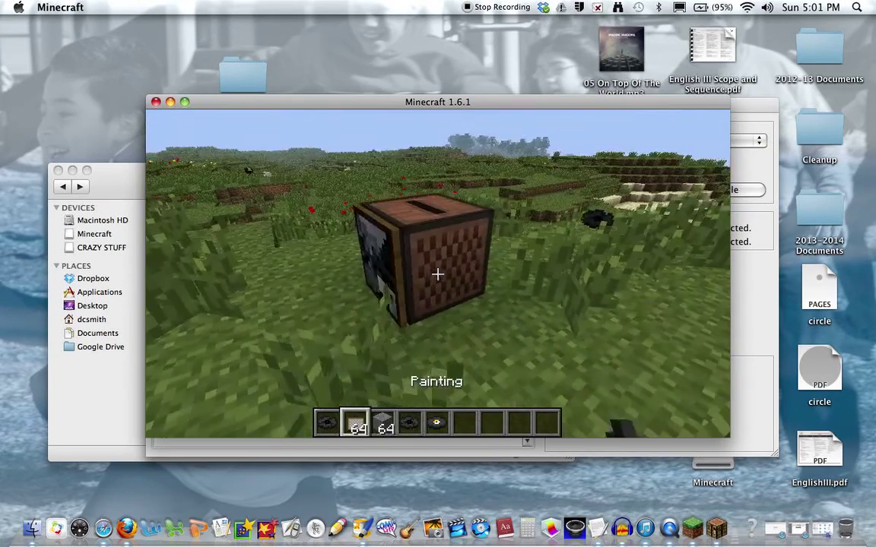
right_click(437, 274)
click(437, 273)
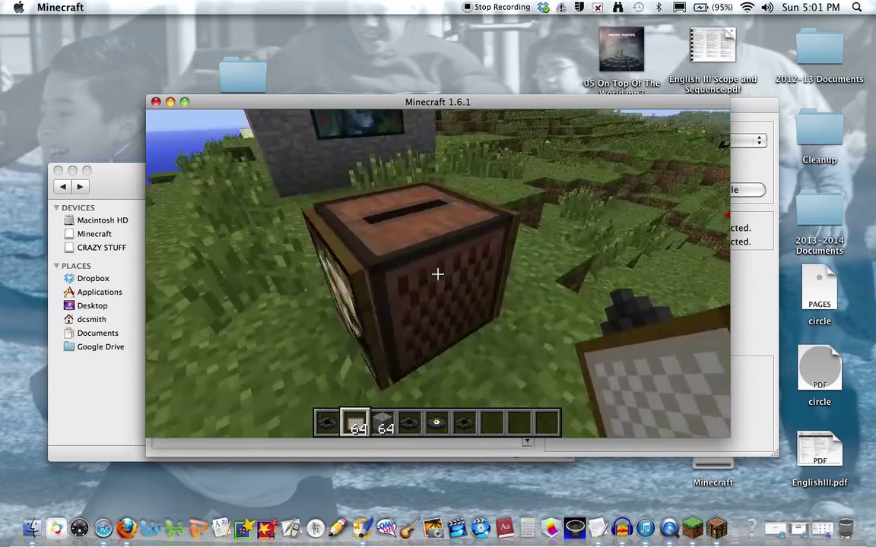
right_click(437, 274)
- Look over the jukebox and the painted stone wall, save and leave the world, and quit the game
key(w)
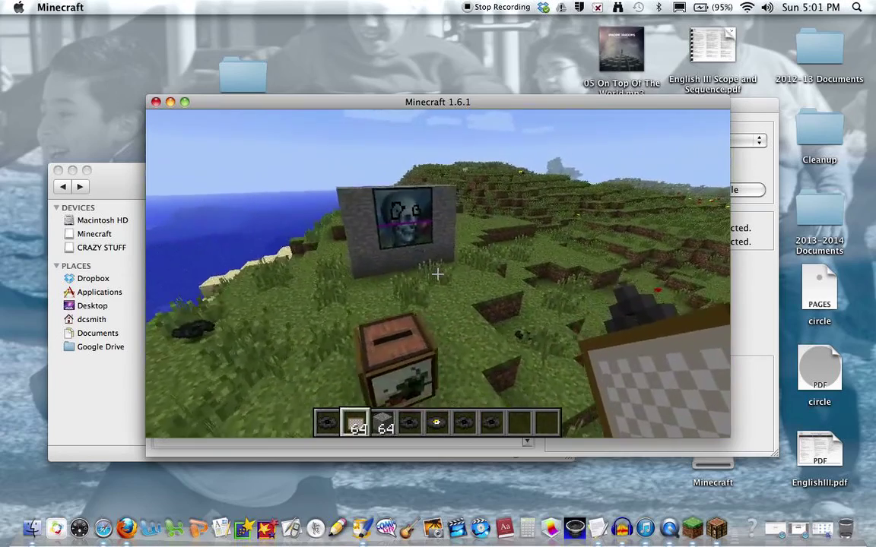
key(s)
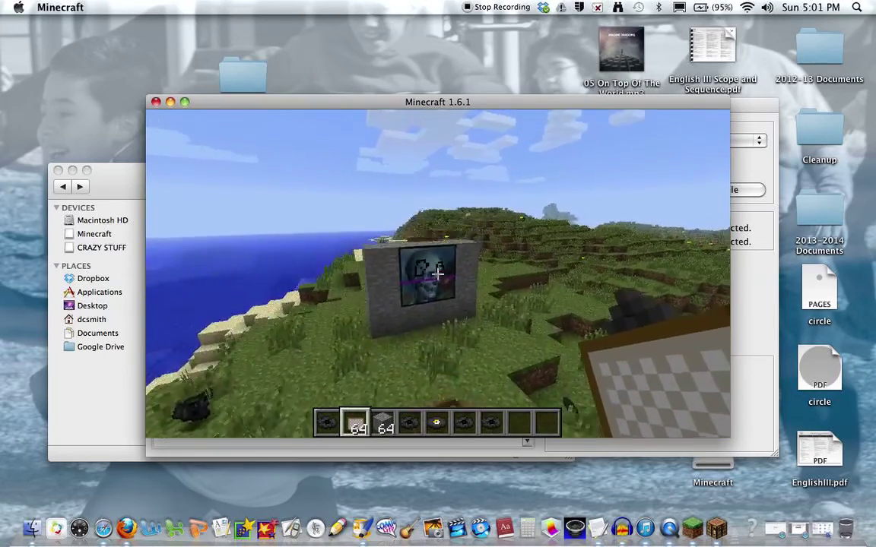
key(w)
key(Escape)
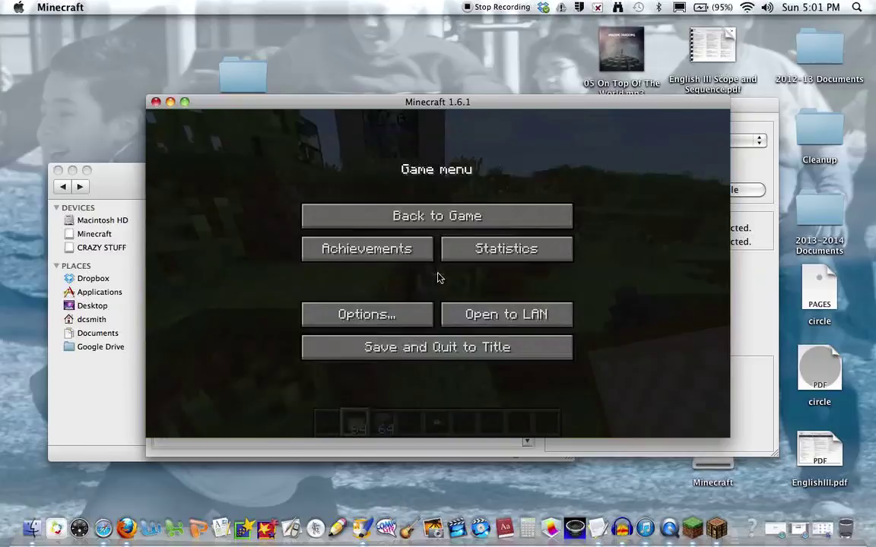
click(431, 344)
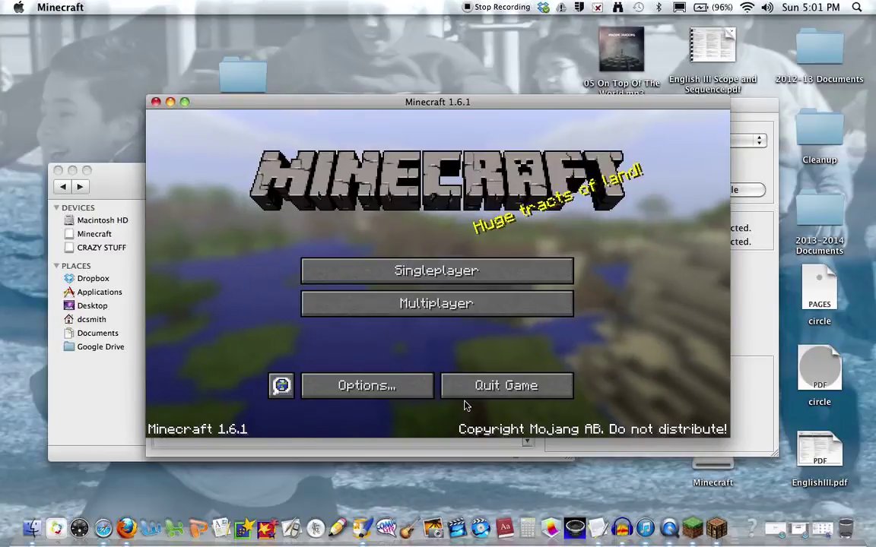
click(467, 394)
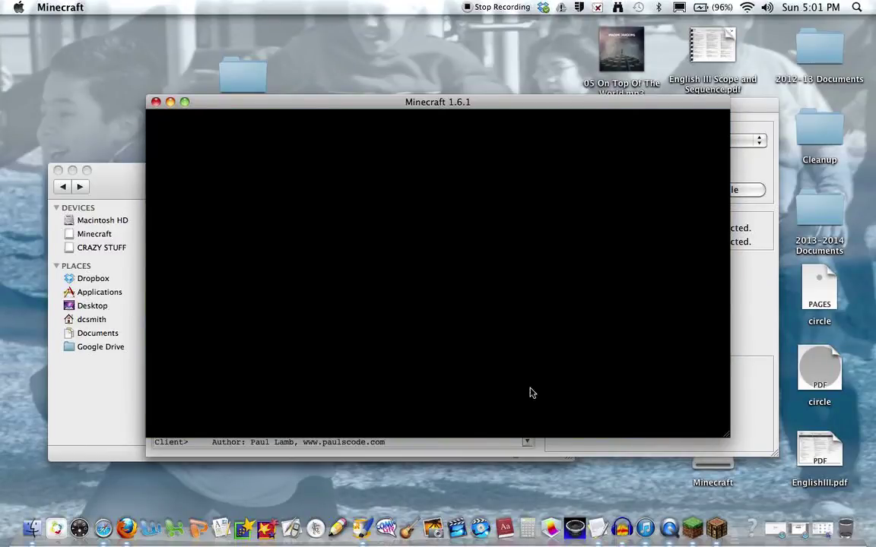